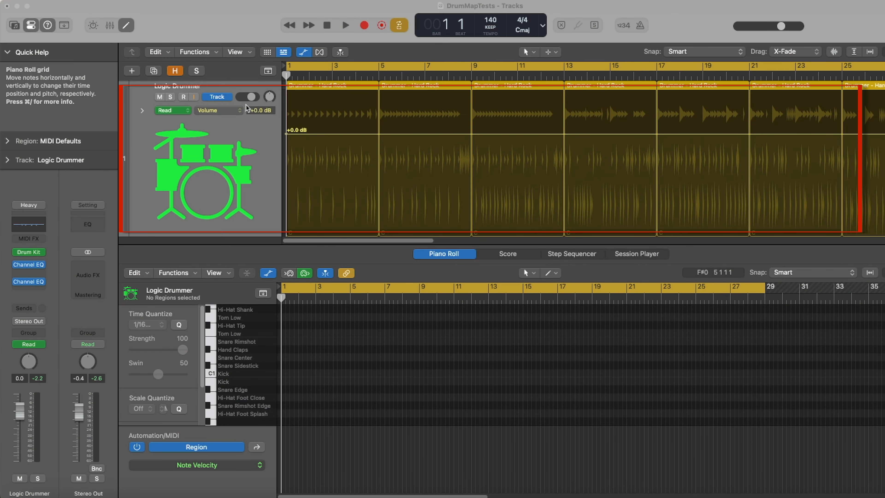
Inspect the Logic Drummer regions in the Session Player and audition the drum track by playing the project
left_click(29, 252)
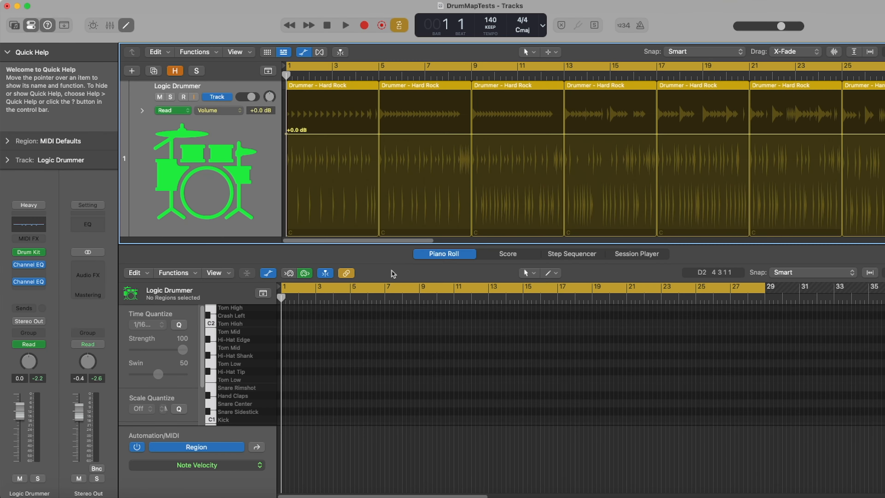
left_click(354, 88)
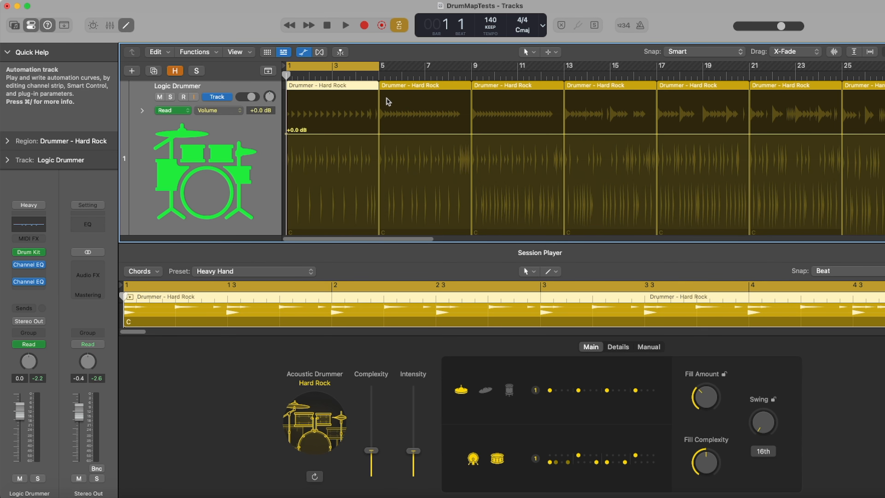
key("Right")
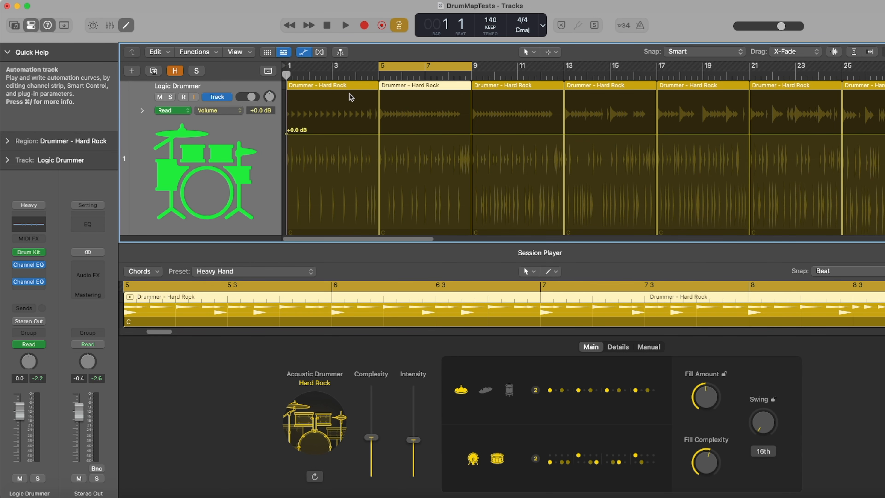
left_click(355, 153)
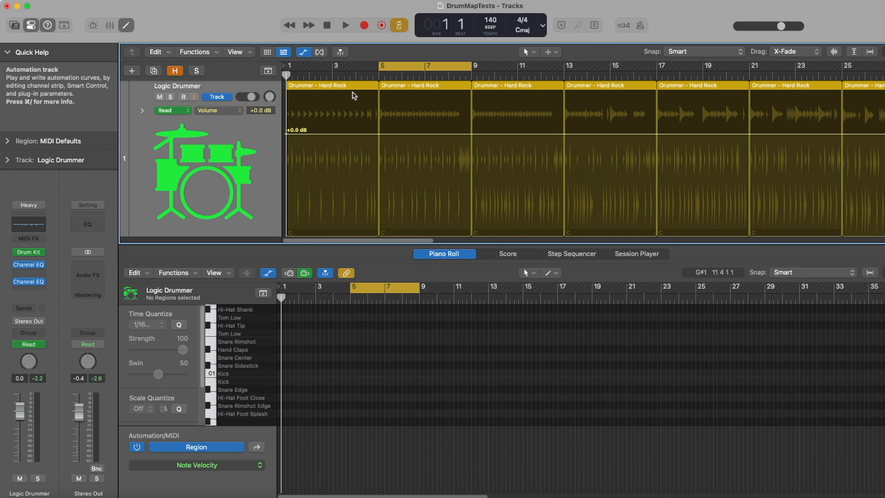
left_click(354, 99)
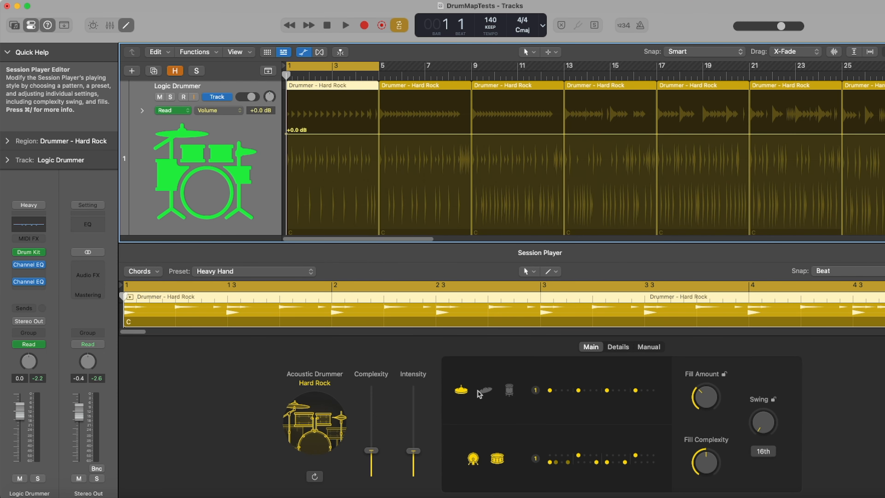
left_click(457, 93)
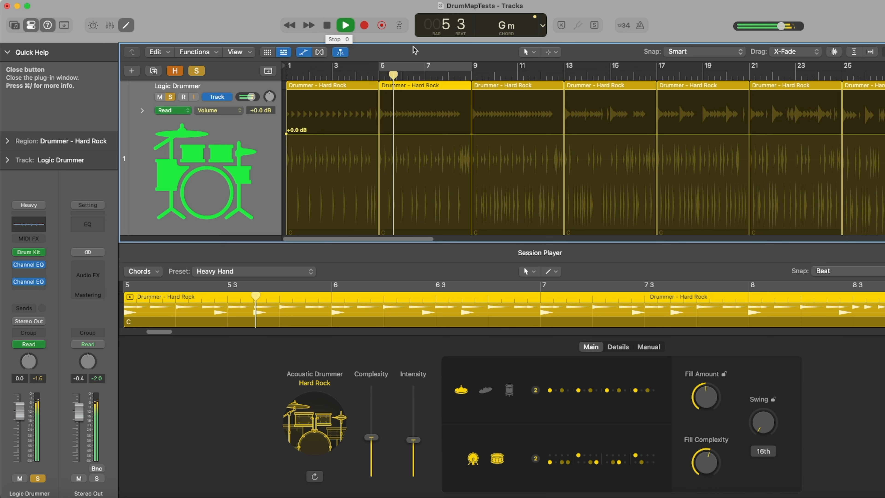
left_click(327, 25)
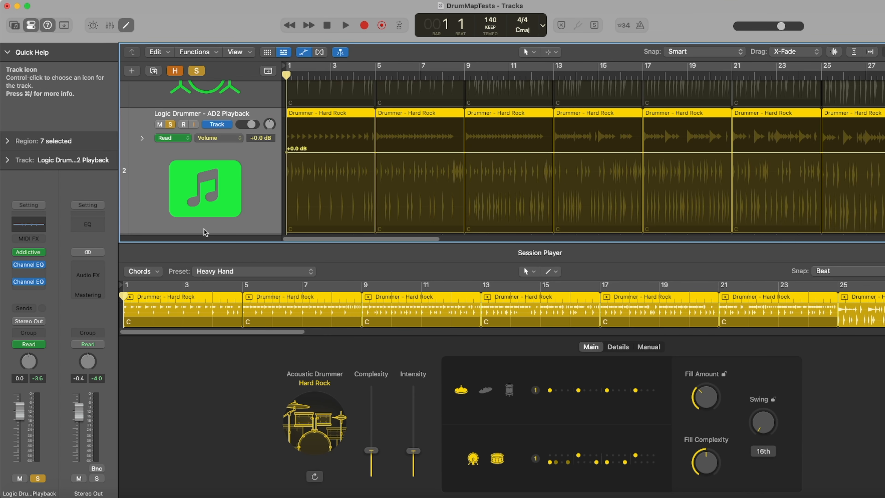
Load the Logic Drum Kit Designer MIDI mapping preset in Addictive Drums 2 on the AD2 Playback track
left_click(29, 252)
left_click(771, 129)
left_click(857, 149)
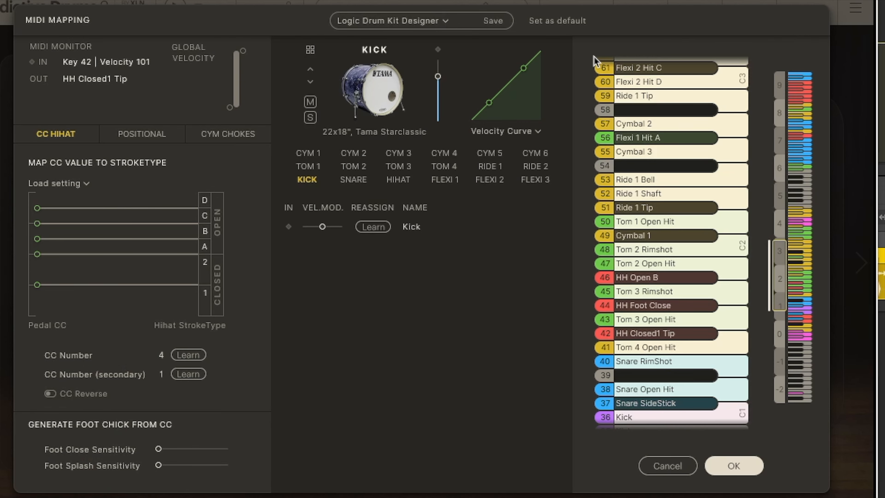
left_click(362, 27)
mouse_move(412, 186)
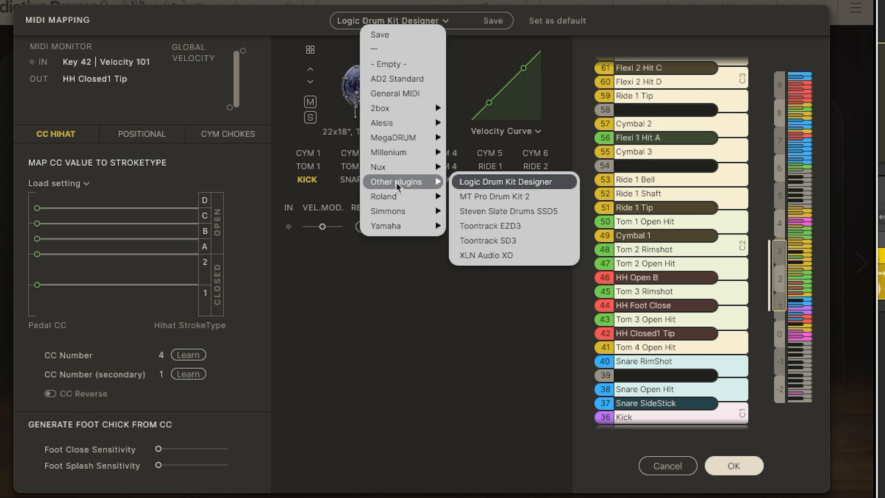
left_click(491, 182)
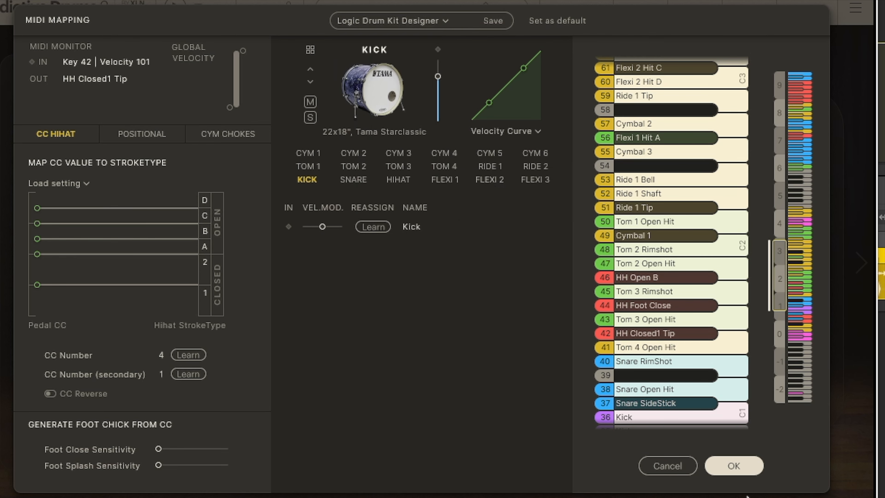
left_click(734, 465)
Close the plugin window and play back the project to hear the remapped drums
left_click(306, 81)
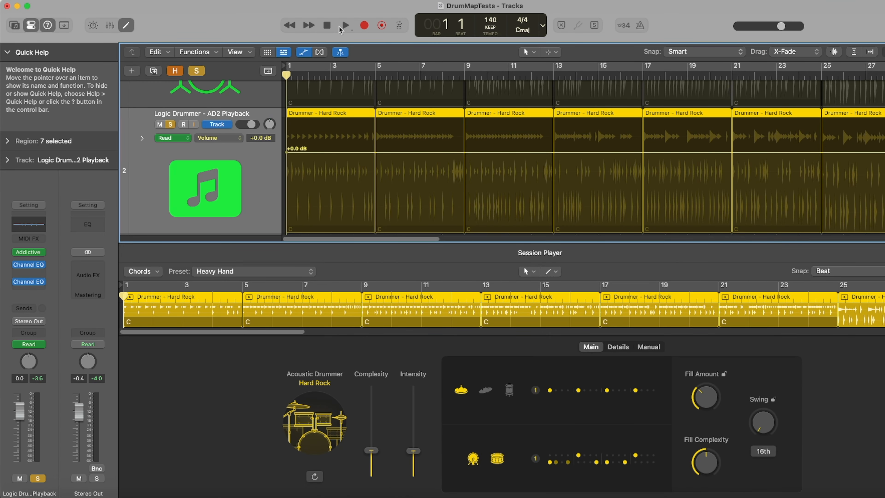
left_click(346, 26)
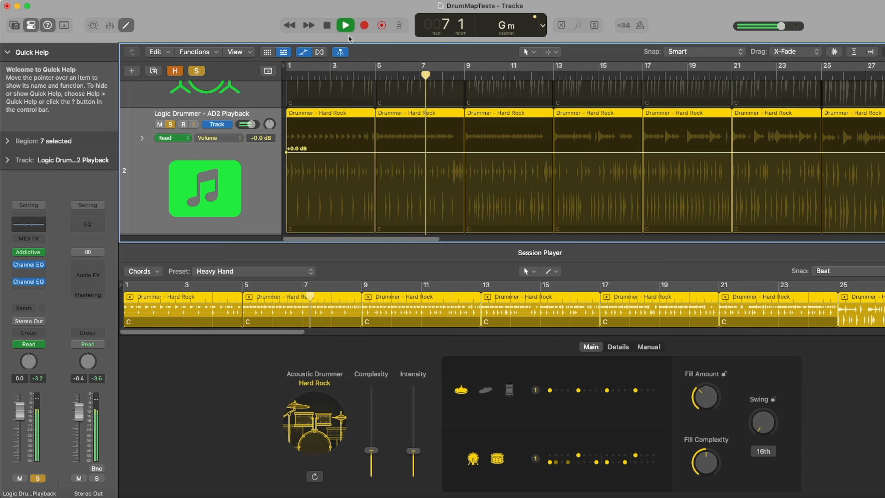
left_click(328, 26)
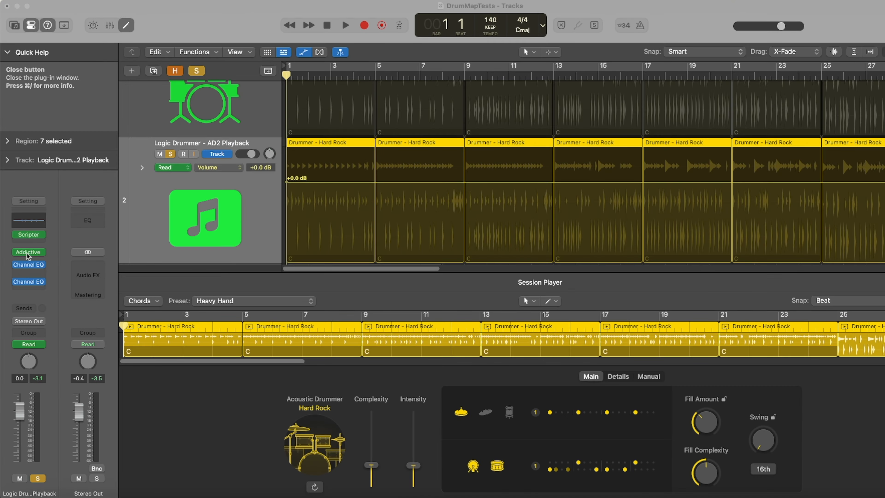
Open Addictive Drums 2 on the AD2 Playback track and play the project again to audition it
left_click(28, 253)
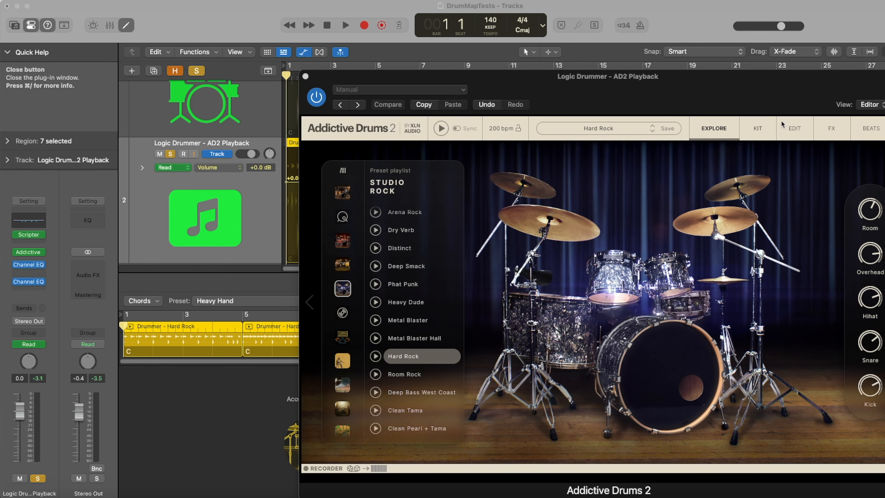
left_click(879, 129)
left_click(860, 148)
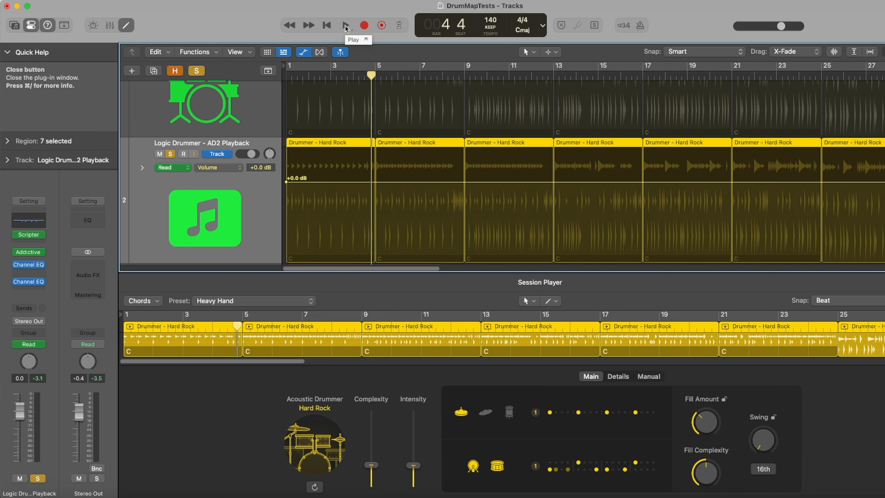
left_click(346, 26)
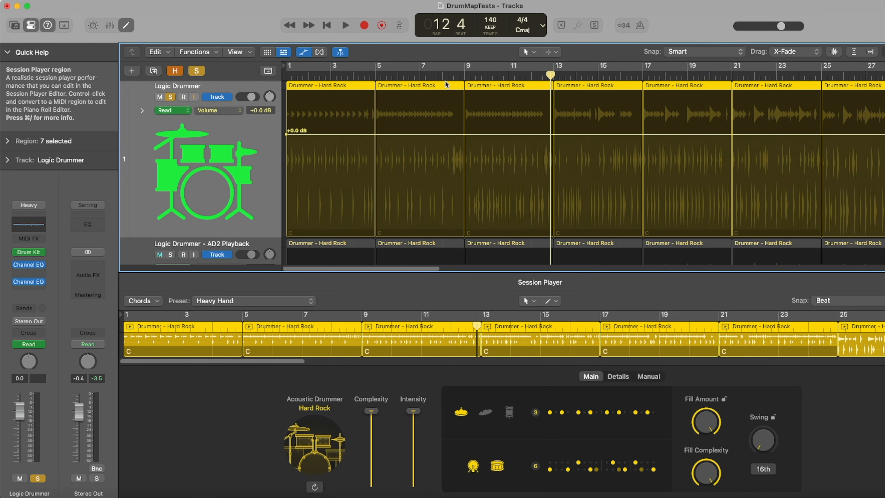
Convert all Drummer regions on the Logic Drummer track to MIDI regions and join them into one region
left_click_drag(884, 84, 417, 103)
right_click(316, 83)
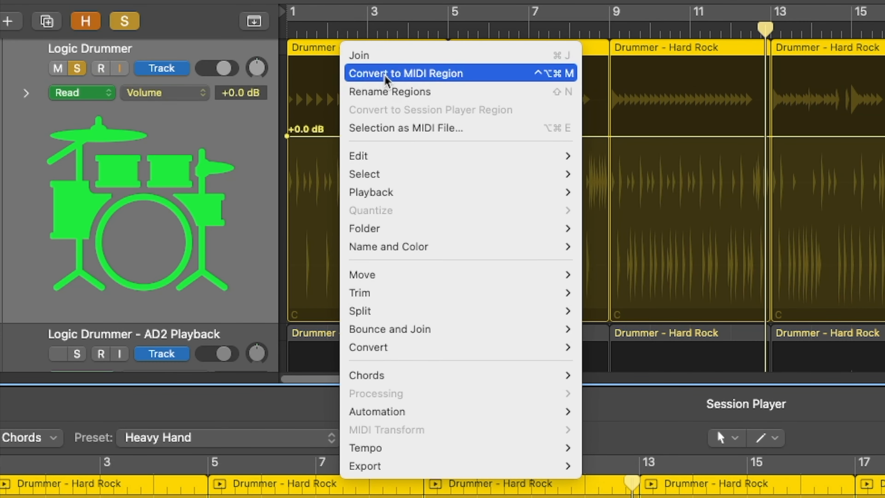
left_click(385, 74)
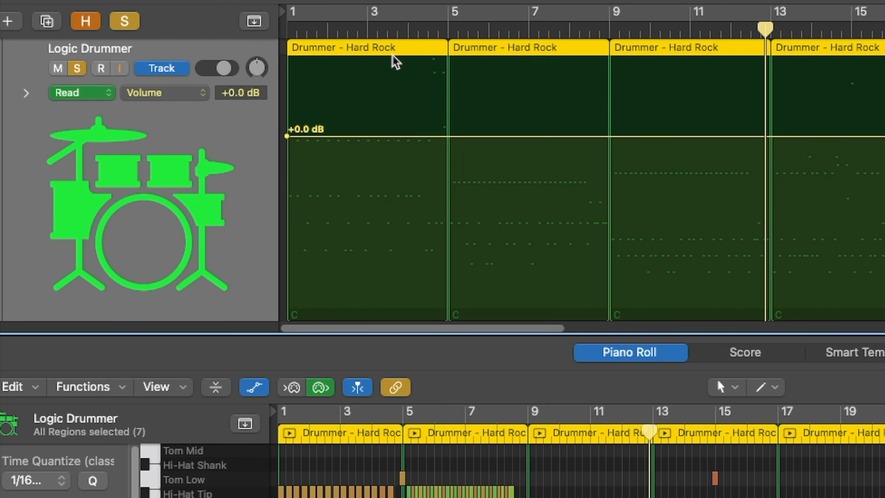
right_click(346, 85)
left_click(420, 76)
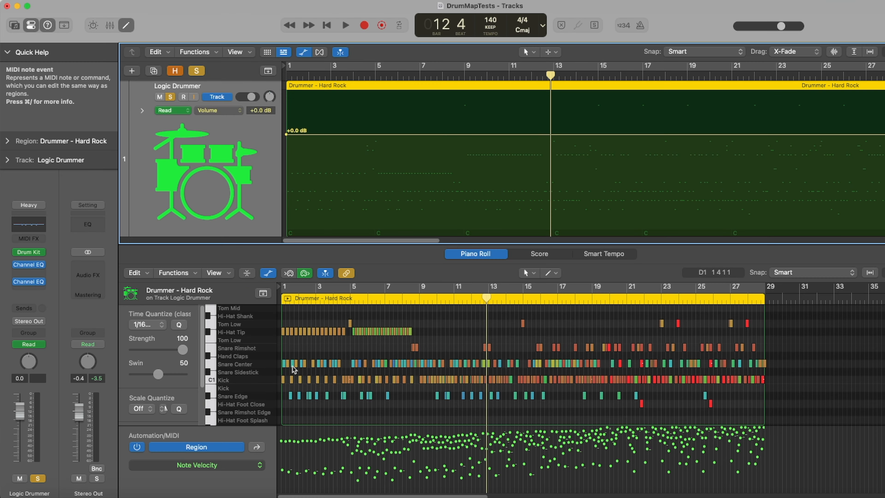
Select all Hi-Hat Tip and Hi-Hat Edge notes and open the Event List to inspect their data
scroll(544, 365, "up", 3)
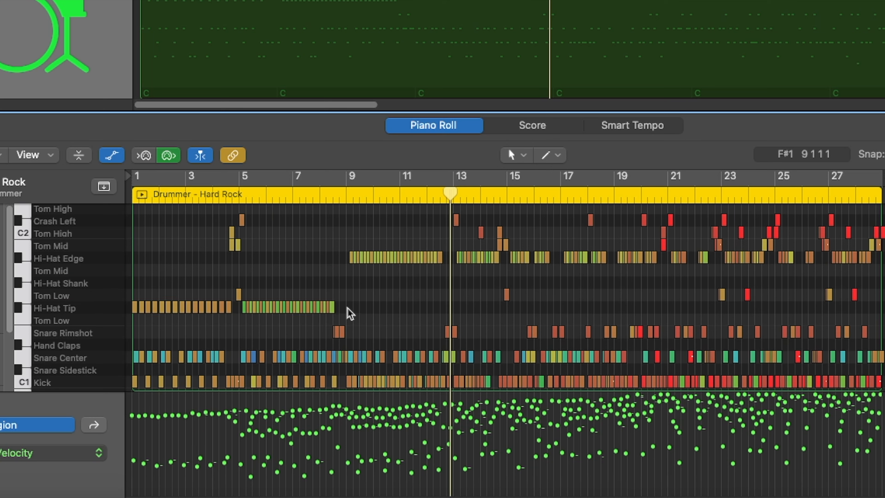
left_click(124, 307)
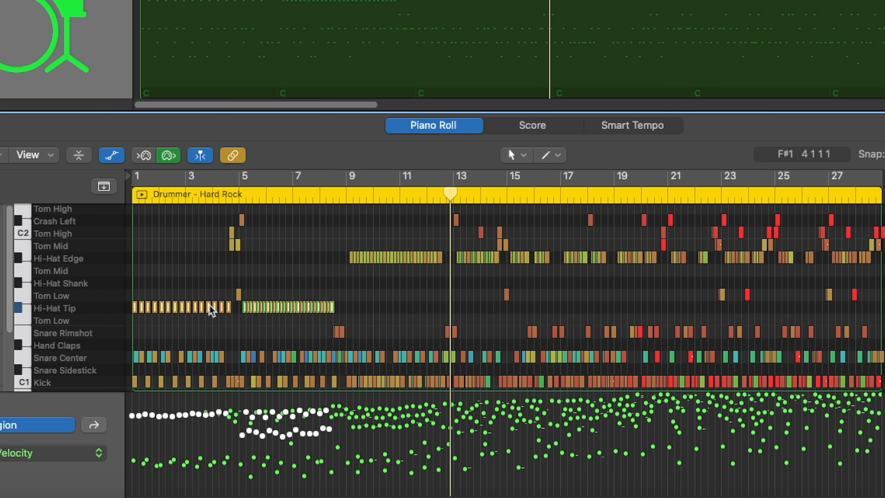
left_click_drag(884, 256, 343, 265)
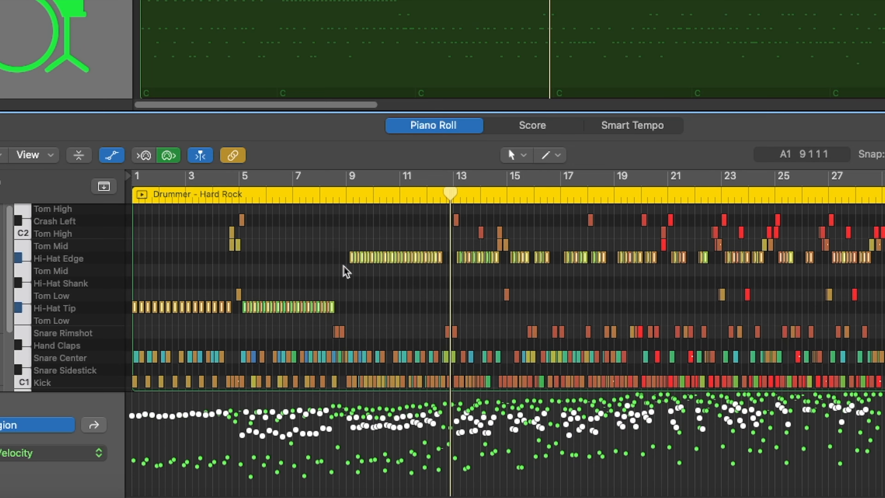
left_click(279, 1)
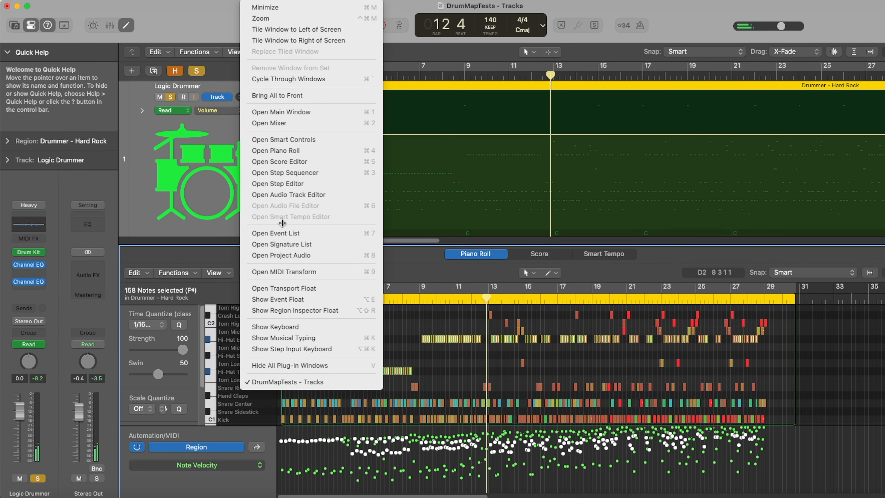
left_click(276, 232)
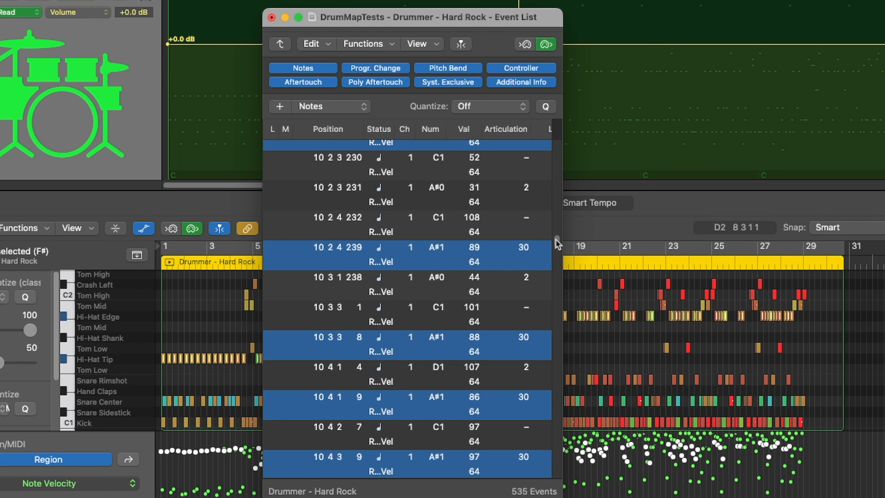
left_click_drag(555, 240, 550, 355)
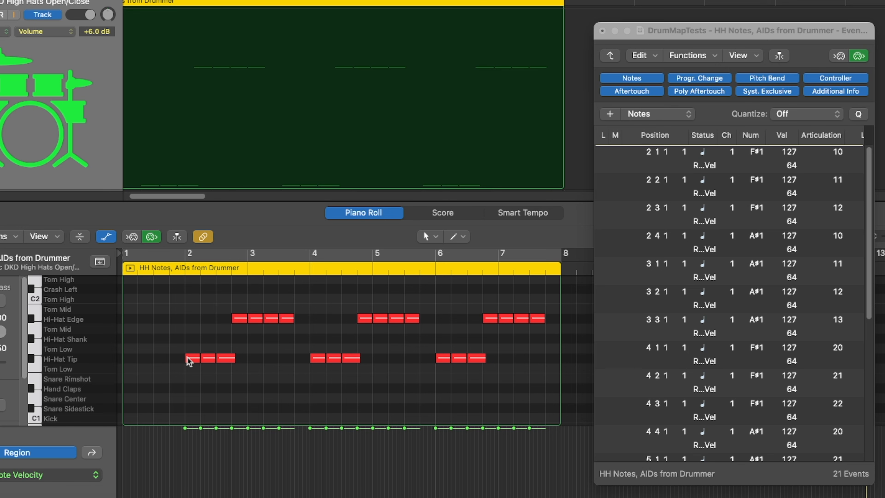
Select the closed and open hi-hat note groups in bars 2–3 and compare their articulation IDs in the Event List
left_click_drag(190, 358, 248, 352)
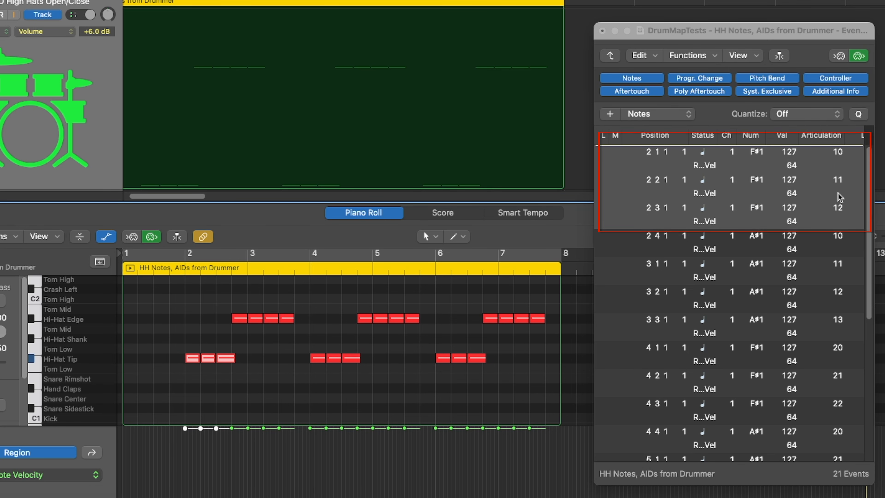
left_click(214, 318)
left_click_drag(222, 322, 297, 320)
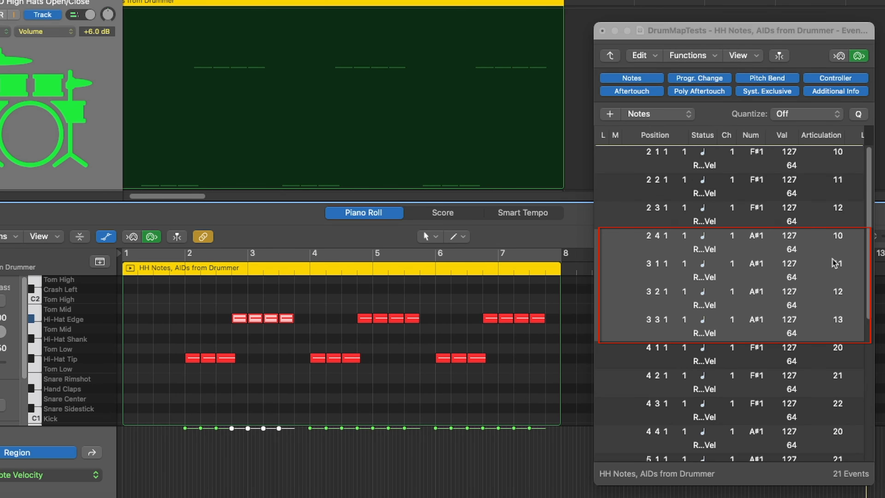
left_click(216, 331)
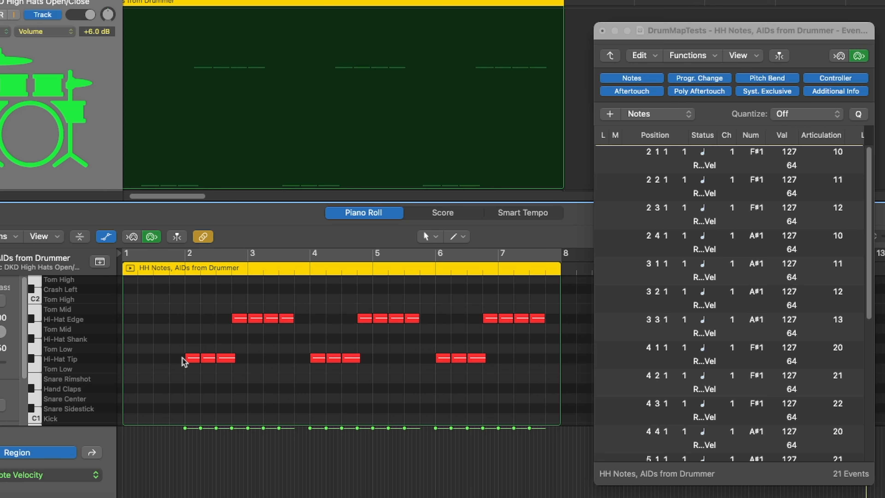
left_click_drag(177, 356, 228, 357)
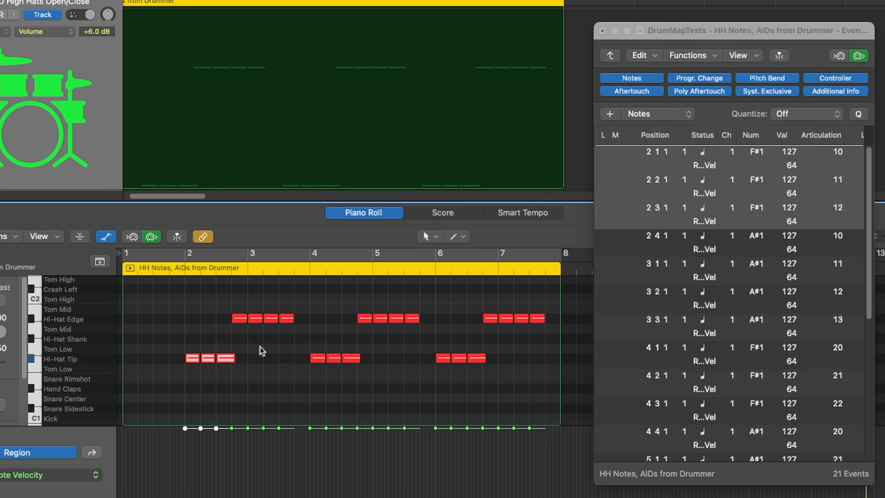
left_click_drag(221, 320, 291, 322)
left_click(210, 342)
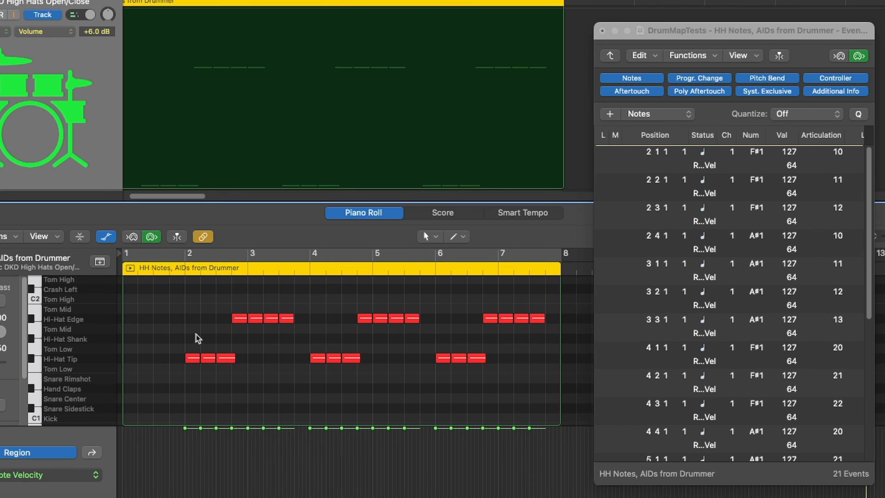
left_click_drag(173, 309, 291, 372)
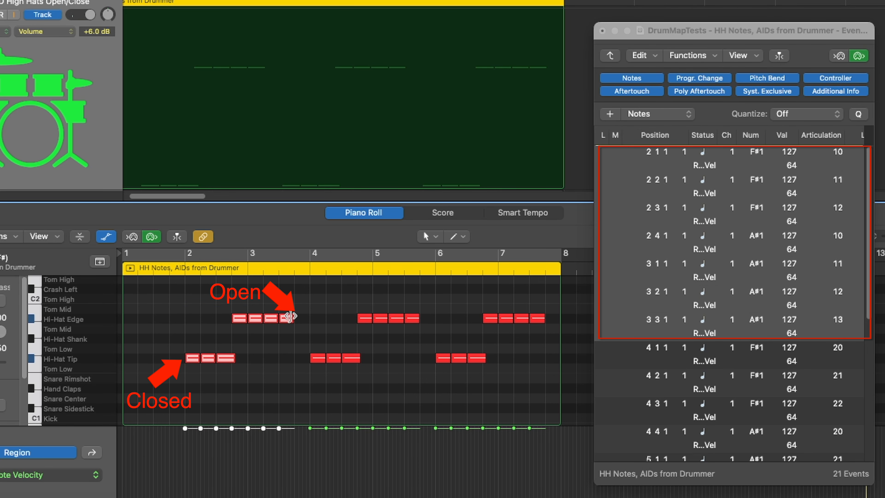
left_click(396, 281)
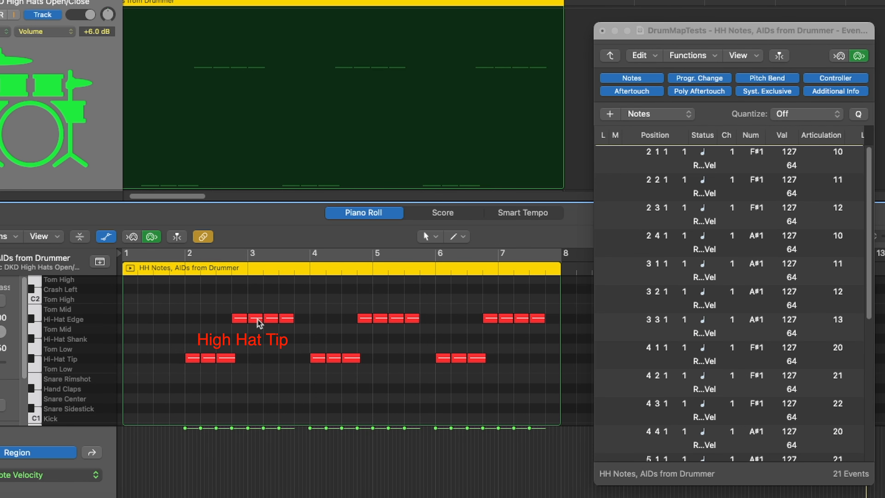
Select the hi-hat note groups in bars 2 through 4 and read their articulation IDs in the Event List
left_click_drag(171, 298, 295, 387)
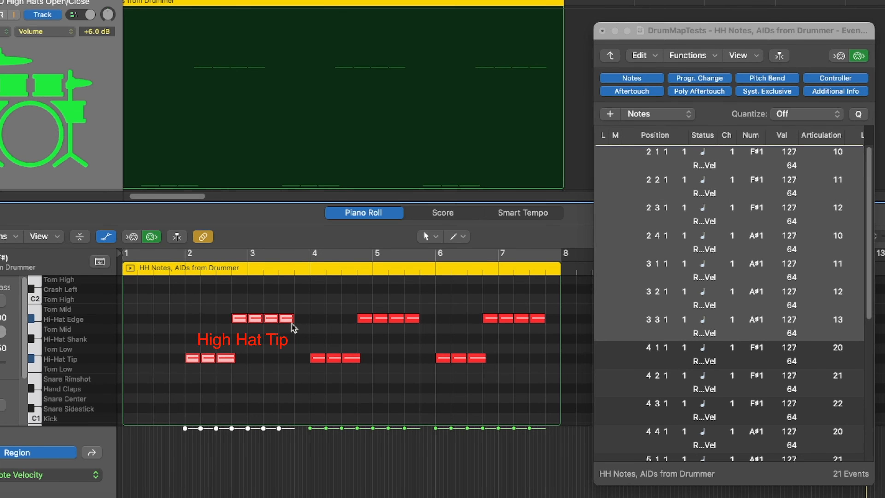
left_click(330, 338)
left_click_drag(318, 298, 418, 379)
left_click_drag(869, 297, 860, 336)
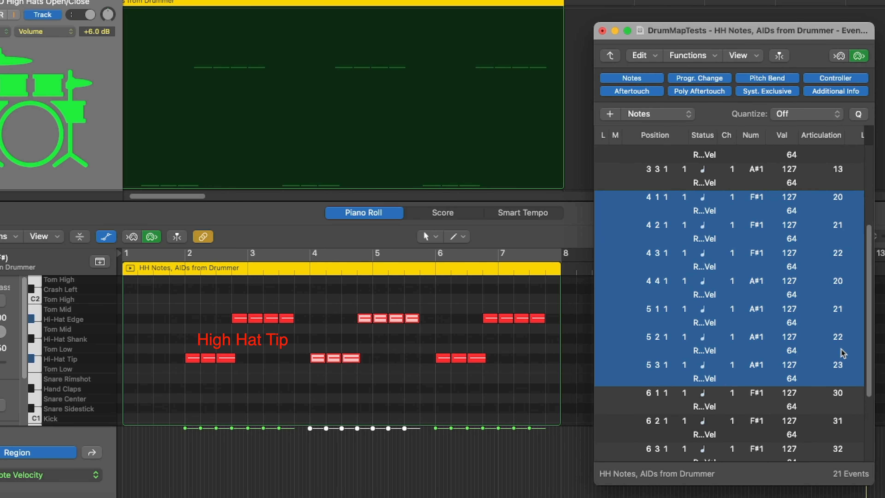
left_click(434, 345)
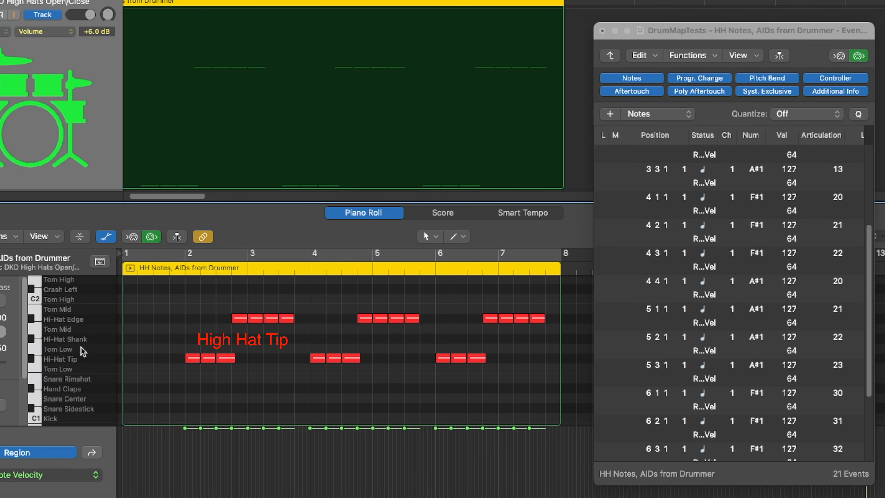
left_click_drag(302, 358, 352, 364)
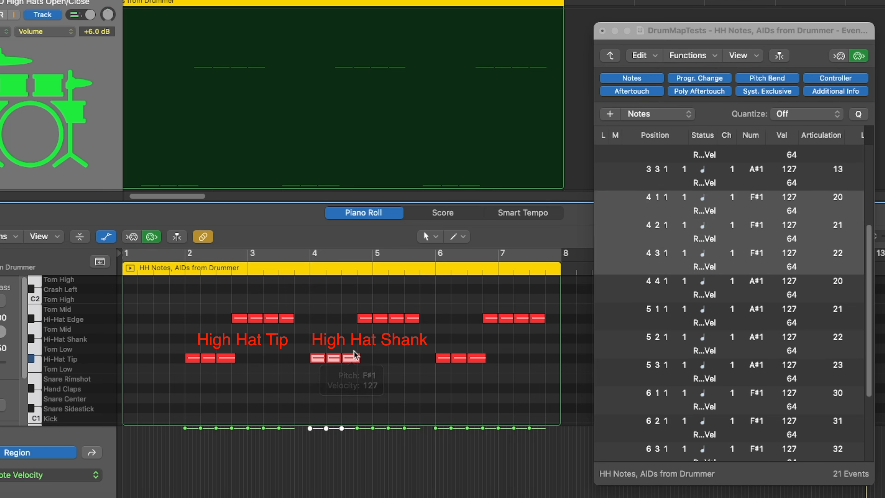
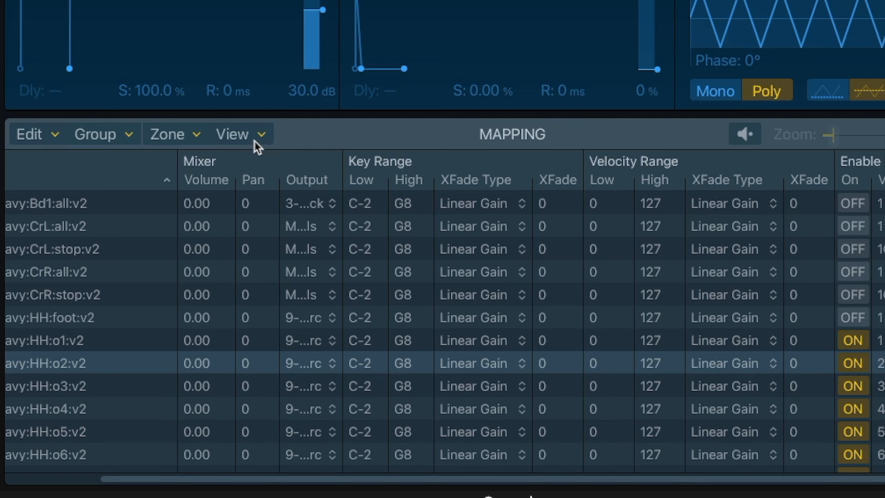
Review the Sampler mapping's hi-hat zones HH:o1 through HH:o7 and their Enable by Articulation values
left_click(254, 140)
mouse_move(319, 255)
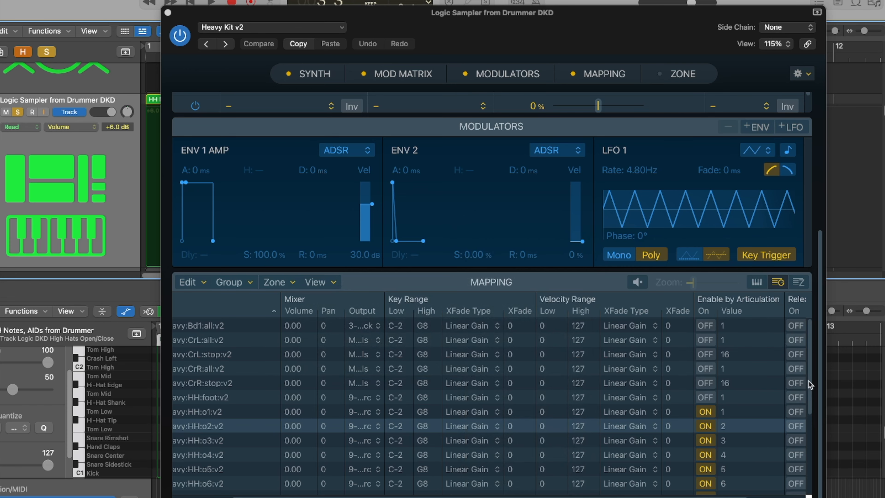
left_click_drag(807, 376, 804, 398)
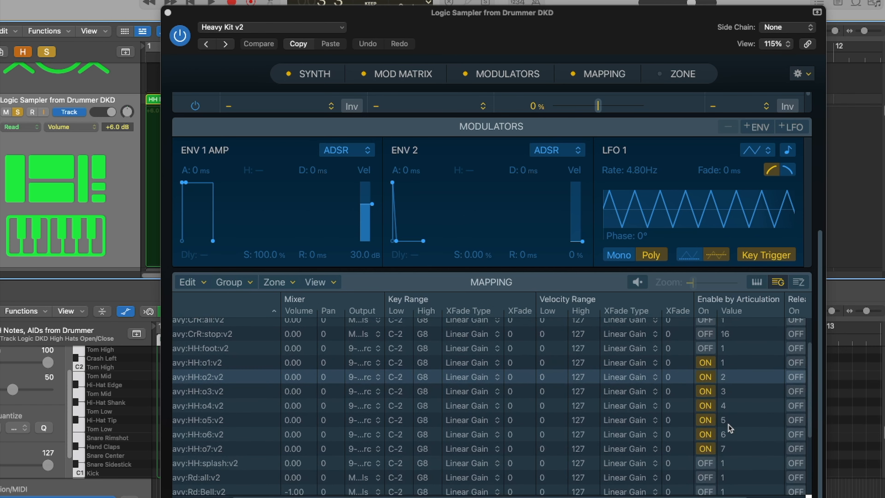
scroll(259, 360, "left", 3)
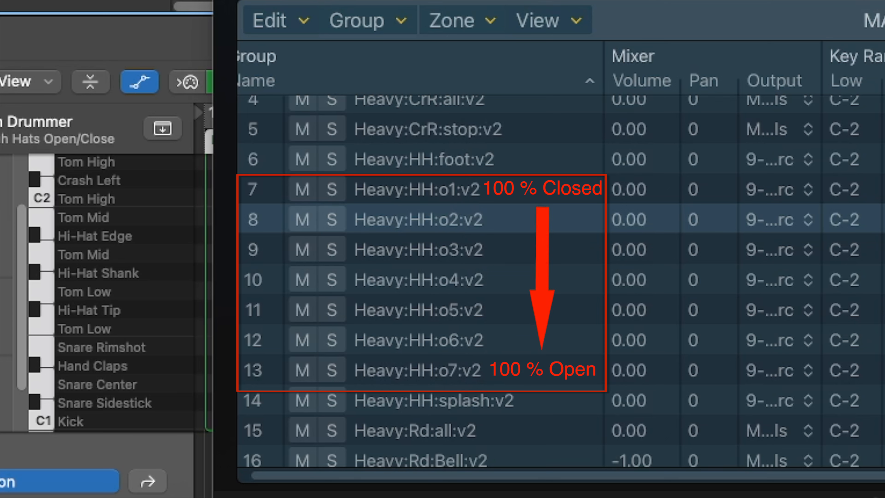
left_click_drag(221, 237, 782, 366)
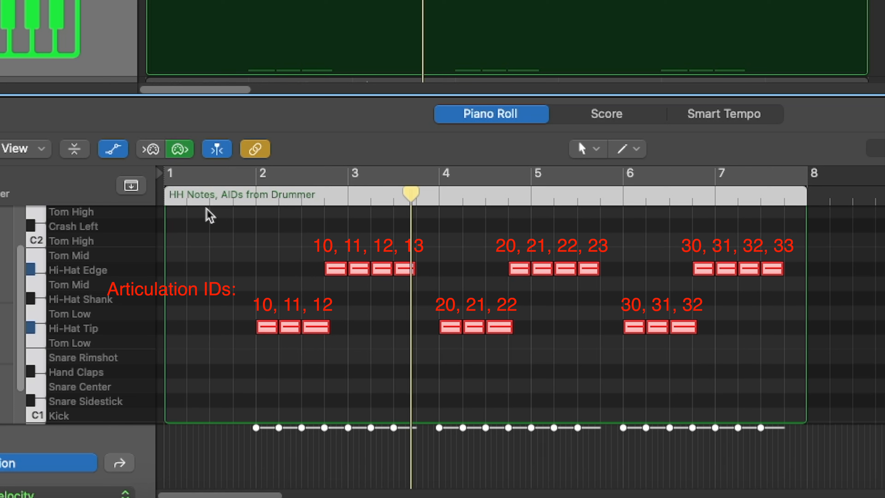
Select the HH AIDs 1-7, Drummer Notes, AIDs remapped region and inspect its hi-hat articulations in the Event List
left_click(235, 198)
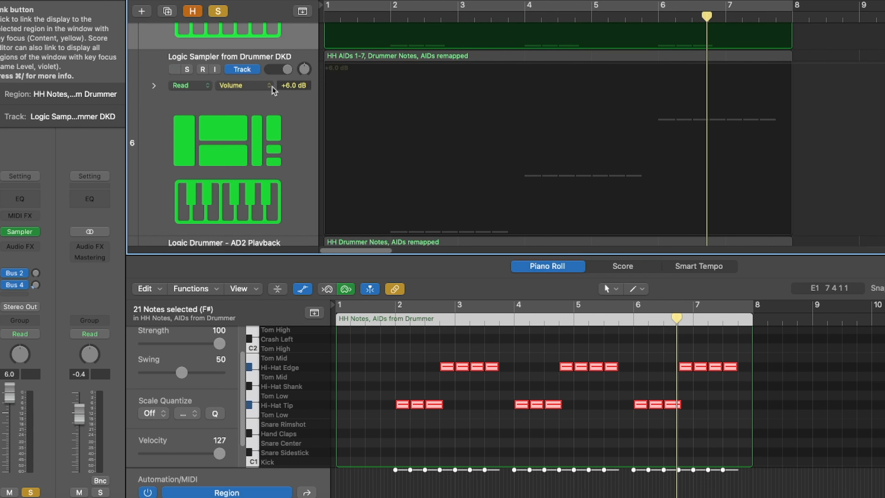
left_click(249, 98)
left_click(187, 69)
left_click(219, 11)
left_click(425, 57)
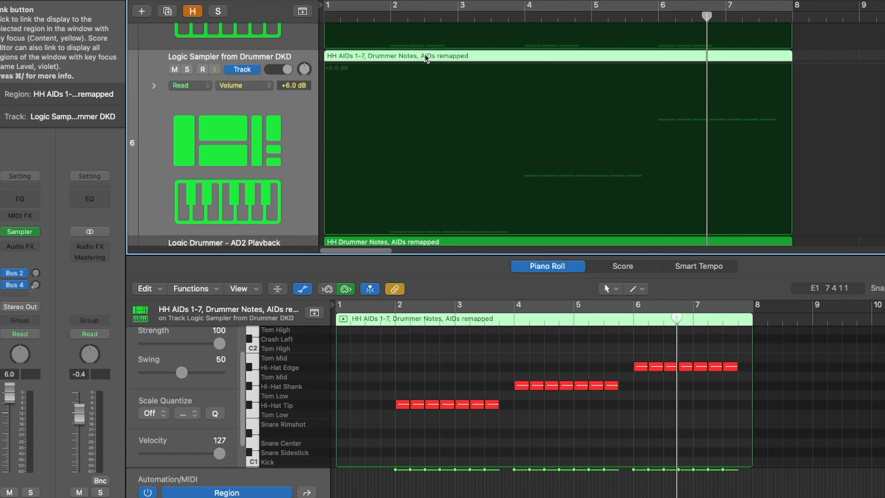
left_click(159, 7)
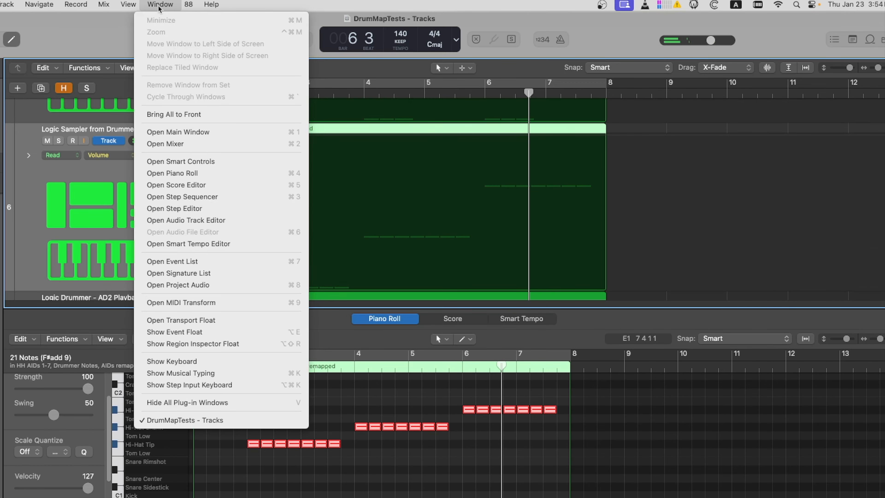
left_click(168, 261)
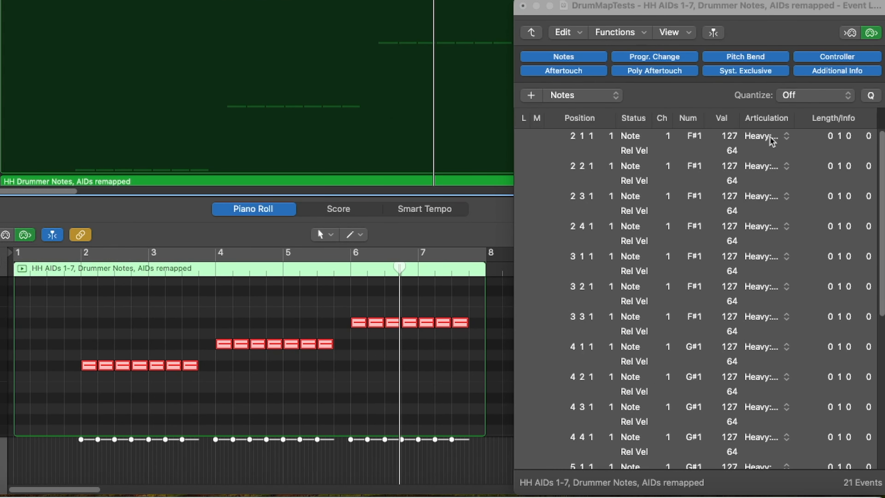
left_click(772, 139)
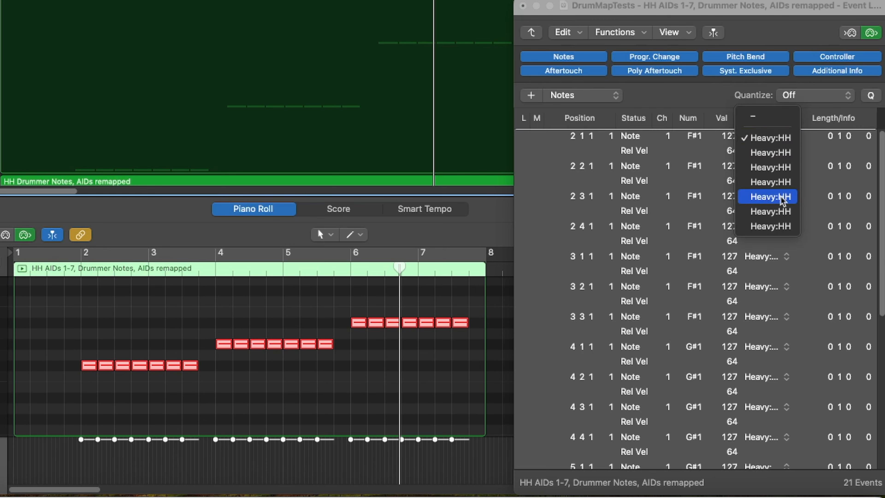
left_click(768, 24)
left_click(522, 6)
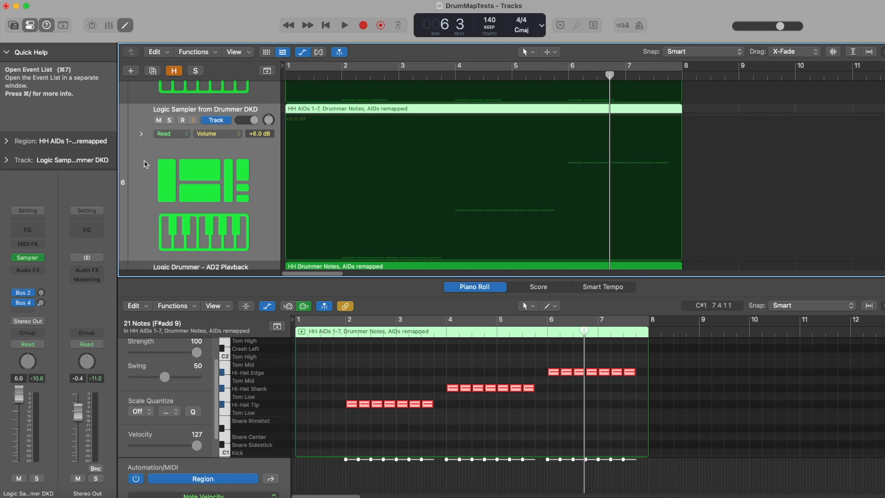
Load Drum Kit Designer (Stereo) on the sampler track and set its input mapping to GM + Mod Wheel Controls HiHat Opening Degree
left_click(41, 259)
mouse_move(77, 208)
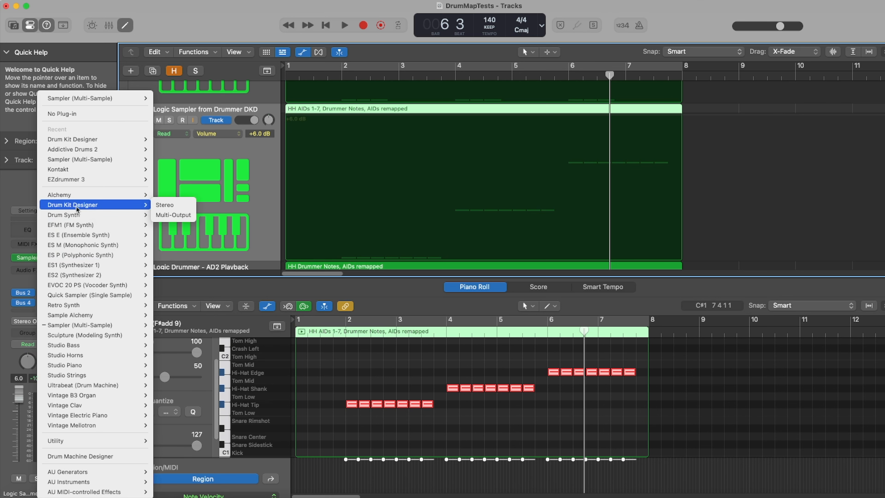
left_click(163, 206)
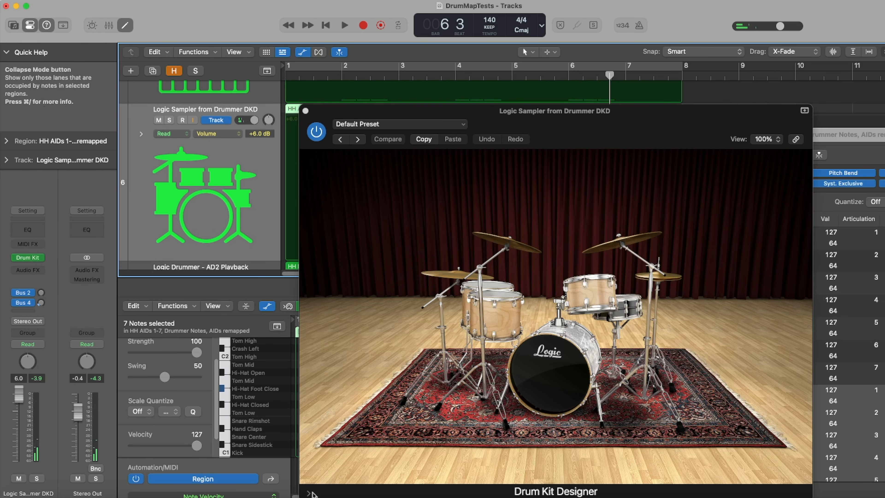
left_click(401, 433)
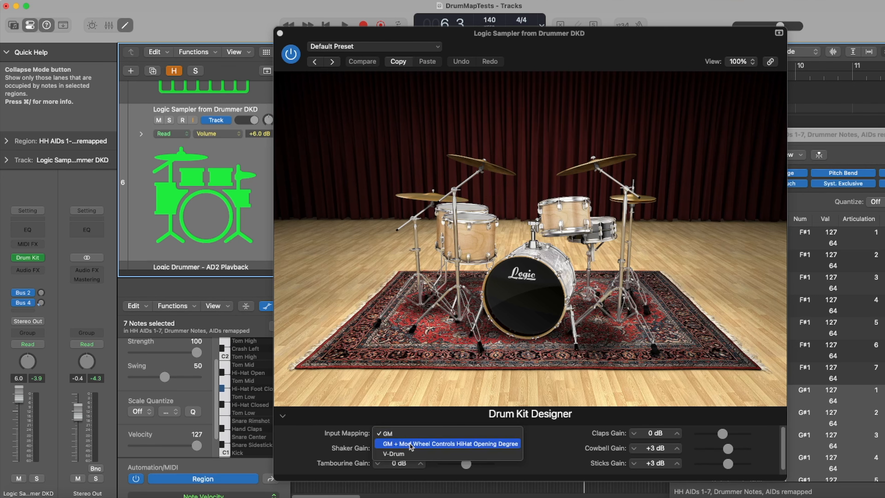
left_click(411, 444)
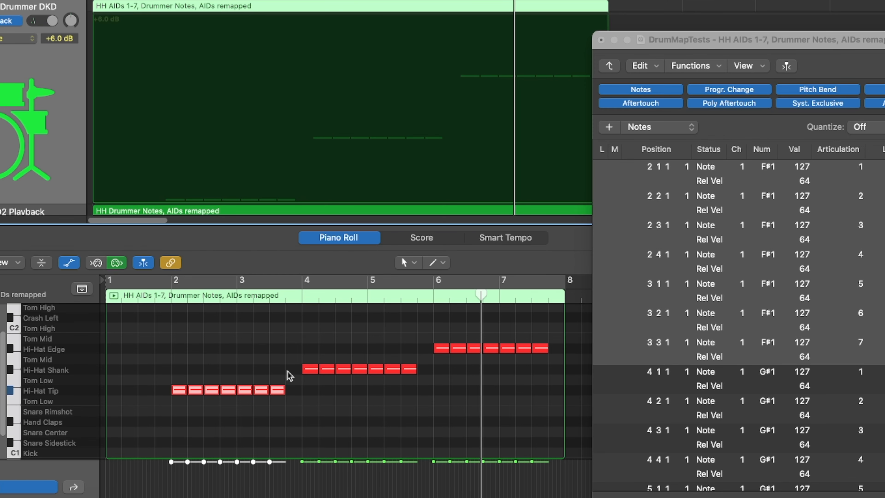
Select the Hi-Hat Shank and Hi-Hat Edge note groups to check their articulation IDs in the Event List
left_click_drag(308, 357, 410, 391)
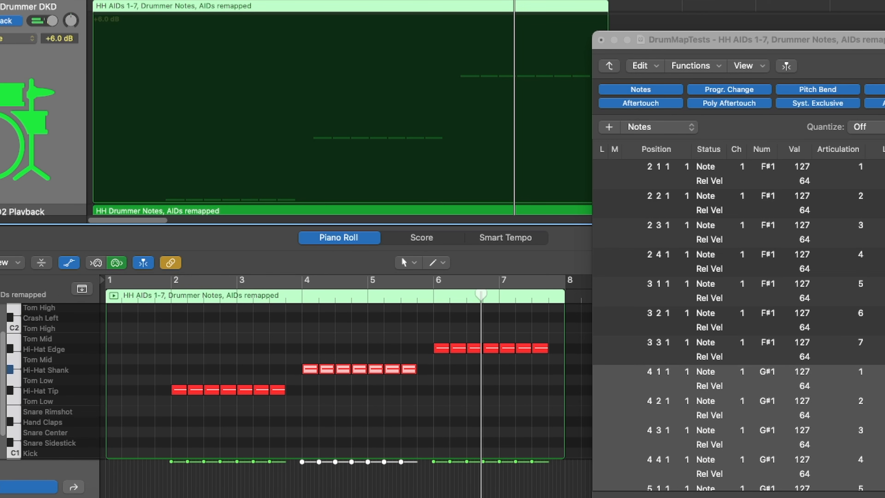
left_click_drag(437, 322, 502, 387)
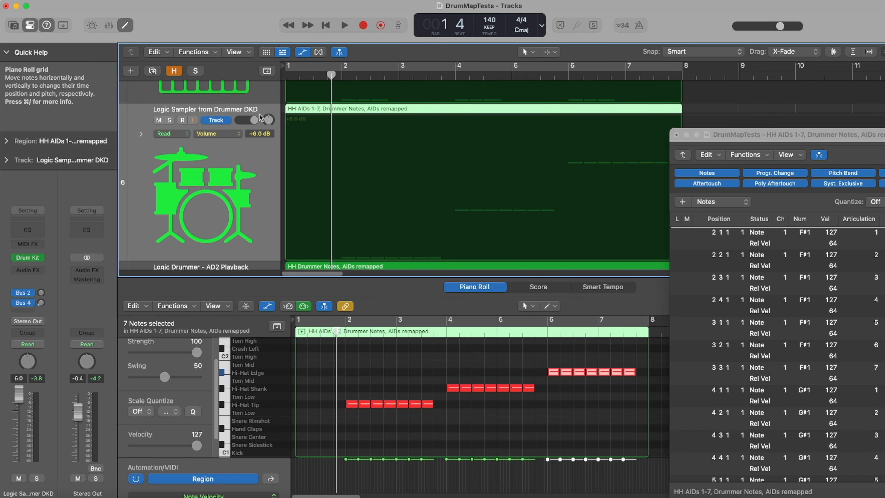
Switch the track's instrument back to Sampler and play the region
left_click(40, 258)
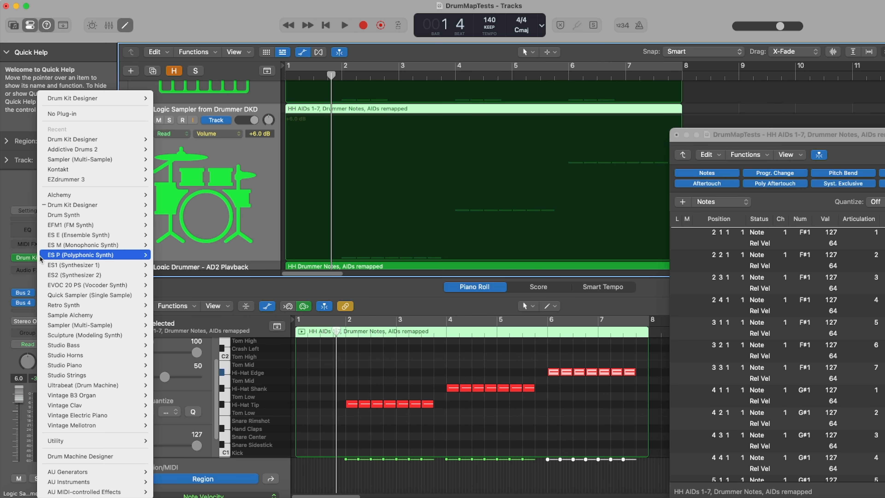
left_click(80, 174)
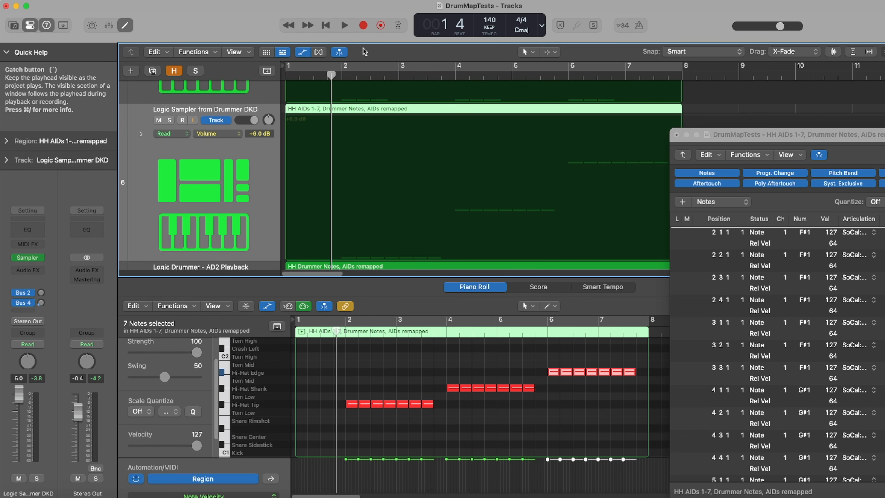
left_click(344, 26)
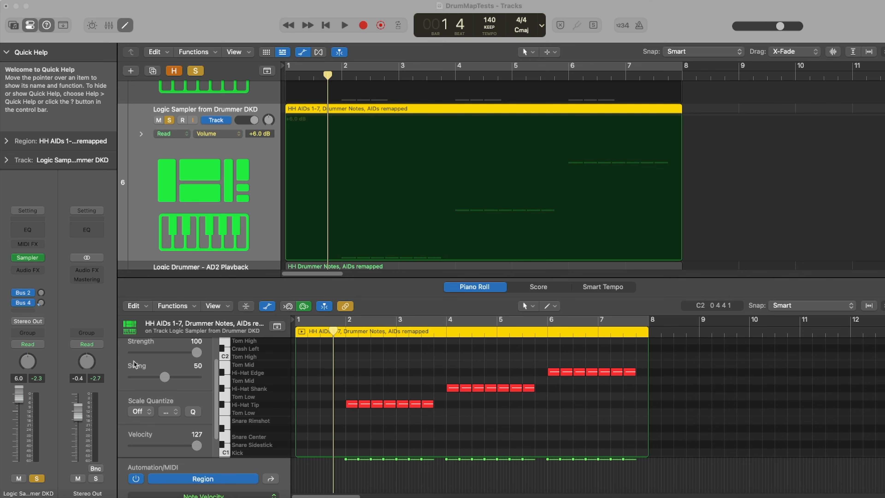
Load Addictive Drums 2 on the sampler track, accept its MIDI mapping dialog, and close the plug-in window
left_click(40, 260)
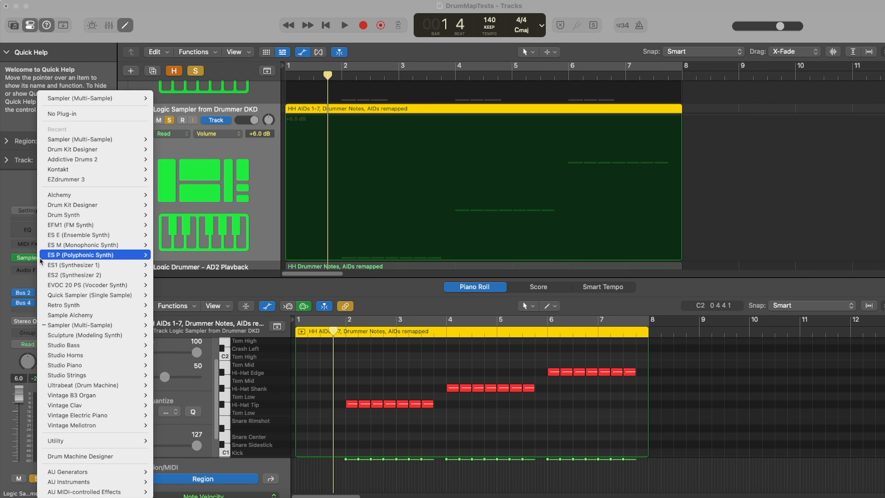
mouse_move(92, 161)
left_click(170, 160)
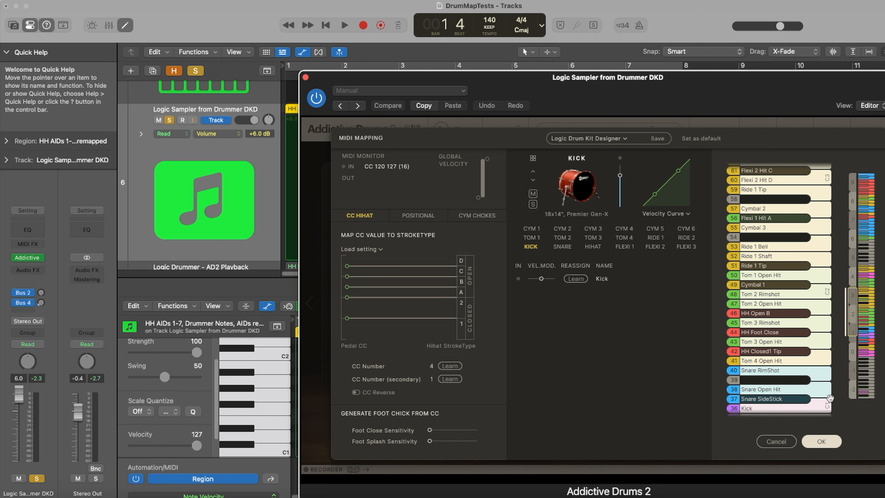
left_click(819, 442)
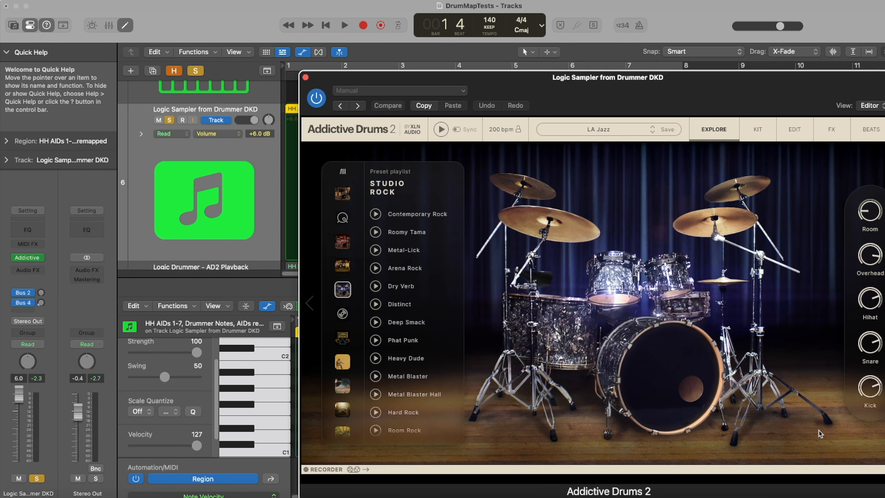
left_click(306, 78)
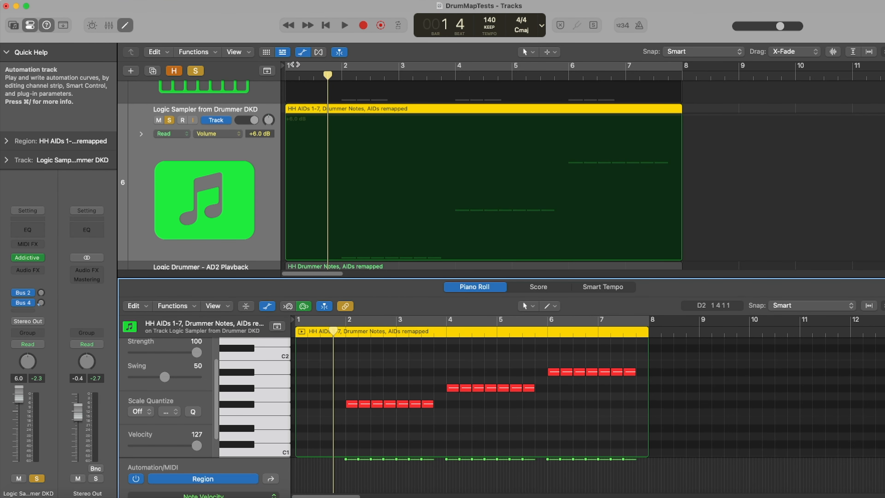
Play back the hi-hat region through Addictive Drums 2 and stop
left_click(344, 28)
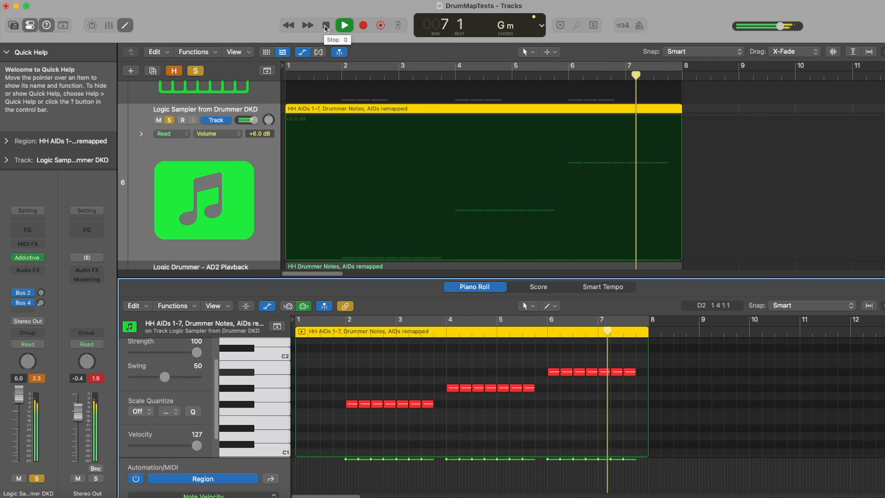
left_click(326, 25)
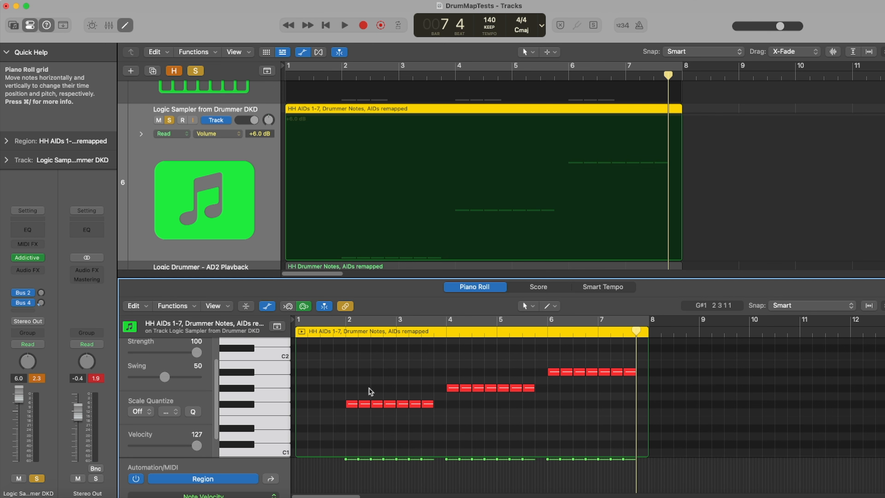
Show the Foot Control (CC 4) lane and draw ramps rising from 4 to 127 across each hi-hat note group
left_click(216, 459)
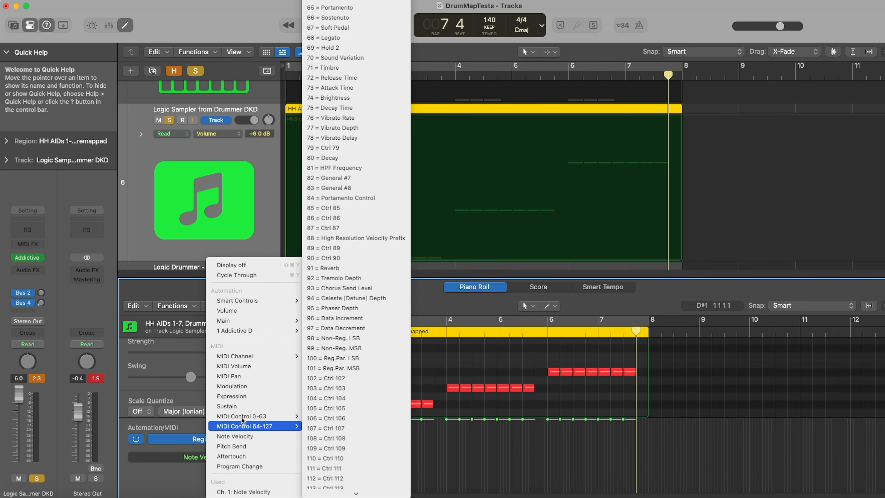
mouse_move(286, 416)
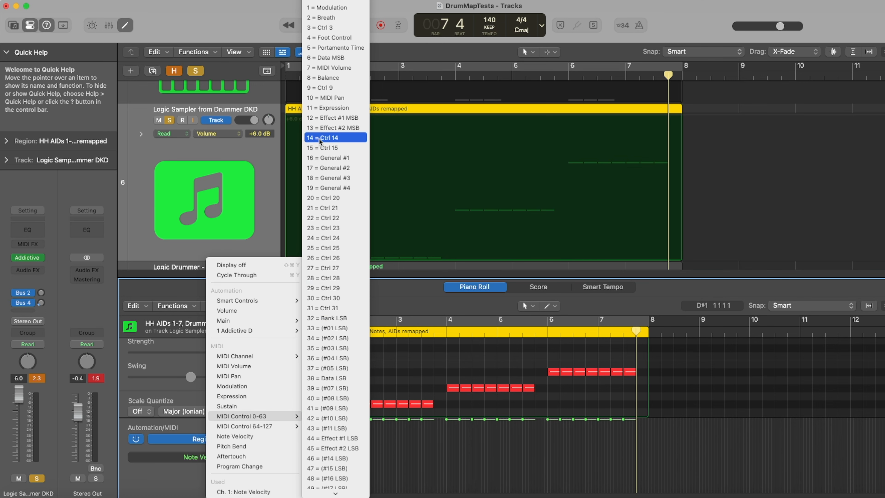
left_click(328, 37)
left_click(347, 492)
left_click_drag(510, 475, 512, 364)
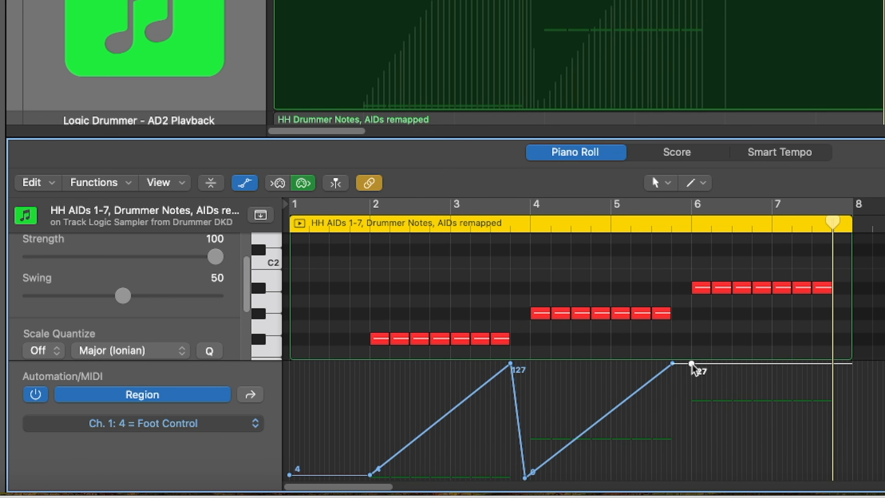
left_click_drag(692, 364, 692, 415)
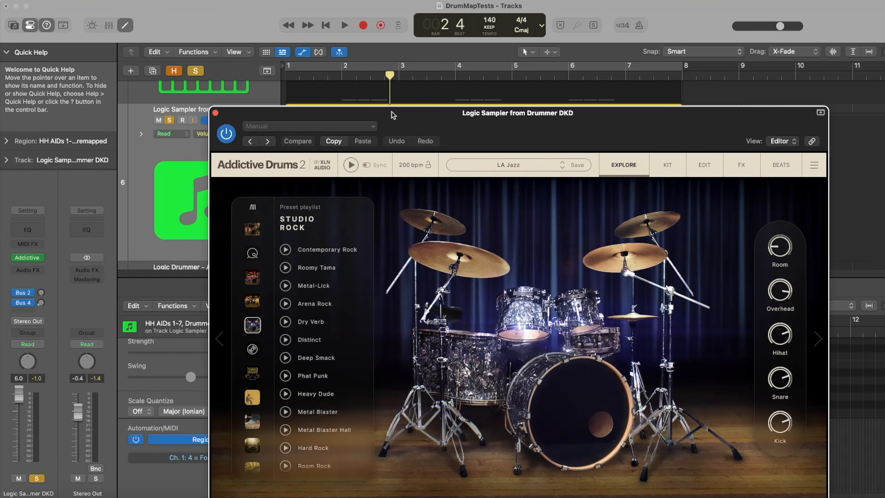
Open Addictive Drums 2's MIDI Mapping and examine the CC Hihat Bell, Tip and Shaft key assignments
left_click_drag(392, 111, 816, 170)
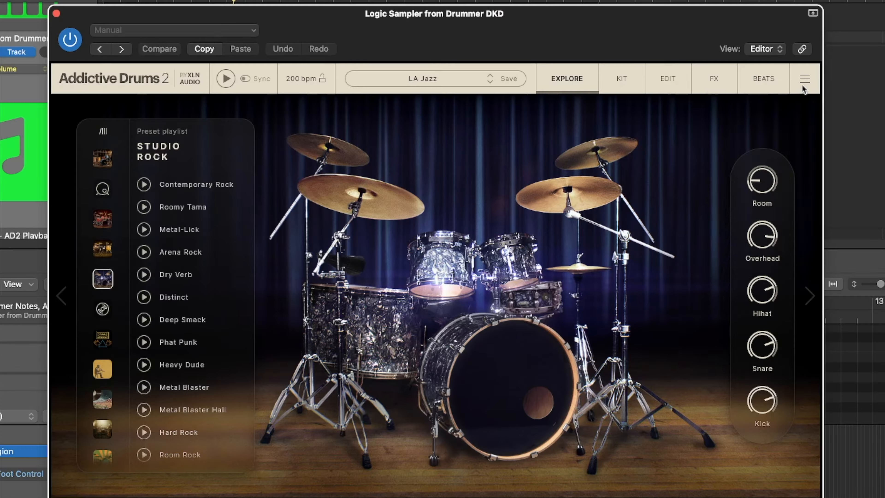
left_click(804, 79)
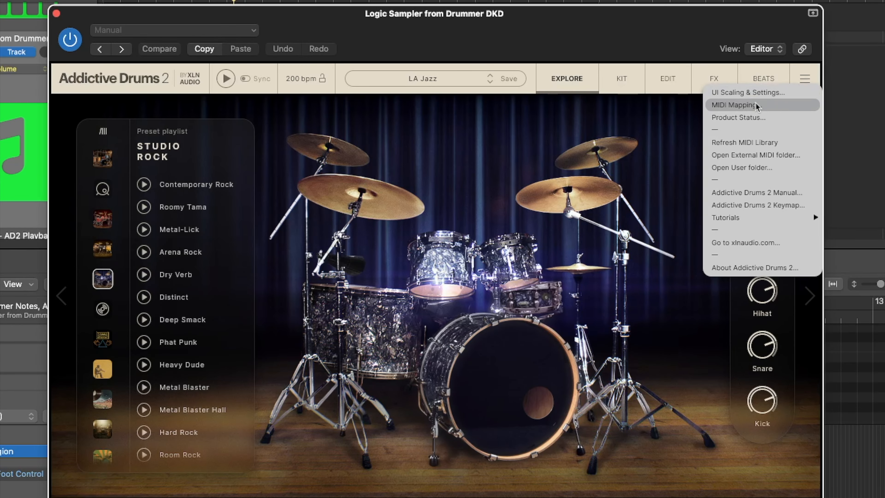
left_click(745, 105)
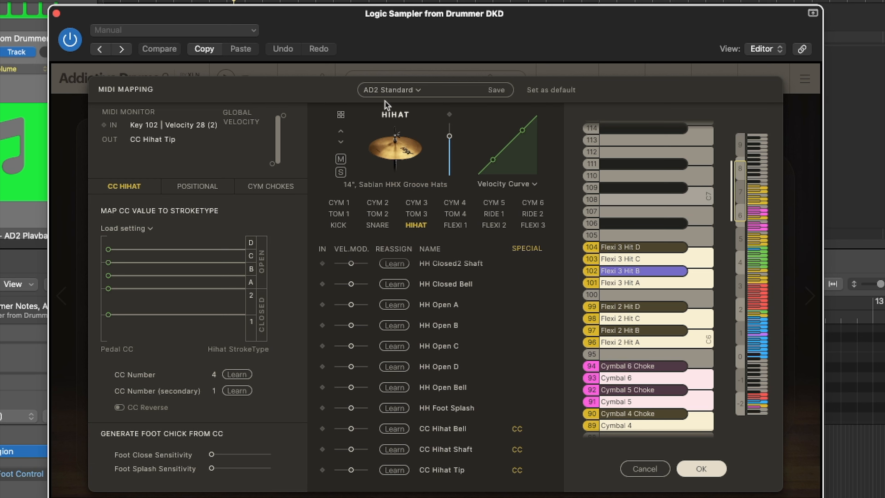
left_click_drag(738, 196, 716, 254)
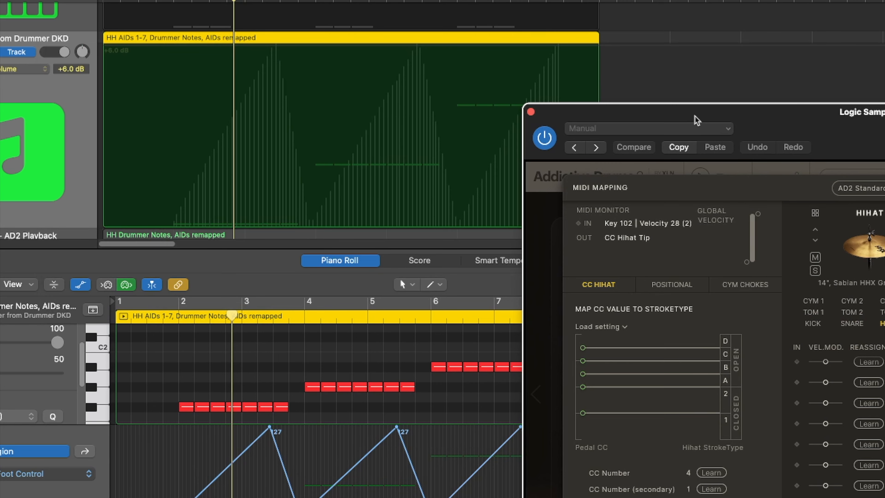
left_click_drag(695, 116, 694, 115)
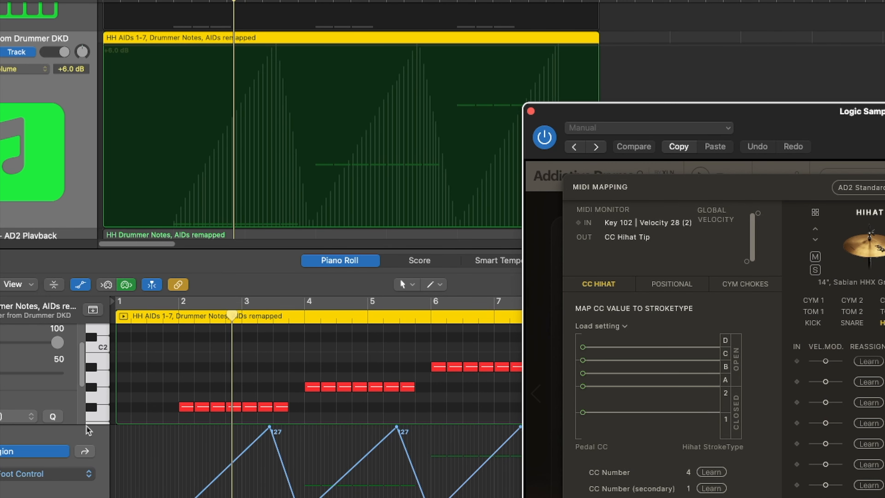
left_click_drag(625, 115, 142, 2)
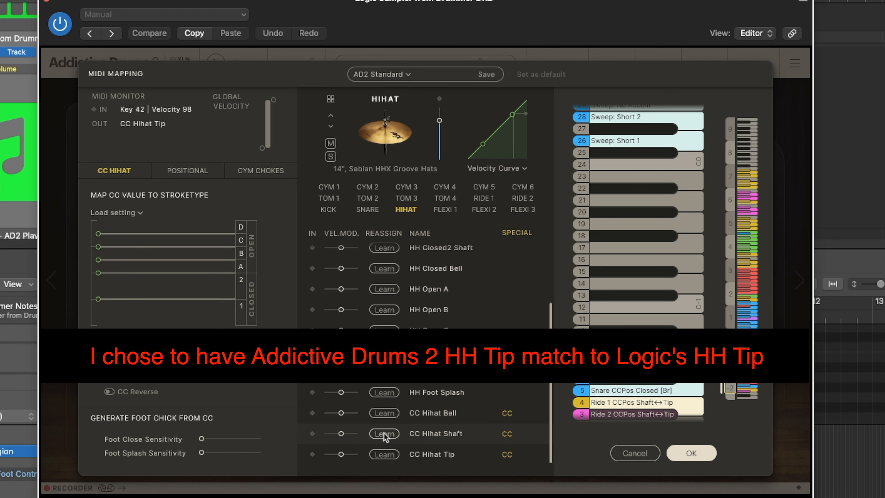
Use Learn on the CC Hihat Shaft and CC Hihat Bell entries, then confirm the MIDI Mapping
left_click(384, 433)
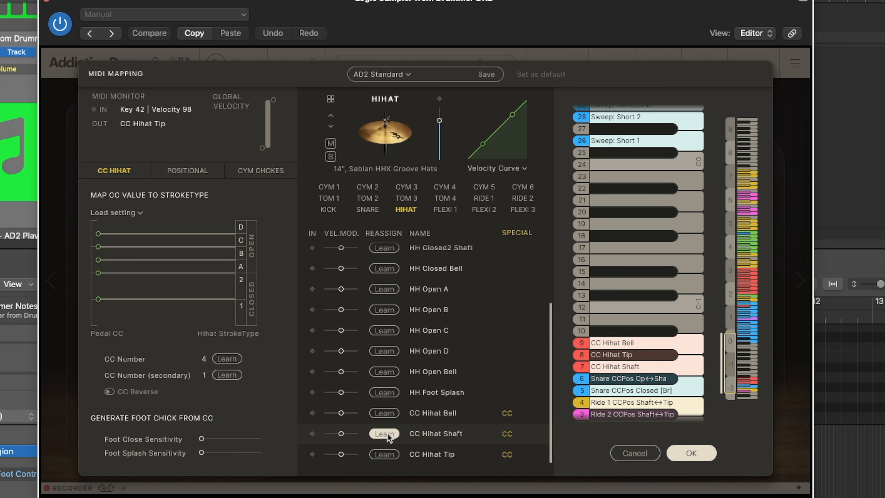
left_click(383, 415)
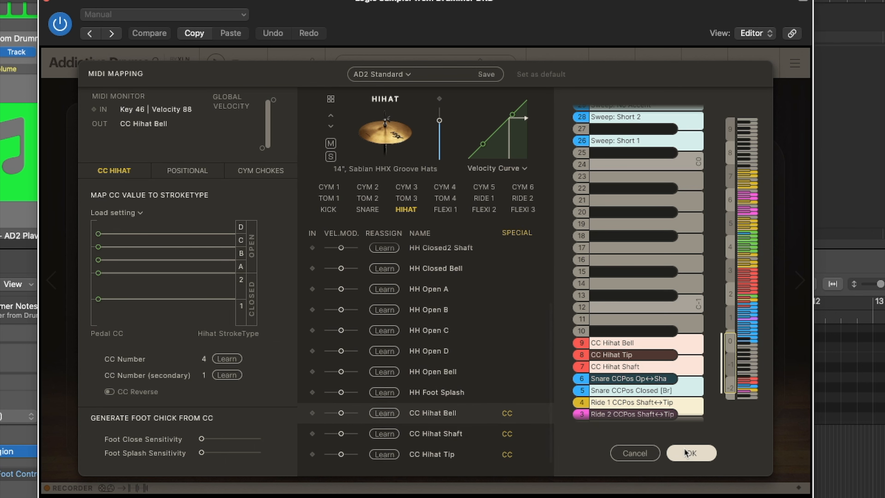
left_click(691, 453)
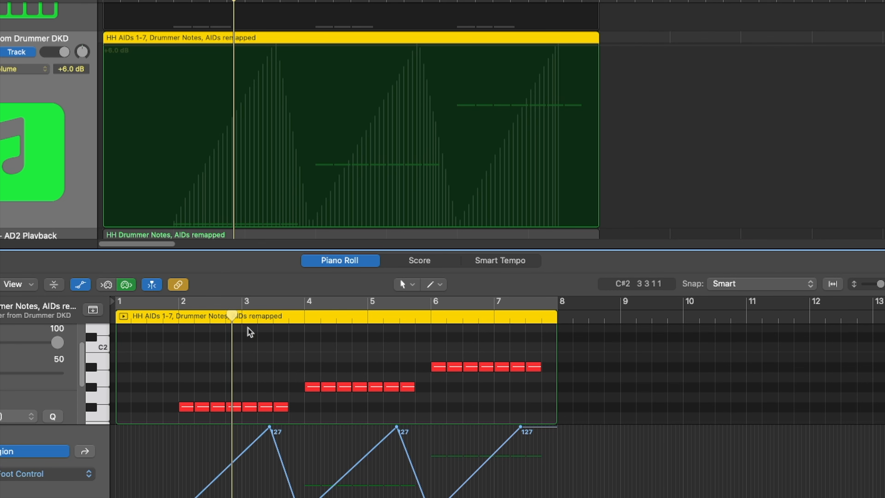
Play the remapped hi-hat region from near bar 2 and stop playback
left_click(165, 316)
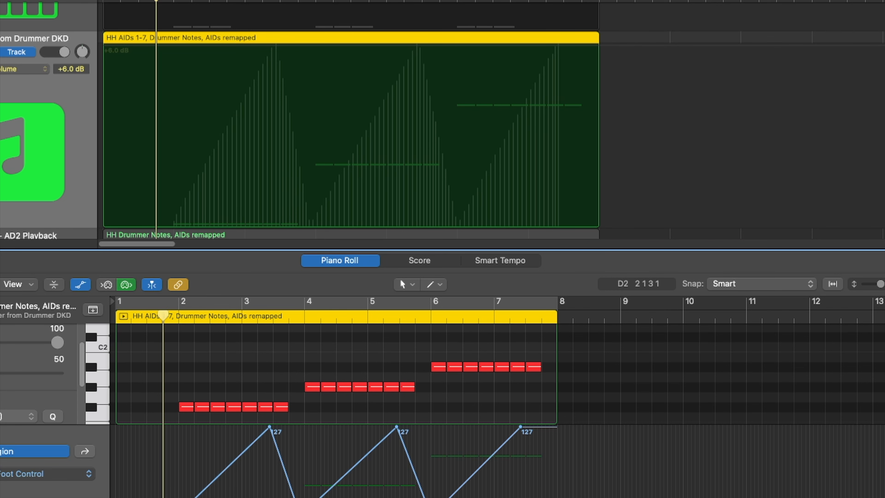
left_click(337, 26)
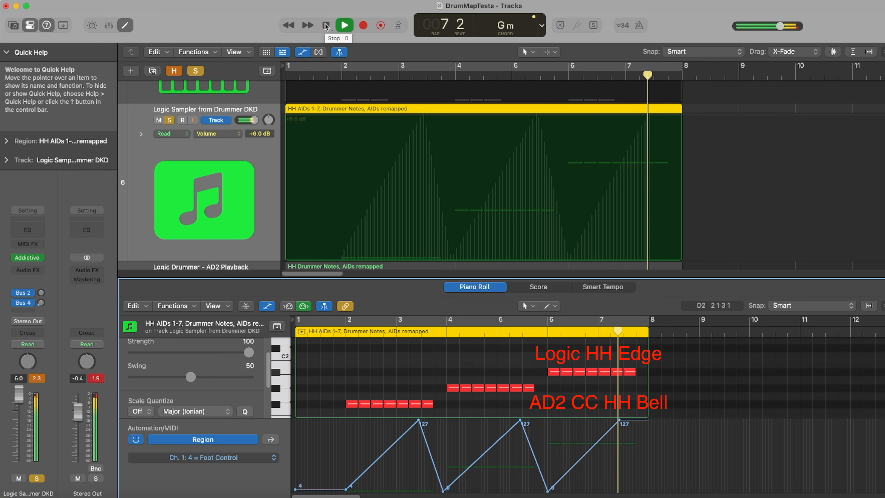
left_click(325, 25)
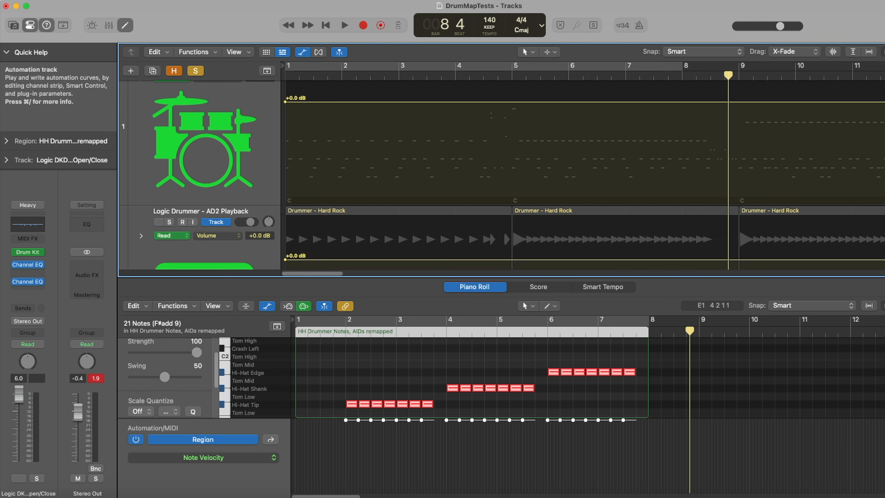
Compare the notes of the original Drummer hi-hat region with the AIDs-remapped region in the Piano Roll
scroll(667, 111, "down", 3)
left_click_drag(331, 348, 642, 418)
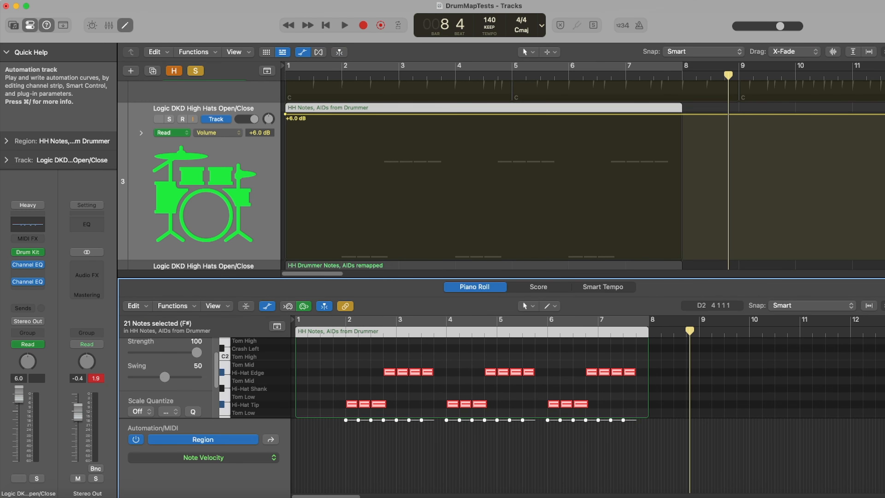
scroll(502, 175, "down", 5)
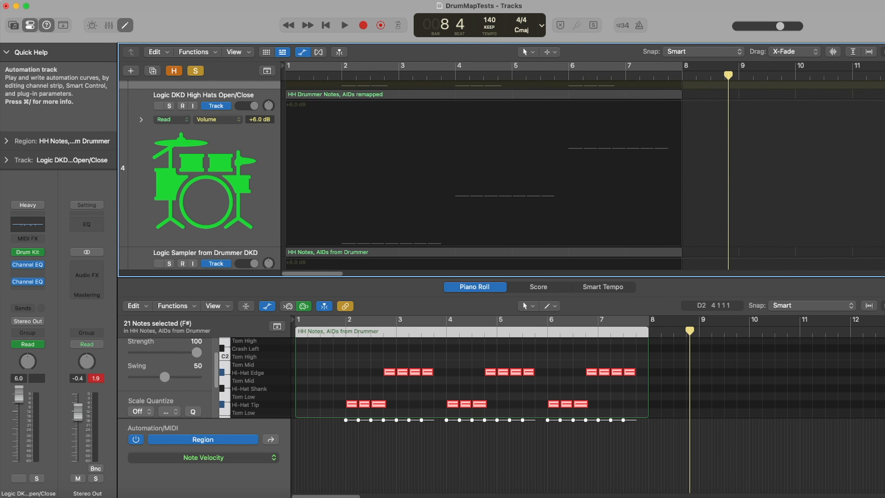
left_click(270, 95)
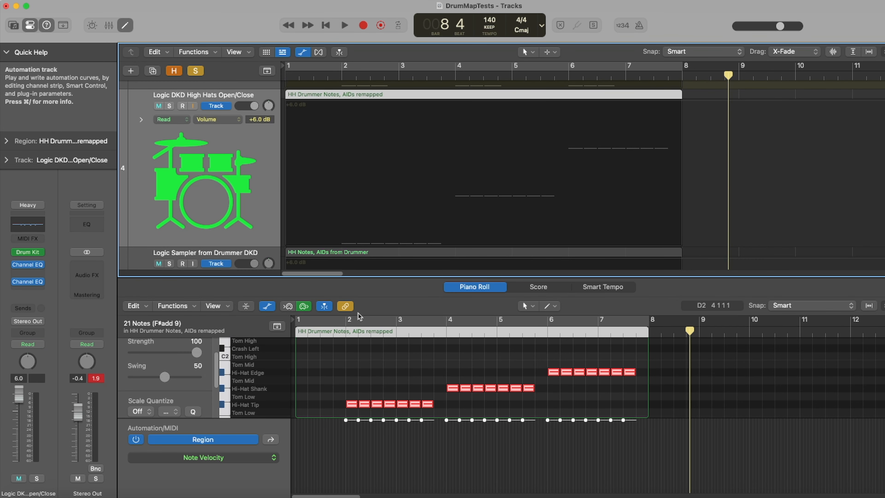
left_click_drag(342, 344, 634, 413)
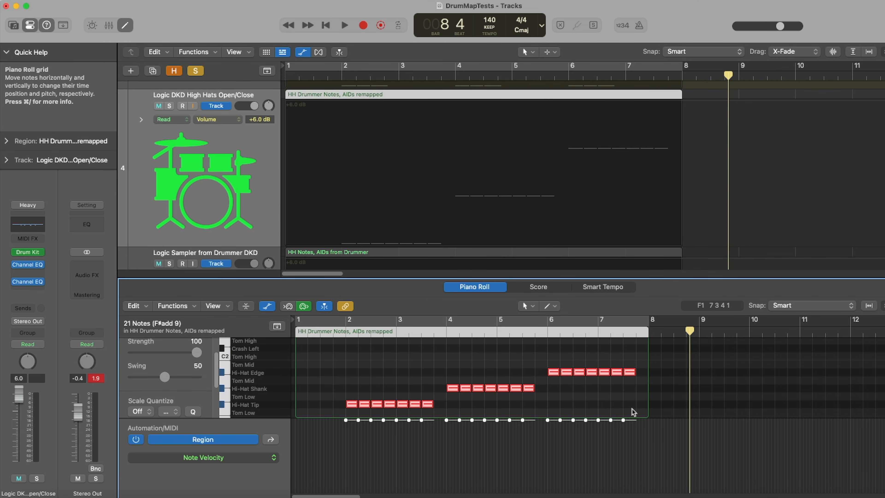
key("super+7")
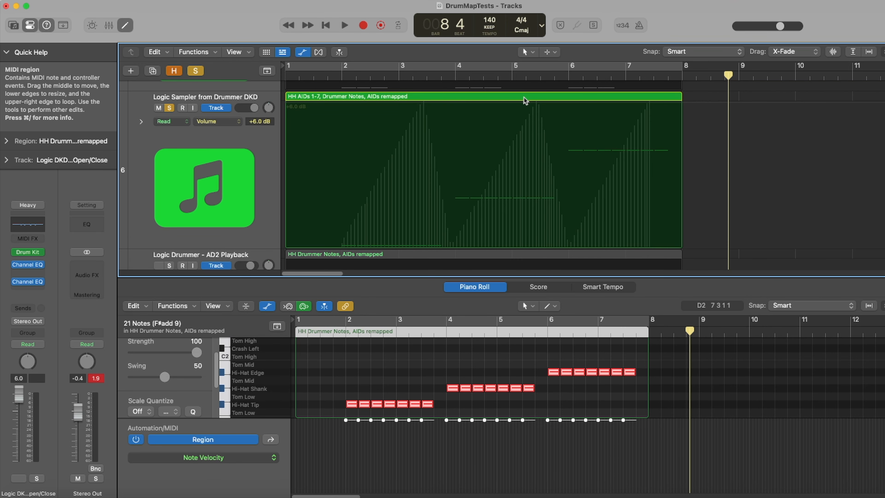
Select the sampler track's region and open Addictive Drums 2's MIDI Mapping
left_click(525, 101)
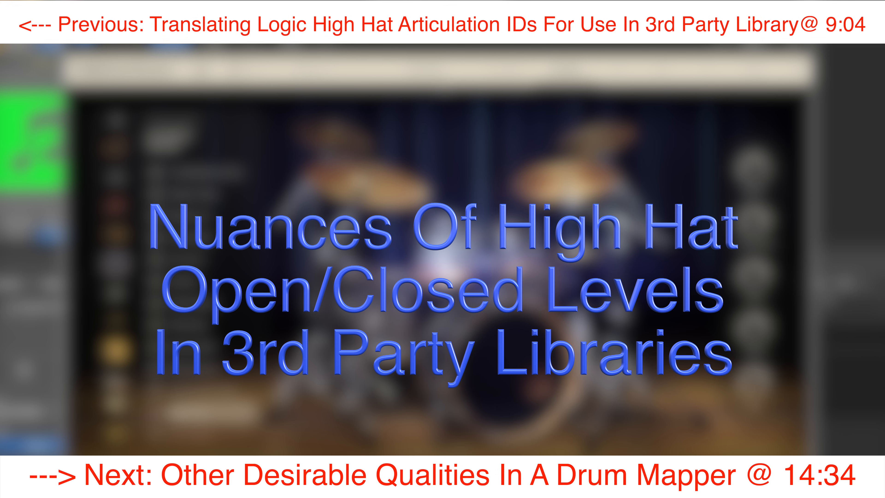
left_click(795, 69)
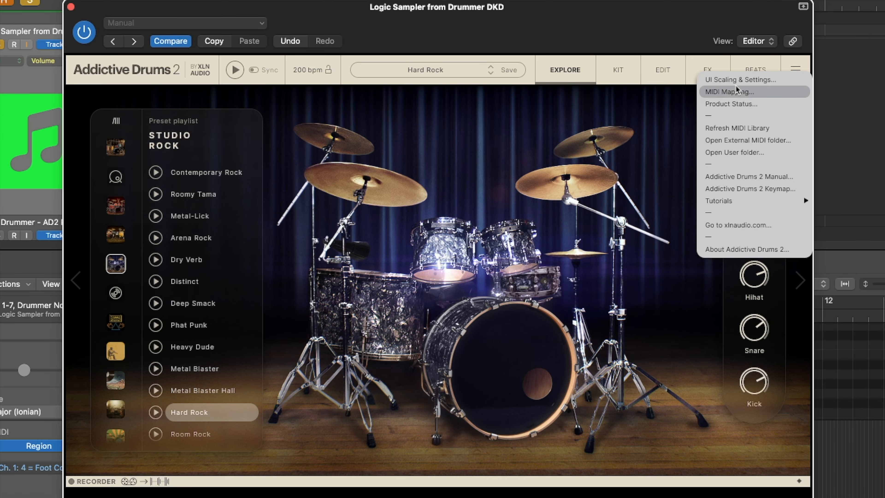
left_click(736, 92)
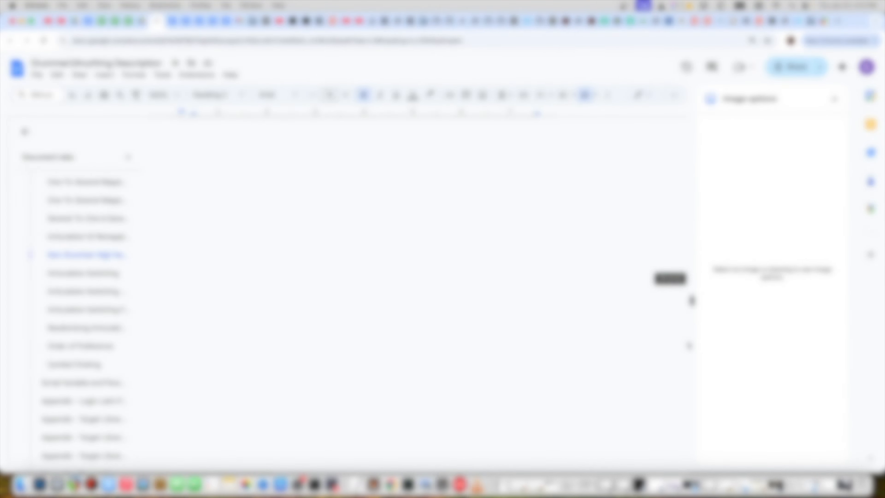
Scroll through the documentation's CC 4 hi-hat mapping tables for EZ Drummer, Addictive Drums and SSD5
left_click_drag(688, 344, 687, 373)
left_click_drag(747, 394, 747, 394)
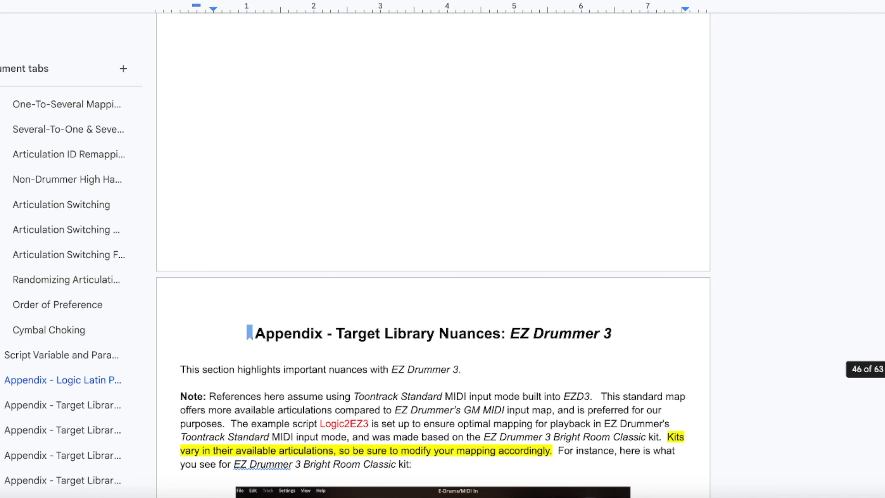
left_click_drag(884, 369, 884, 388)
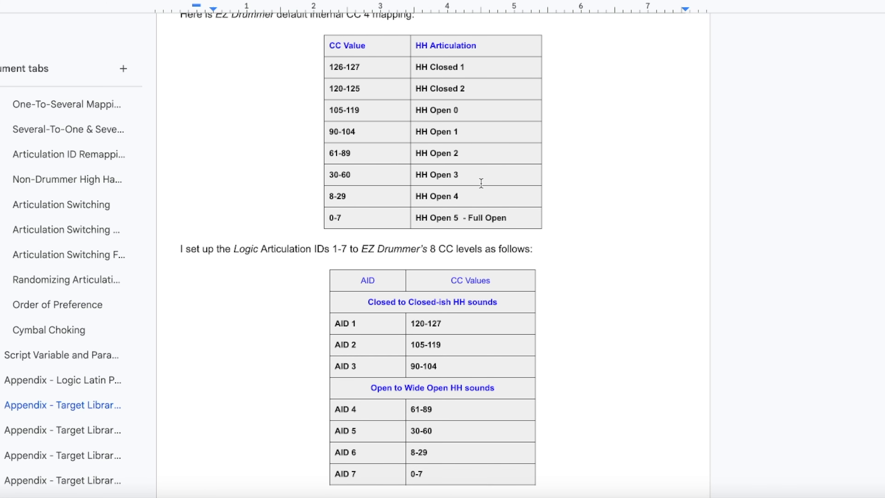
left_click_drag(884, 389, 884, 418)
scroll(884, 419, "down", 1)
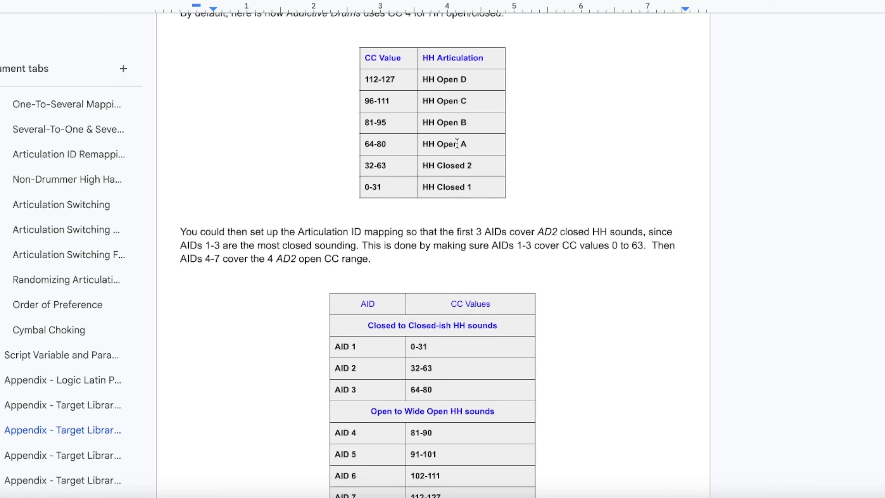
left_click_drag(884, 418, 884, 449)
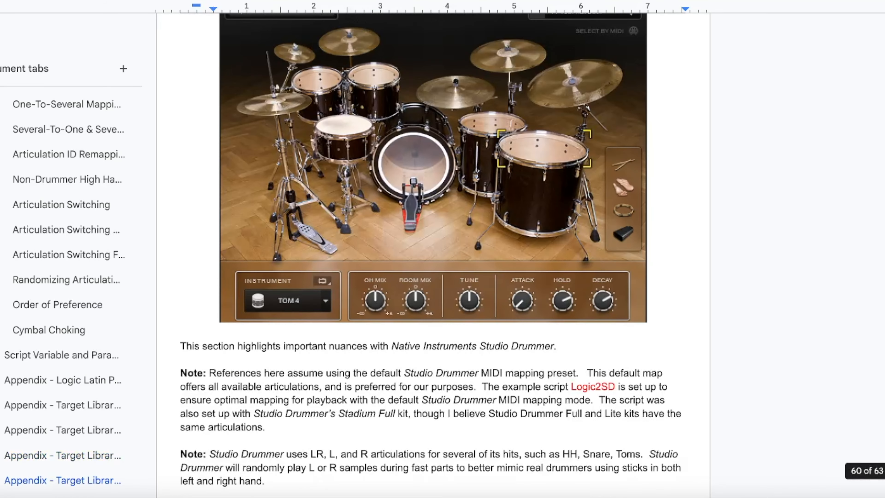
left_click_drag(884, 471, 884, 479)
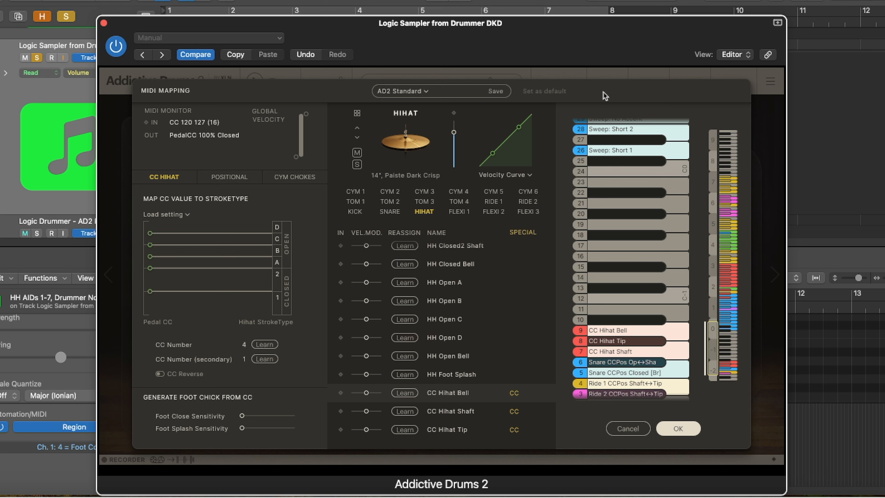
Open the MIDI mapping preset list and browse the MegaDRUM presets
left_click(397, 90)
mouse_move(418, 178)
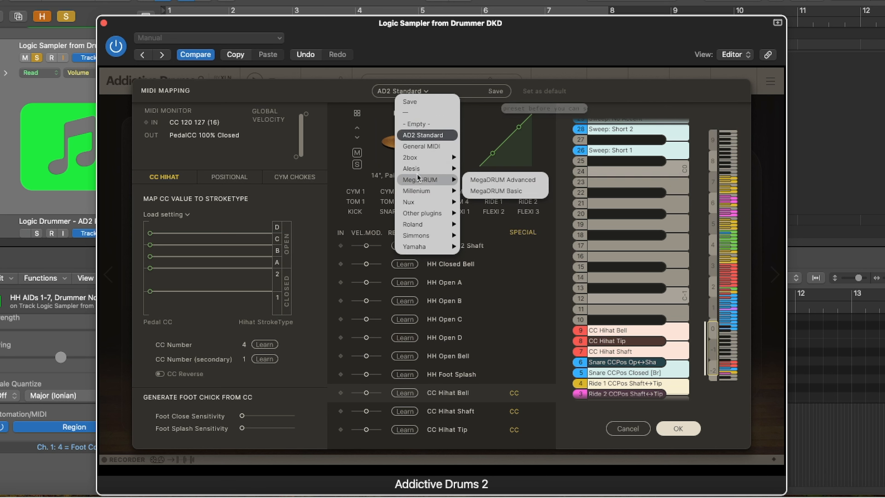
mouse_move(427, 214)
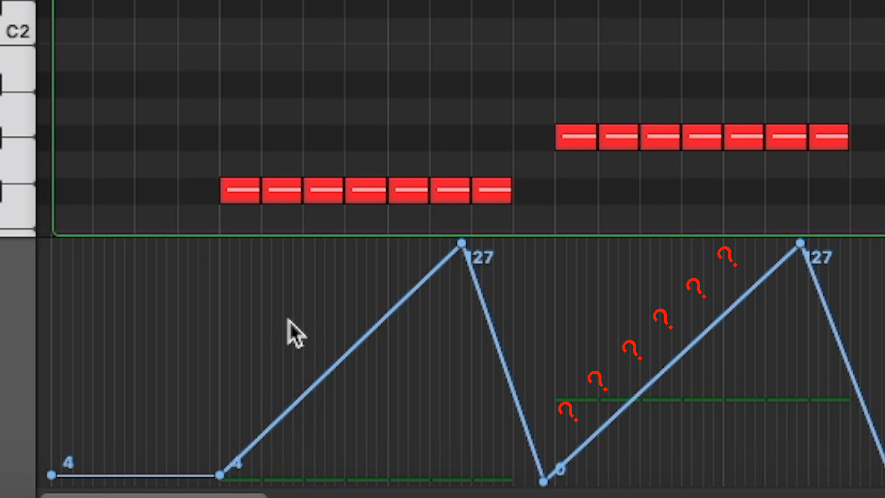
Reopen Addictive Drums 2's MIDI Mapping, view the Positional and Cym Chokes tabs, and cancel
mouse_move(359, 190)
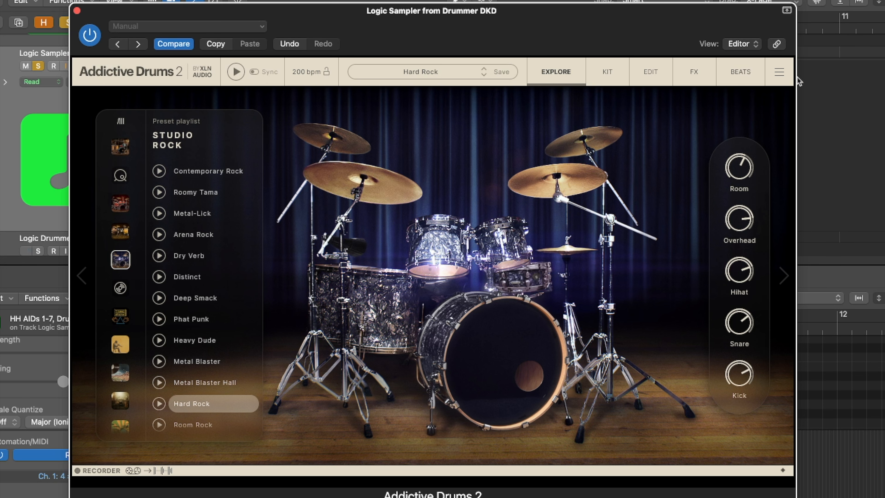
left_click(779, 72)
left_click(719, 92)
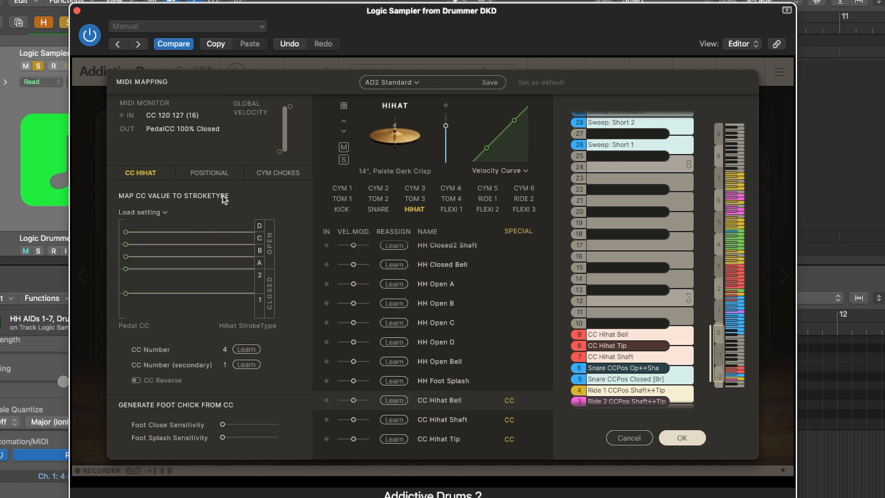
left_click(216, 171)
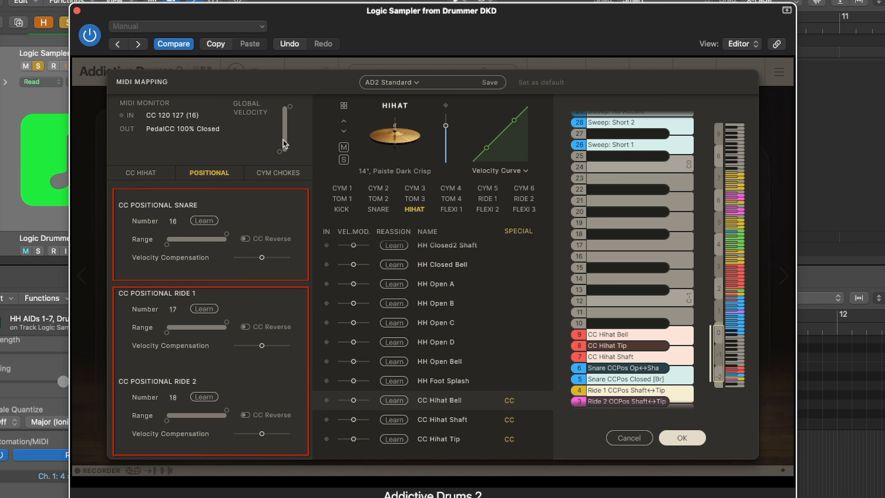
left_click(282, 172)
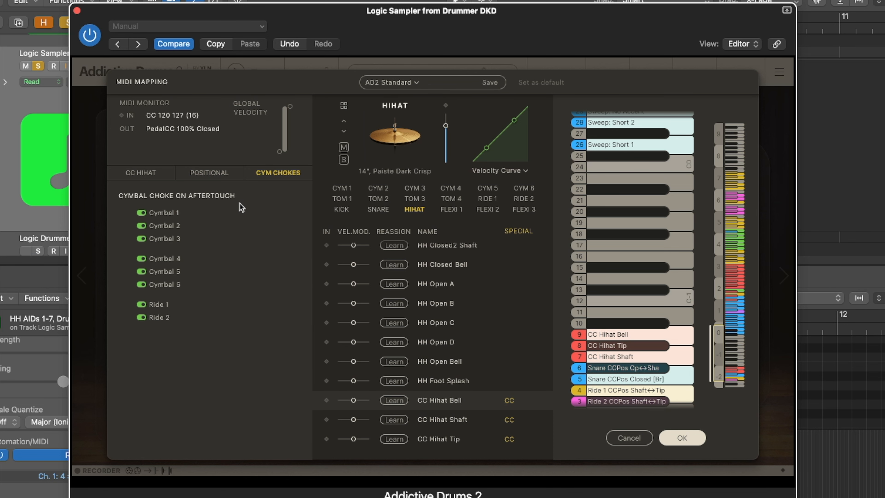
left_click(622, 435)
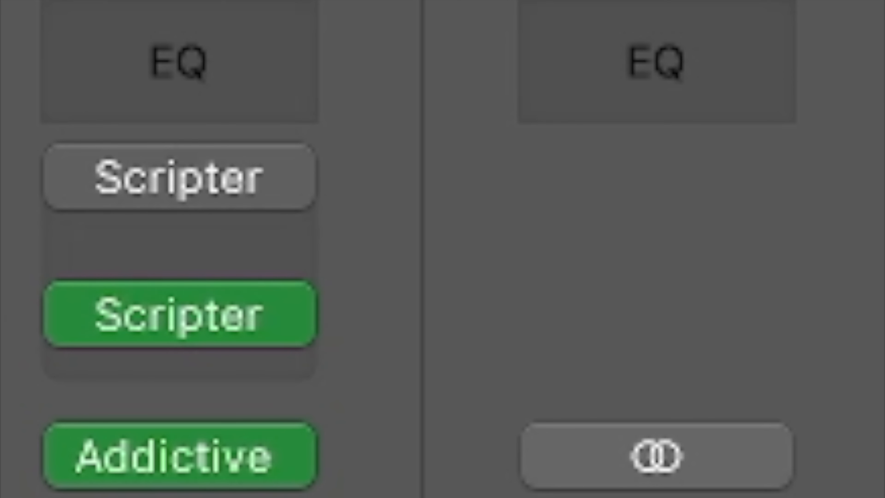
Open the Scripter plug-in's script in the Script Editor and scroll to the CCranges variable
mouse_move(202, 309)
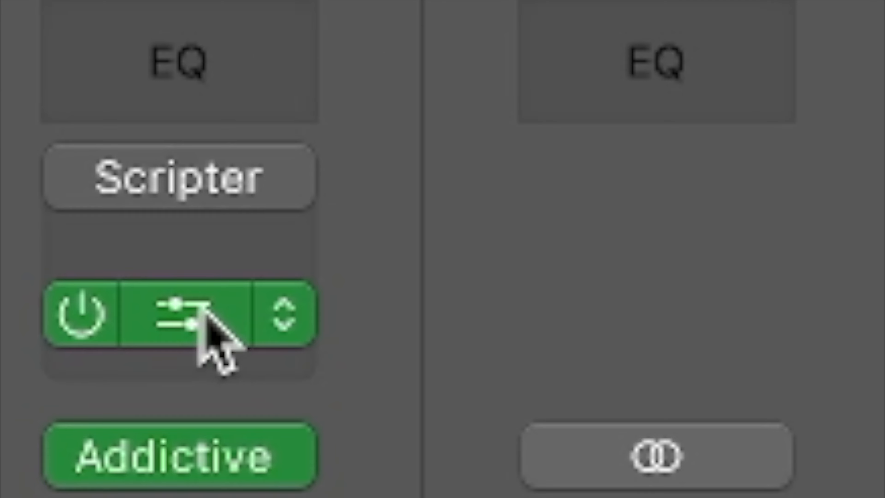
left_click(204, 309)
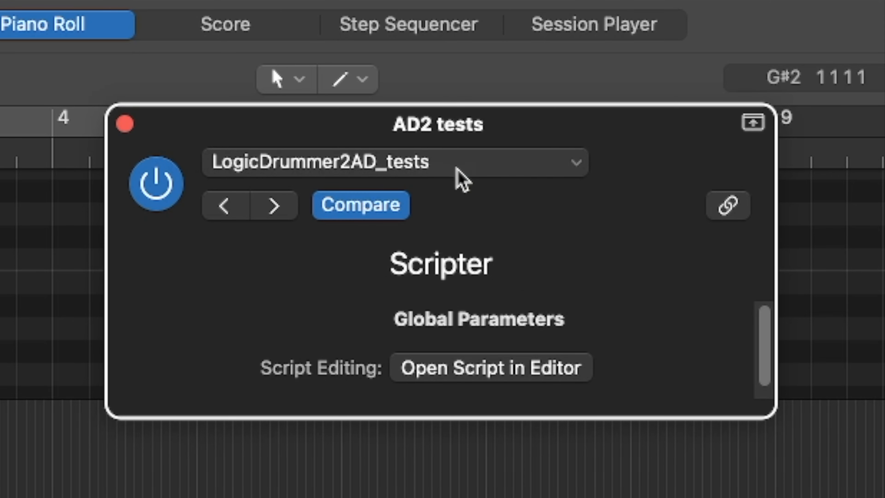
left_click(474, 370)
left_click_drag(678, 90, 655, 116)
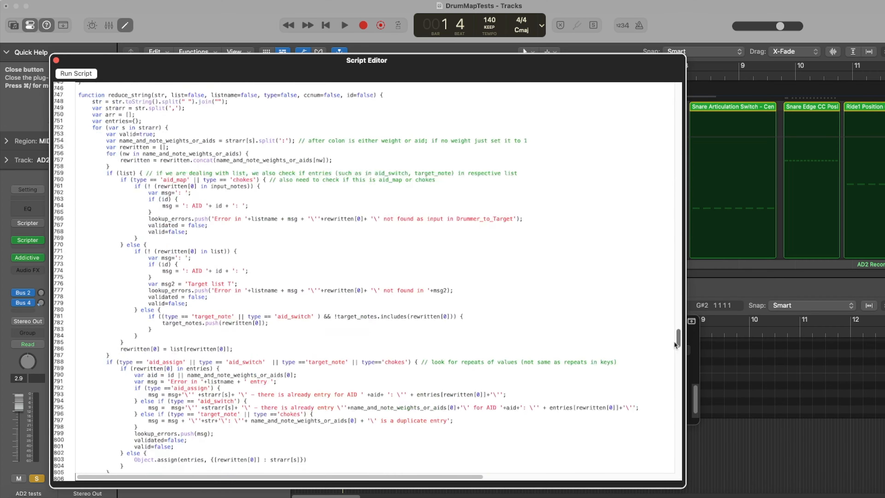
scroll(654, 116, "down", 5)
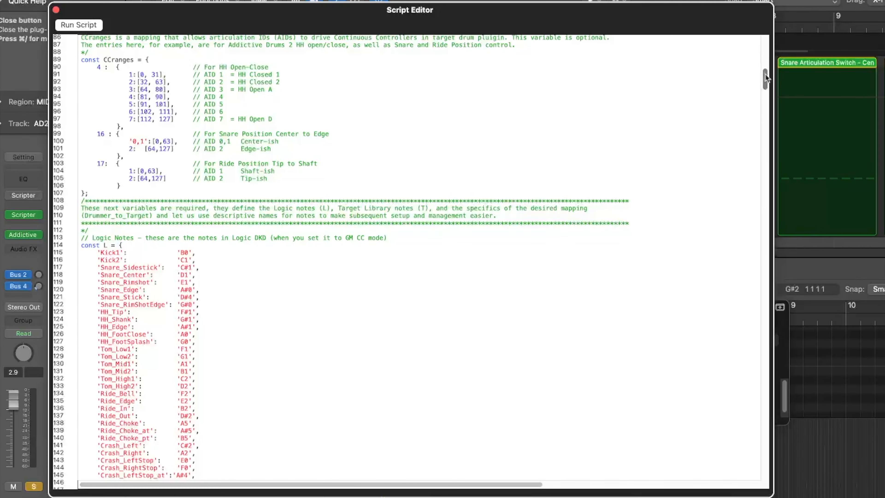
left_click_drag(678, 121, 662, 265)
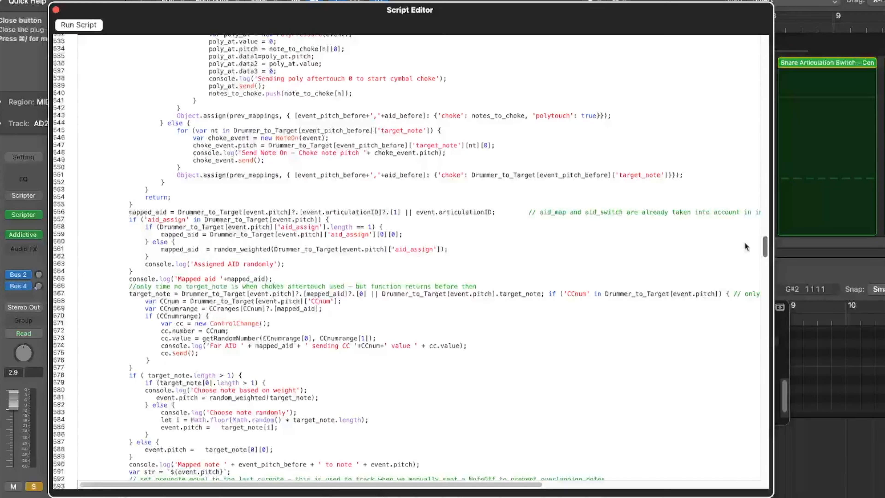
left_click_drag(746, 247, 727, 79)
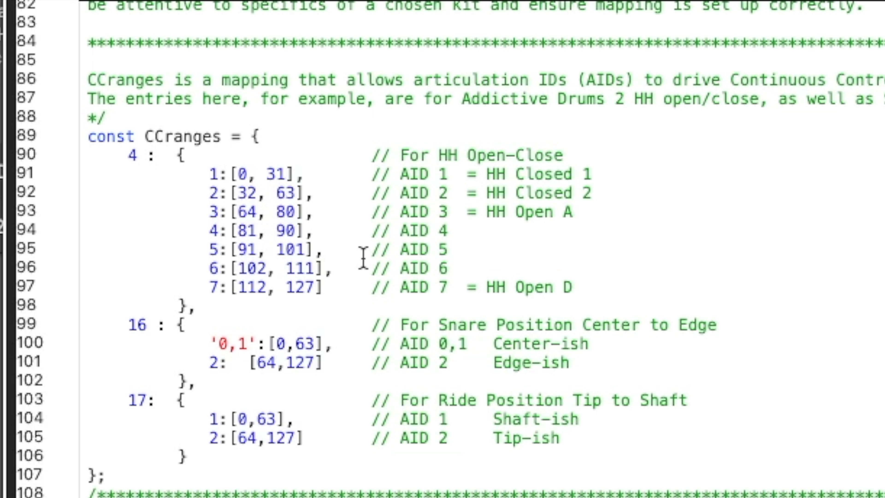
Highlight the CC numbers 4, 16 and 17 and the AID keys in the CCranges variable
double_click(133, 155)
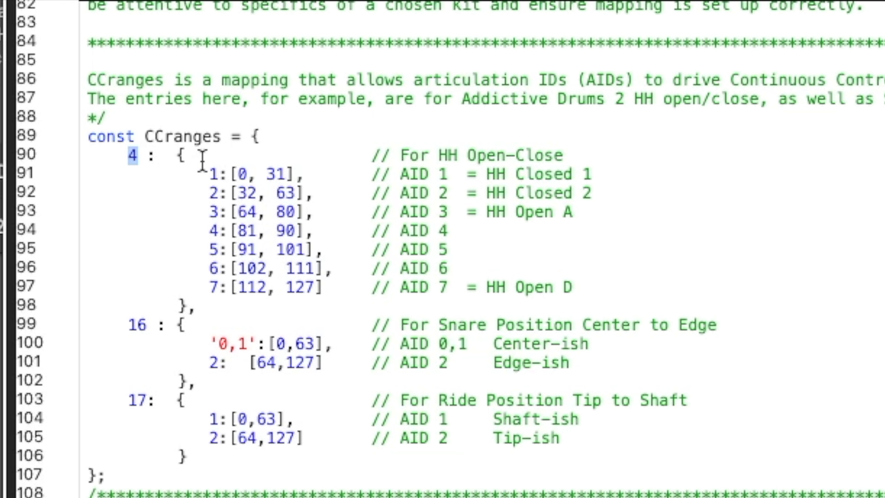
left_click(125, 172)
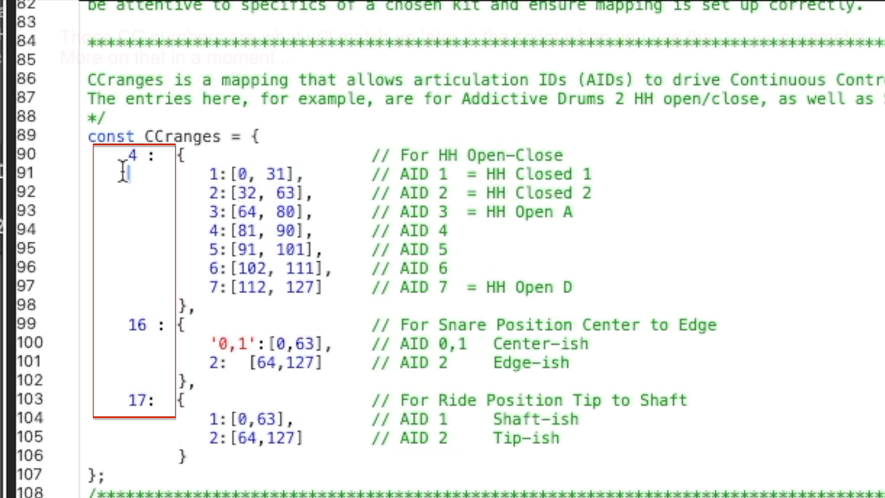
double_click(131, 154)
double_click(144, 324)
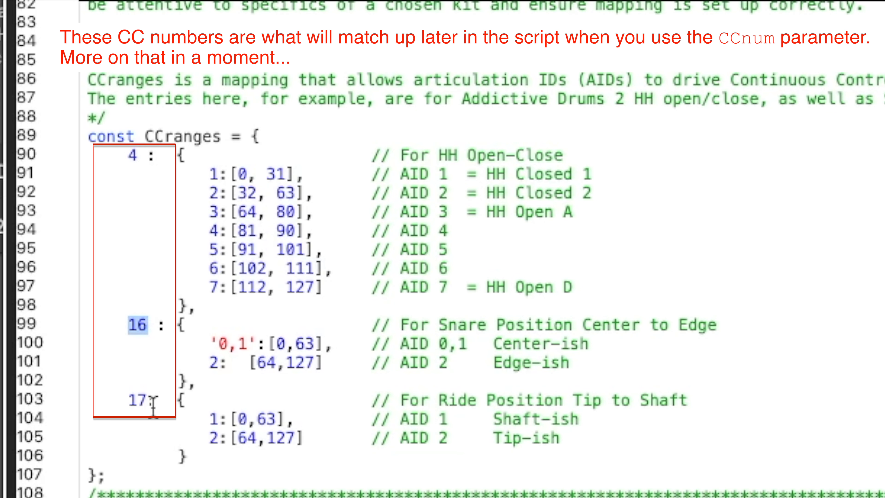
left_click(130, 400)
double_click(132, 401)
left_click(213, 456)
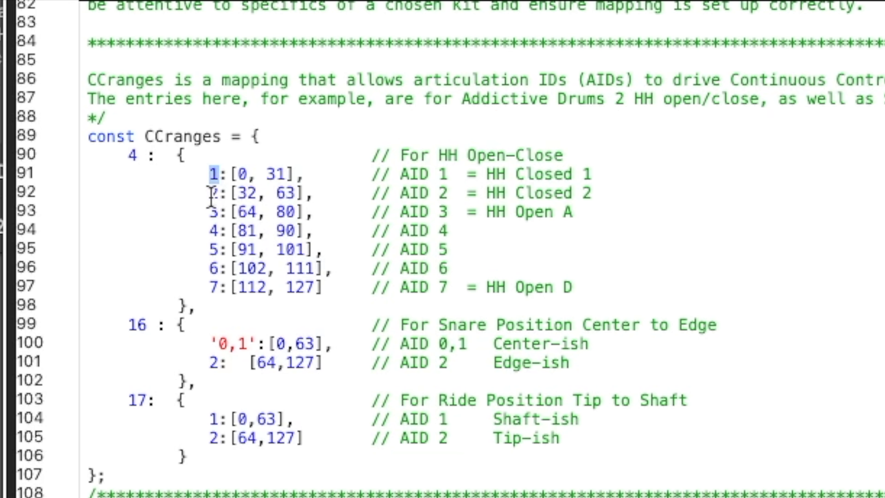
Highlight the articulation ID keys in the hi-hat, snare and ride entries of the CCranges variable
double_click(214, 230)
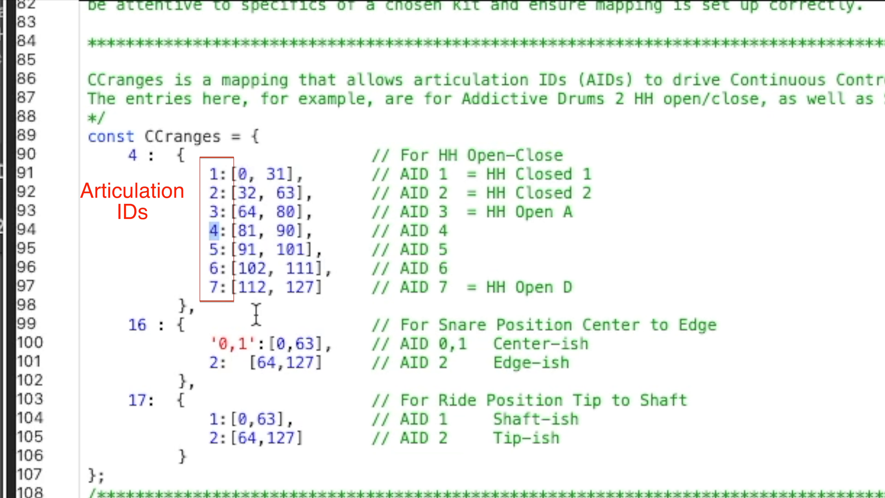
mouse_move(209, 344)
left_mouse_down()
mouse_move(247, 344)
mouse_move(226, 356)
left_mouse_up()
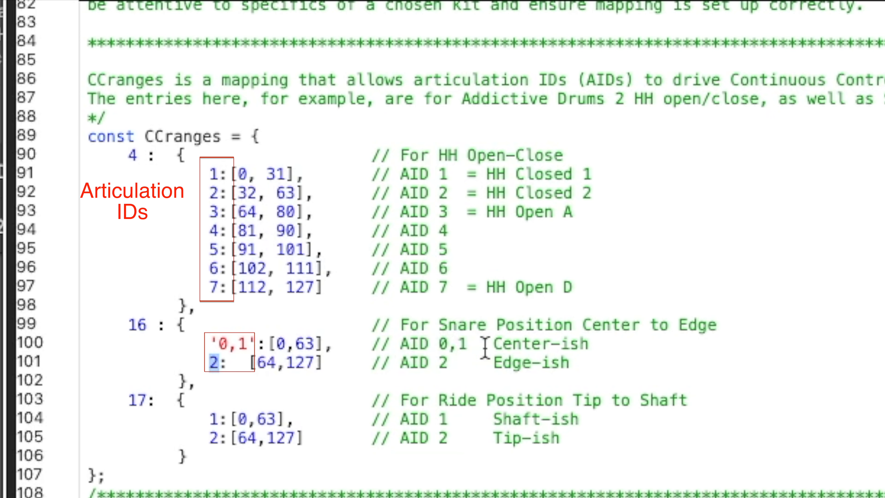
left_click(234, 362)
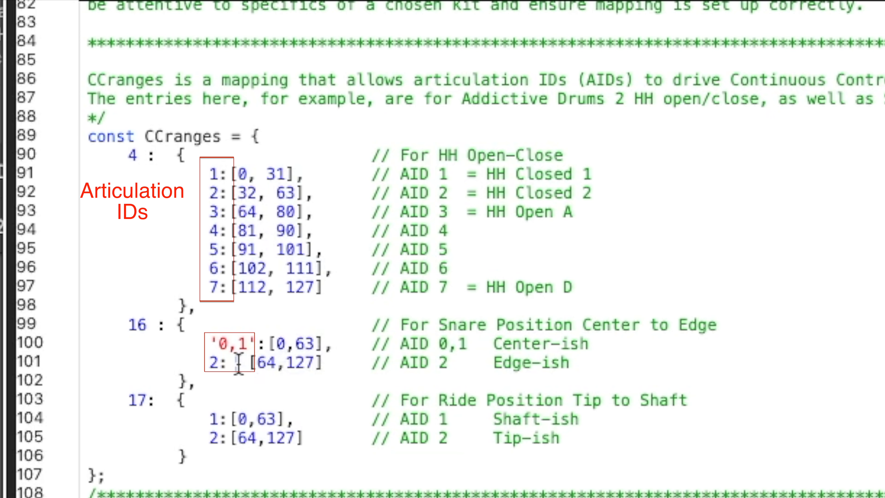
left_click(311, 436)
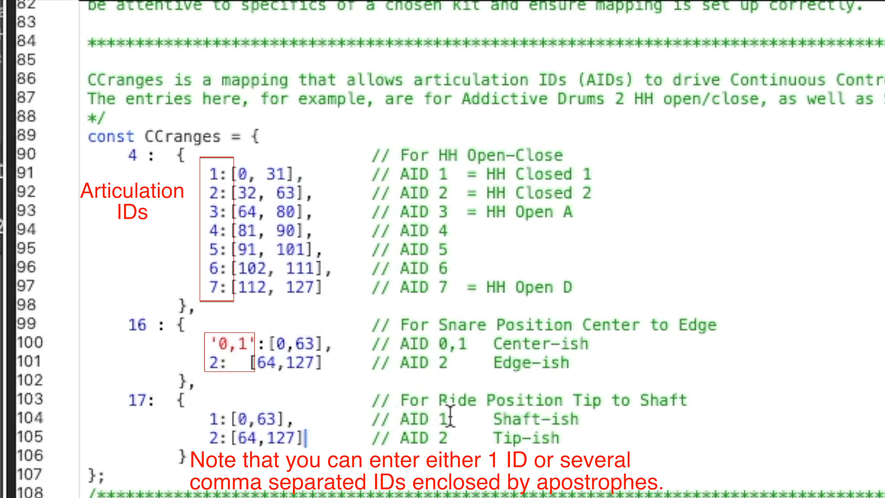
double_click(214, 419)
left_click(210, 436)
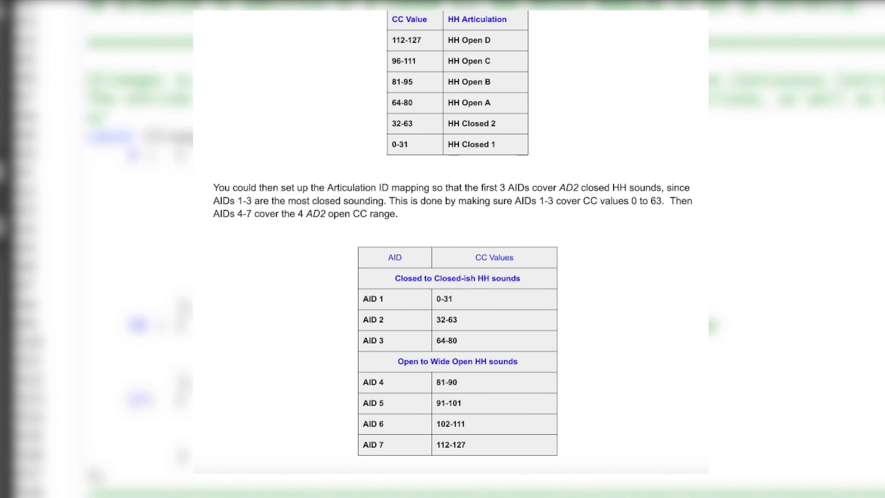
Highlight the hi-hat articulation comments and the snare entries' CC value ranges in CCranges
scroll(569, 348, "down", 1)
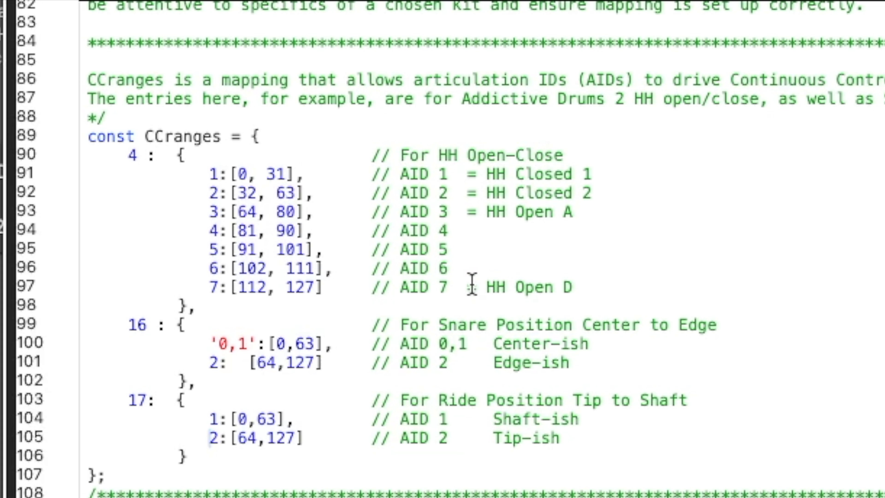
left_click_drag(476, 287, 585, 284)
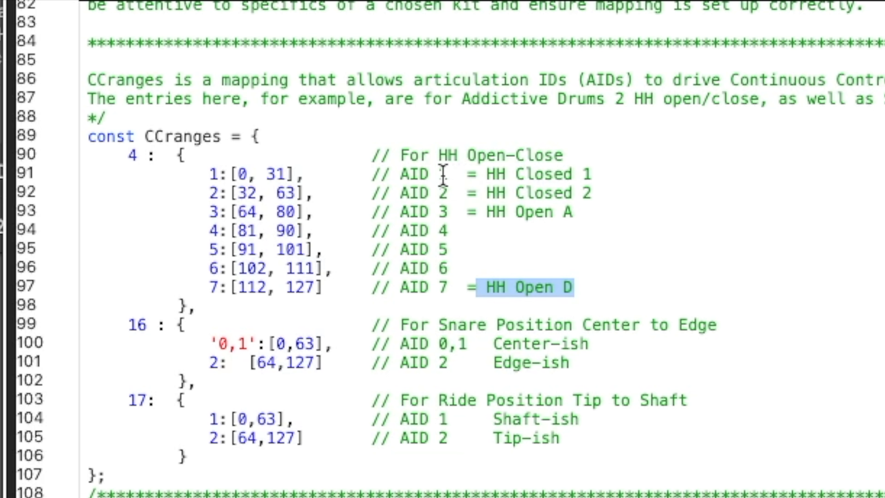
left_click_drag(467, 231, 511, 264)
left_click(511, 264)
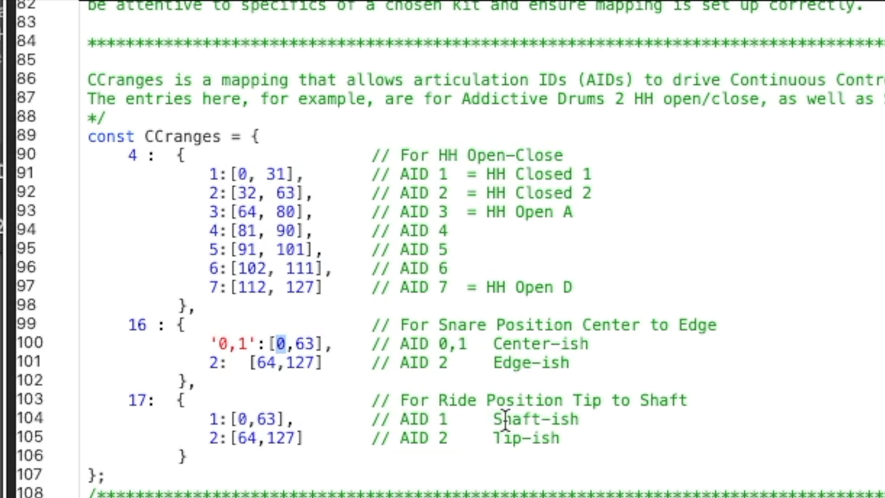
left_click_drag(258, 362, 315, 361)
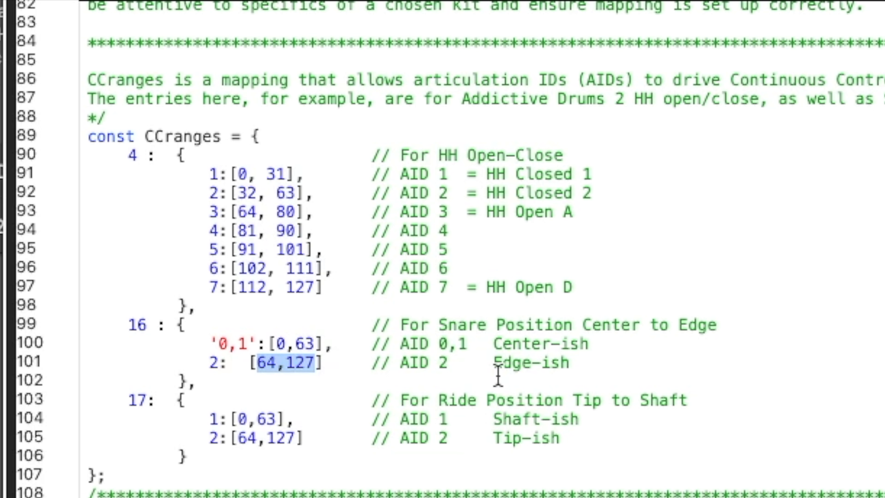
left_click(332, 375)
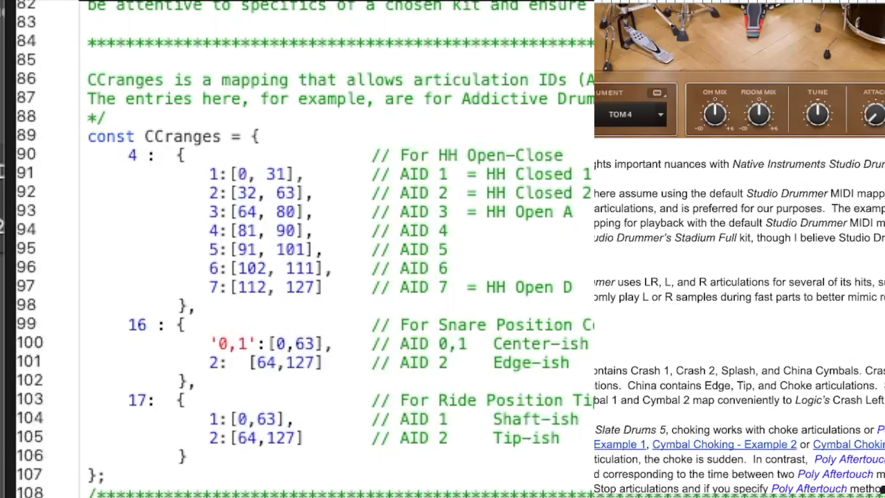
Scroll to the Logic Notes constant L and highlight its articulation names and their note values
scroll(806, 58, "down", 20)
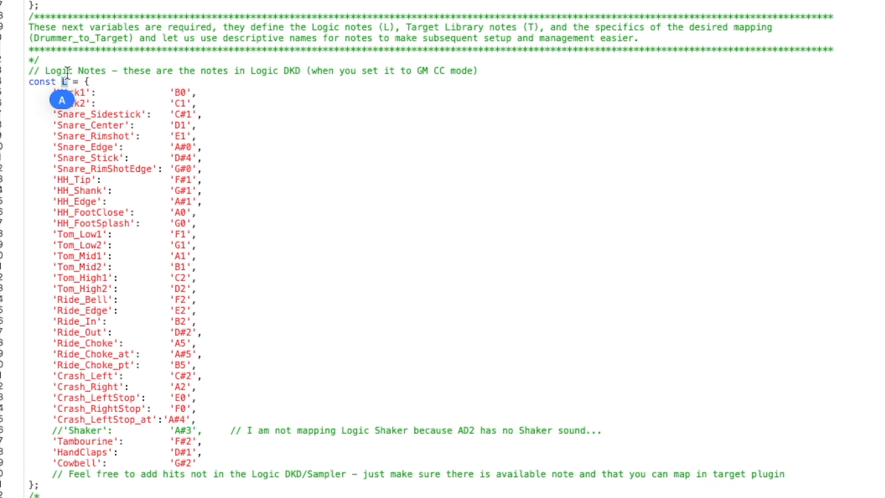
left_click(96, 190)
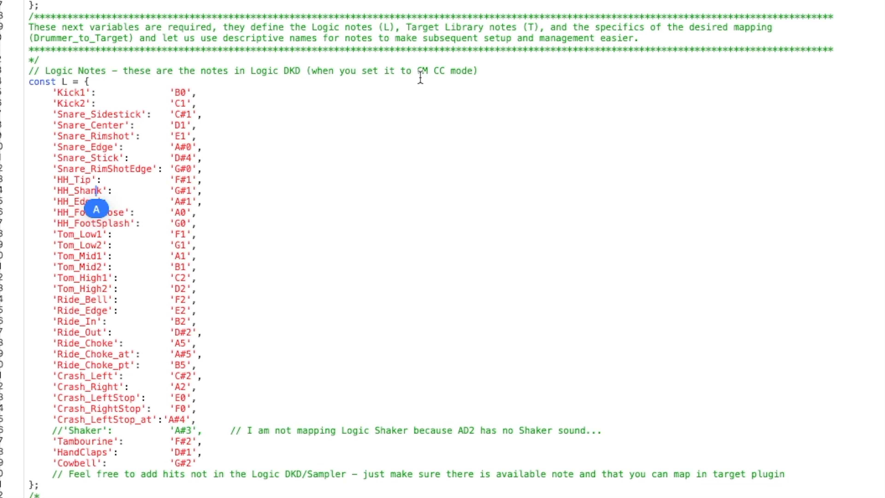
left_click(57, 147)
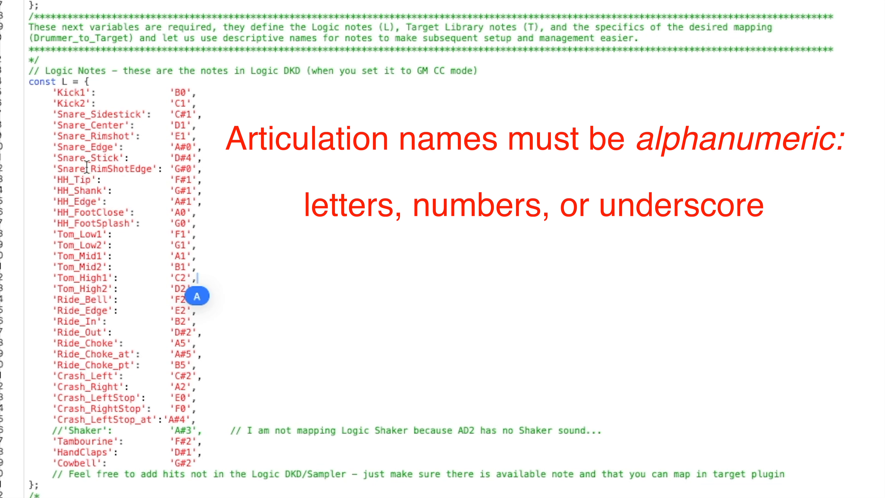
left_click_drag(170, 92, 189, 92)
left_click(190, 162)
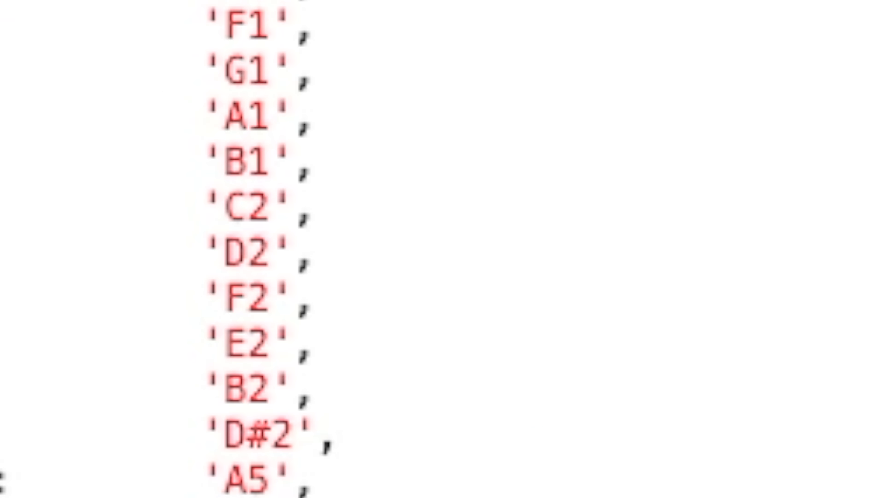
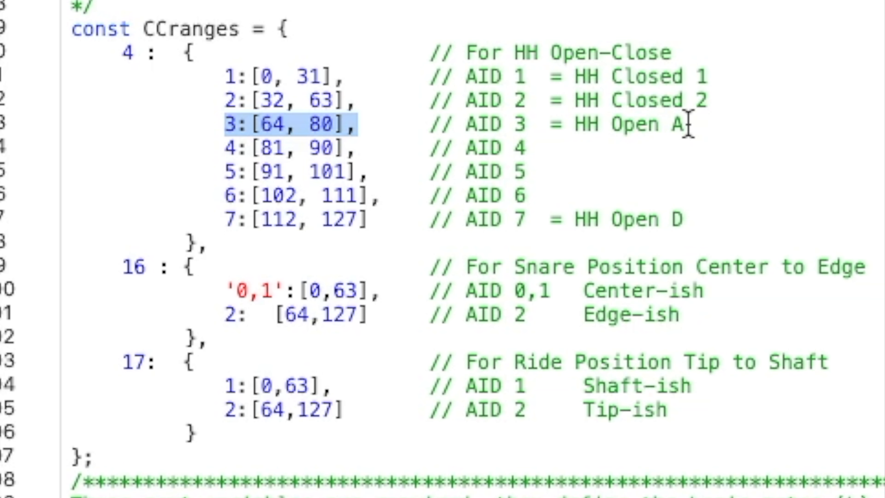
Highlight the AID keys 1 and 2 of the hi-hat entry in the CCranges variable
left_click(226, 80)
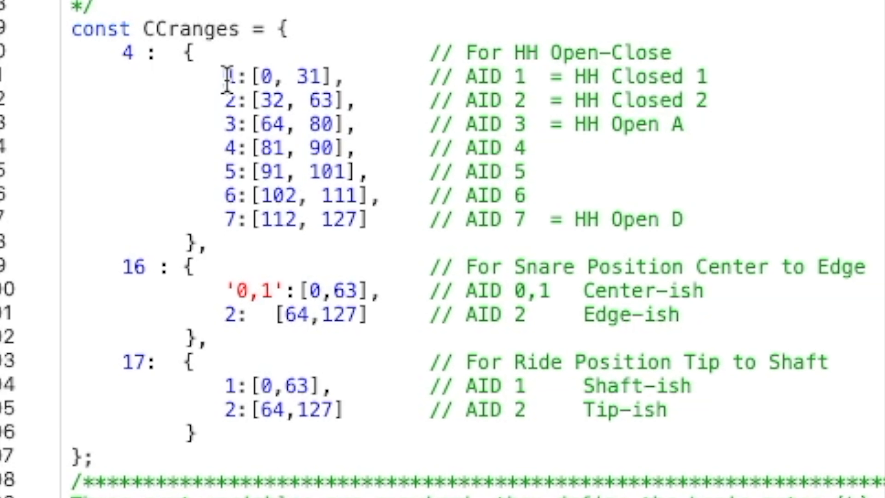
double_click(228, 77)
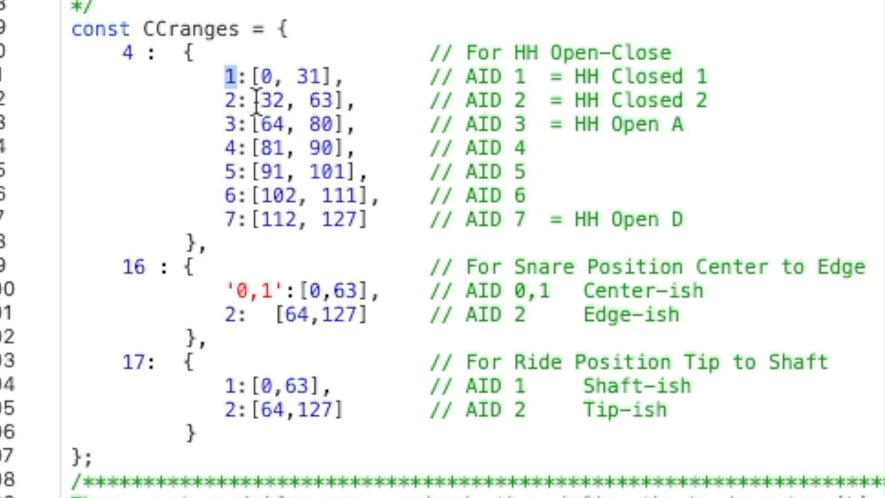
left_click(265, 99)
left_click_drag(228, 81, 242, 114)
left_click(240, 145)
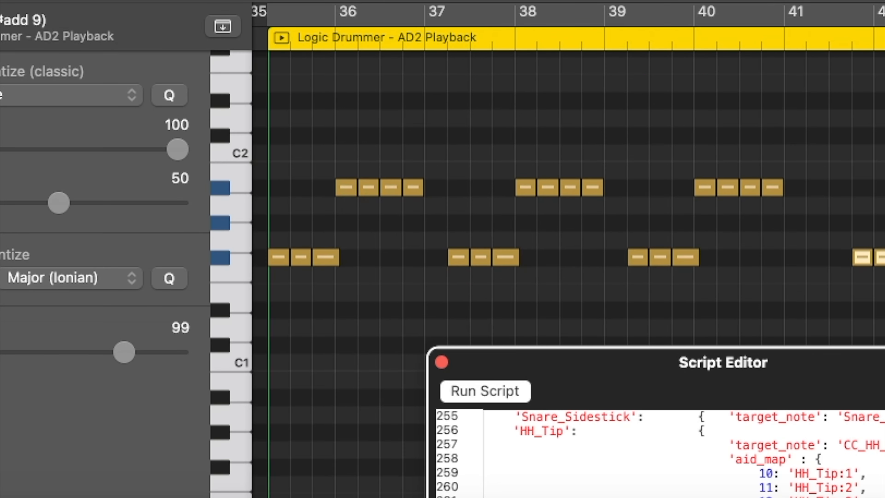
Play the Drummer region from around bar 41 while watching the hi-hat CC mapping monitor in Addictive Drums 2
left_click_drag(884, 365, 776, 497)
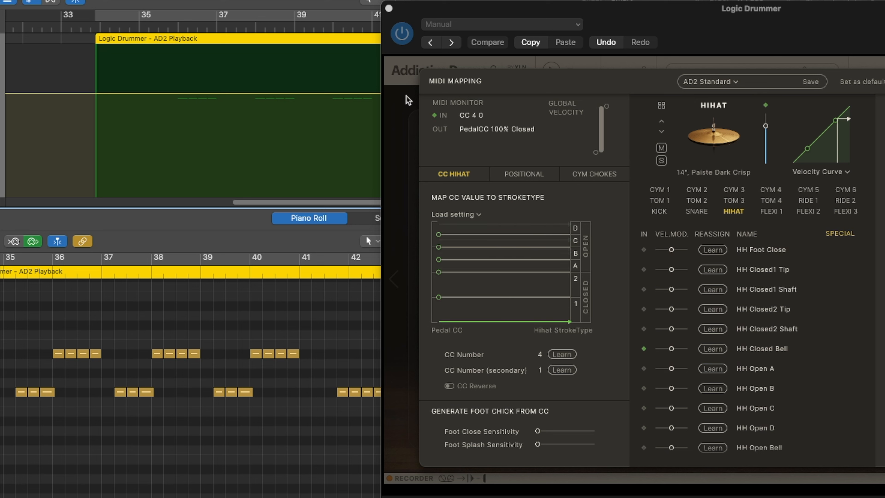
key("space")
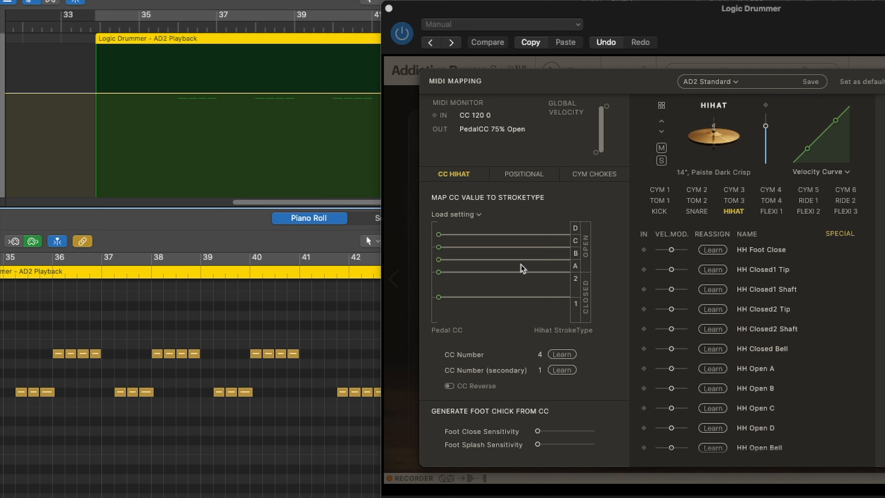
left_click(324, 275)
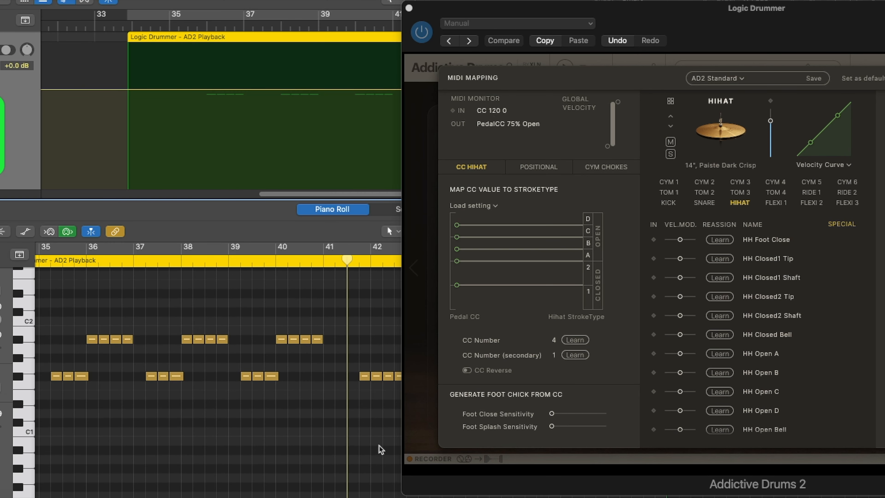
scroll(89, 335, "right", 10)
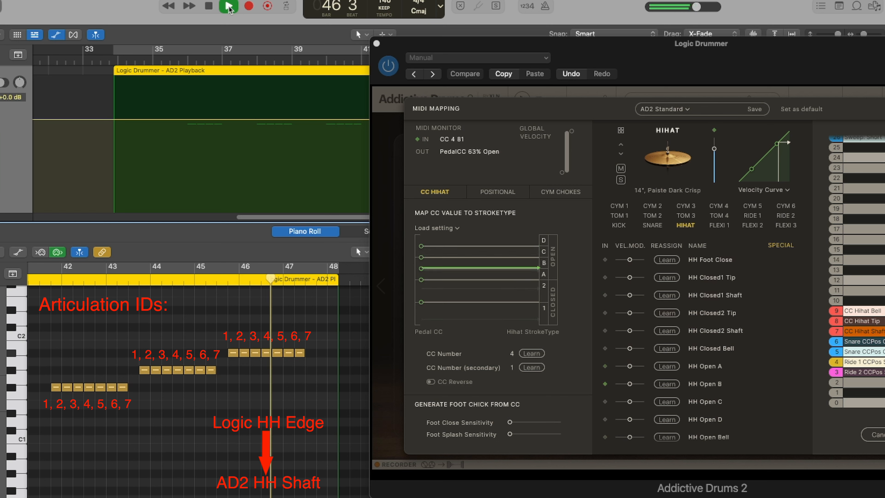
left_click(229, 6)
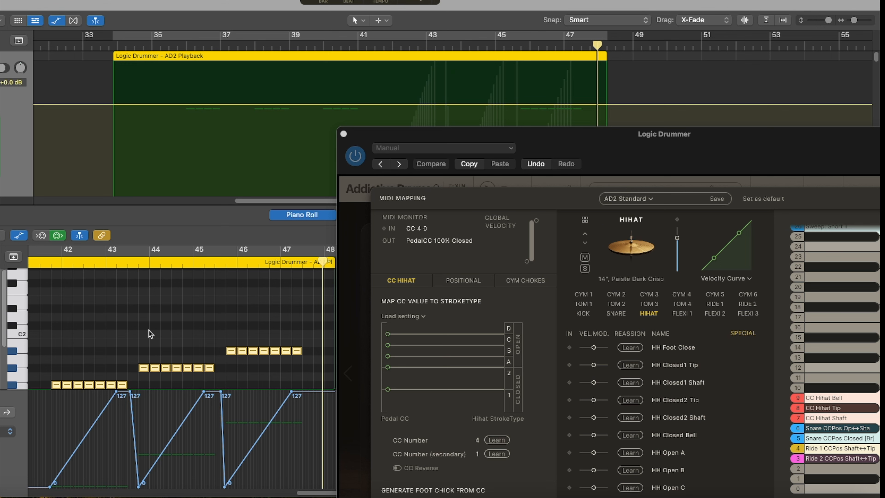
Select the hi-hat notes and inspect their Foot Control CC events in the Event List before closing it
left_click_drag(301, 306, 50, 383)
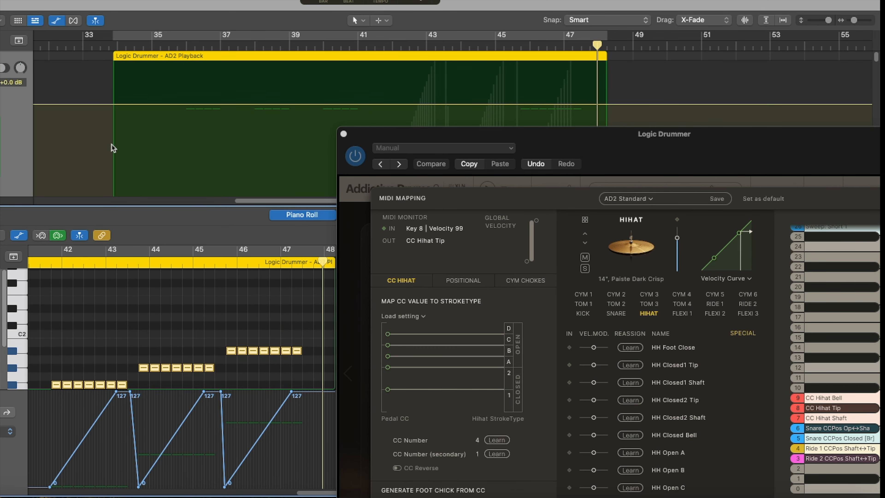
left_click(133, 0)
left_click(157, 160)
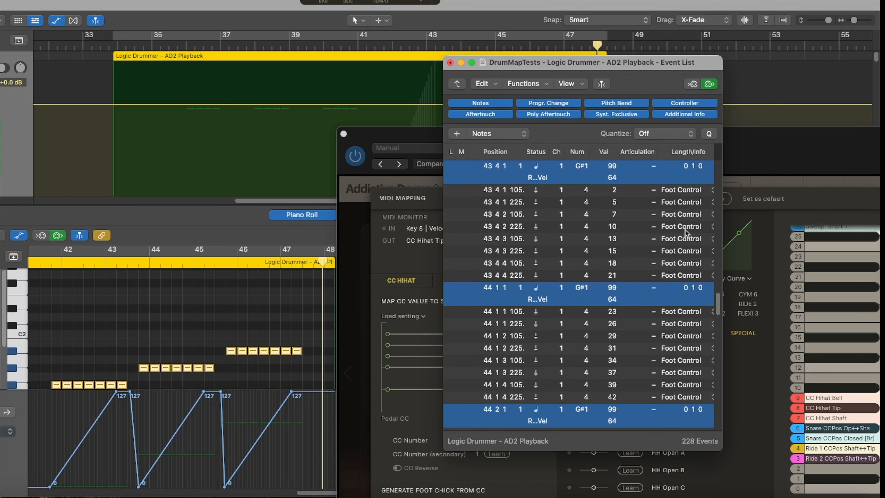
left_click(450, 62)
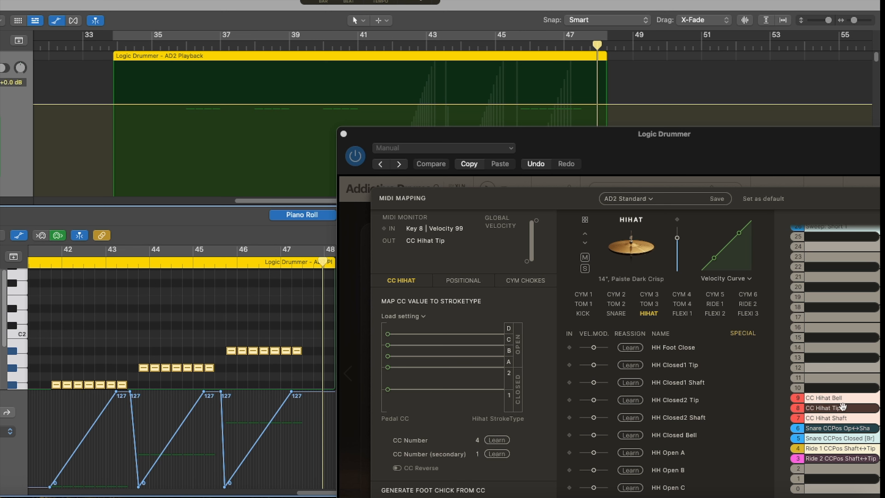
left_click(31, 263)
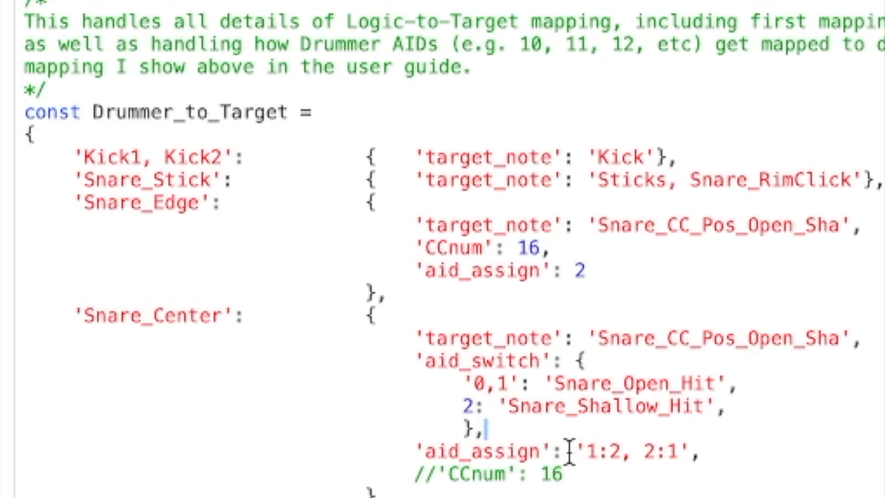
Highlight the Snare_Center aid_assign key and the individual AIDs in its '1:2, 2:1' mapping
left_click_drag(416, 451, 519, 453)
left_click(587, 452)
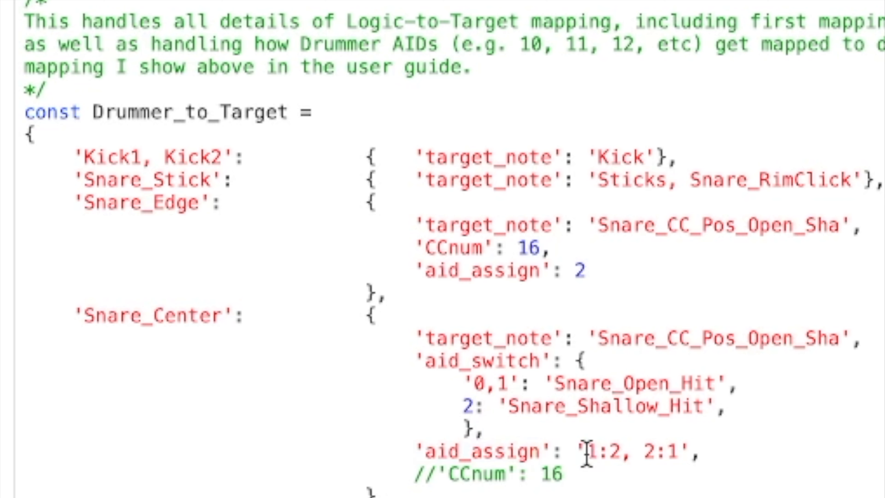
left_click_drag(577, 450, 690, 451)
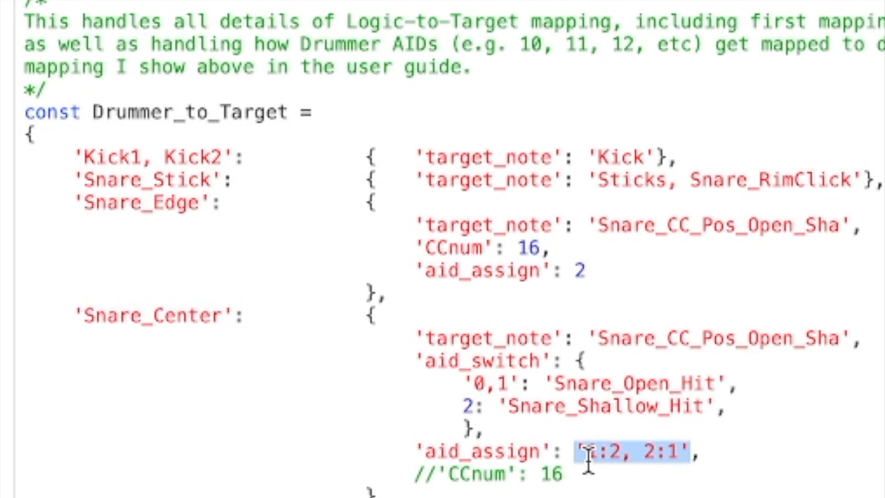
left_click(592, 454)
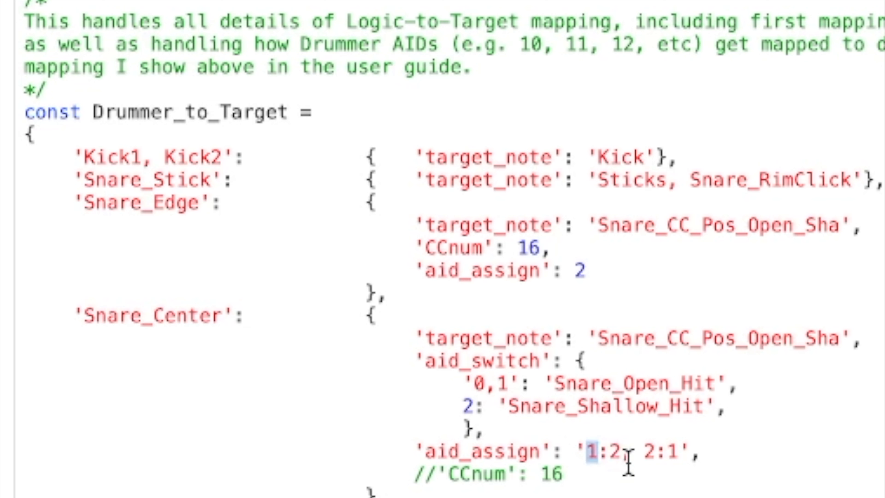
left_click(639, 453)
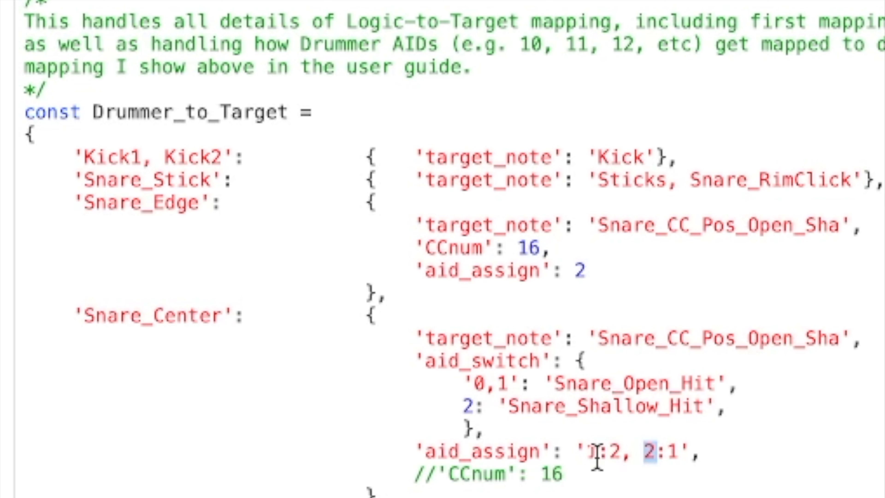
left_click(614, 453)
Shorten the Snare_Center aid_assign value to '1, 2' and undo the edit
scroll(643, 453, "down", 15)
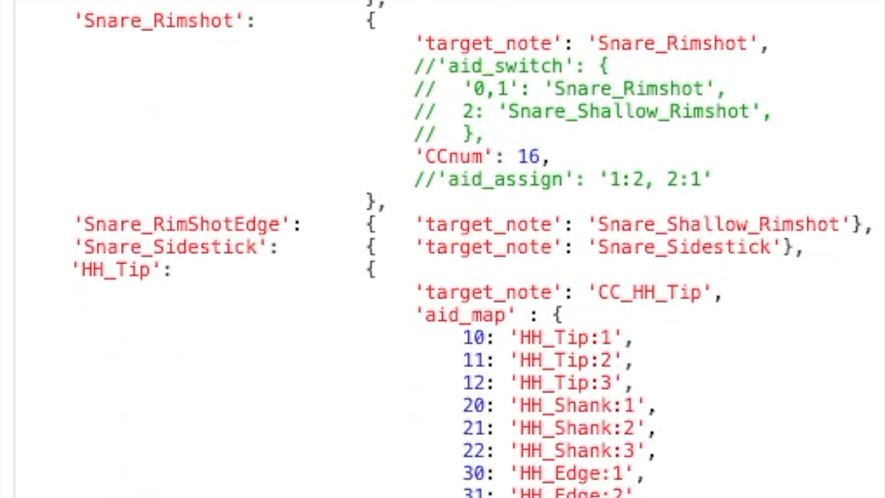
scroll(643, 453, "down", 10)
scroll(642, 453, "down", 10)
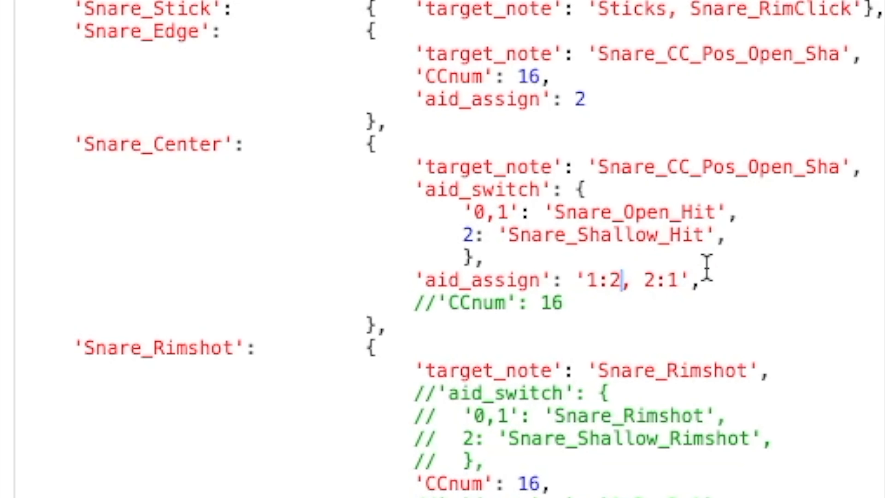
key("BackSpace")
key("BackSpace")
key("Right")
key("Right")
key("Right")
key("Right")
key("Right")
key("BackSpace")
key("BackSpace")
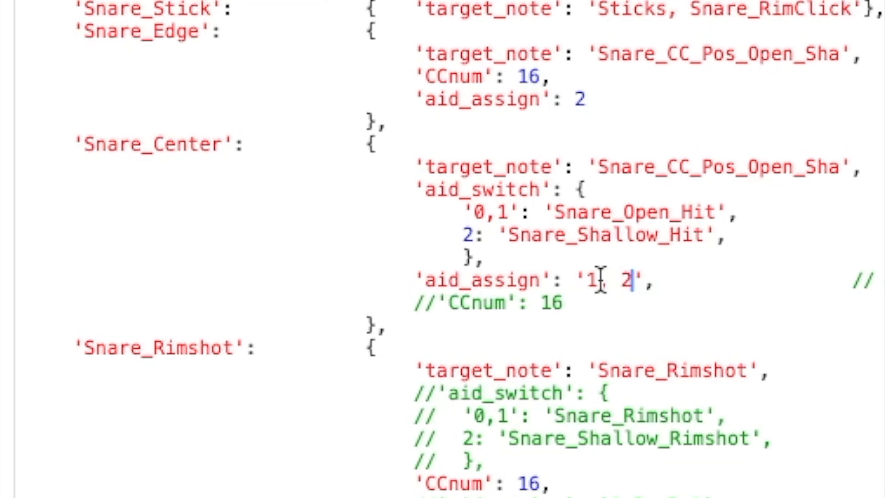
key("super+z")
key("super+z")
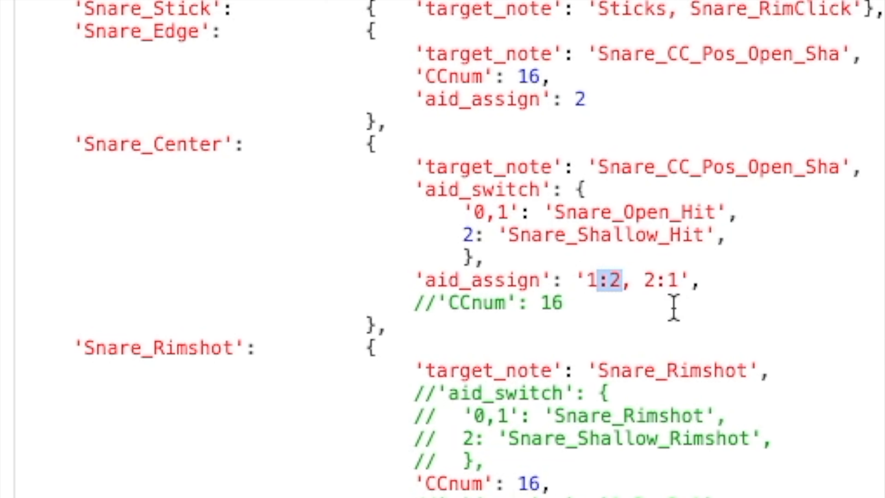
Highlight the source AID 1 in the Snare_Center aid_assign mapping
left_click(689, 282)
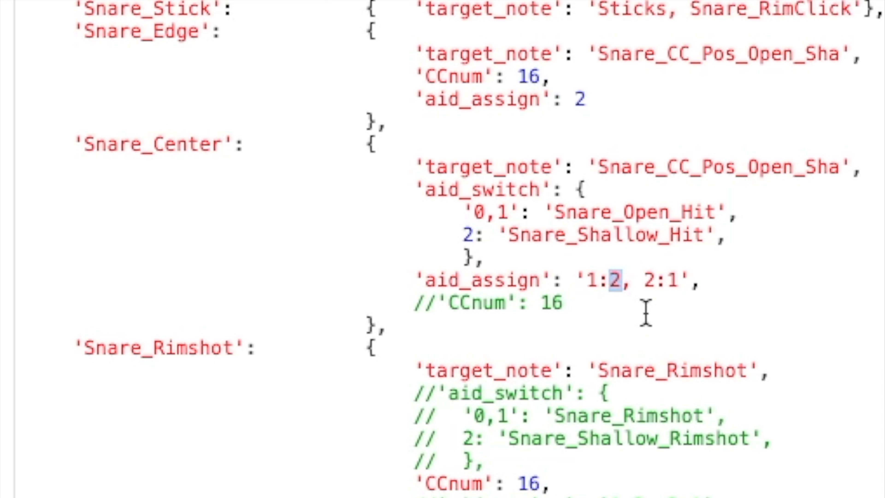
left_click(651, 283)
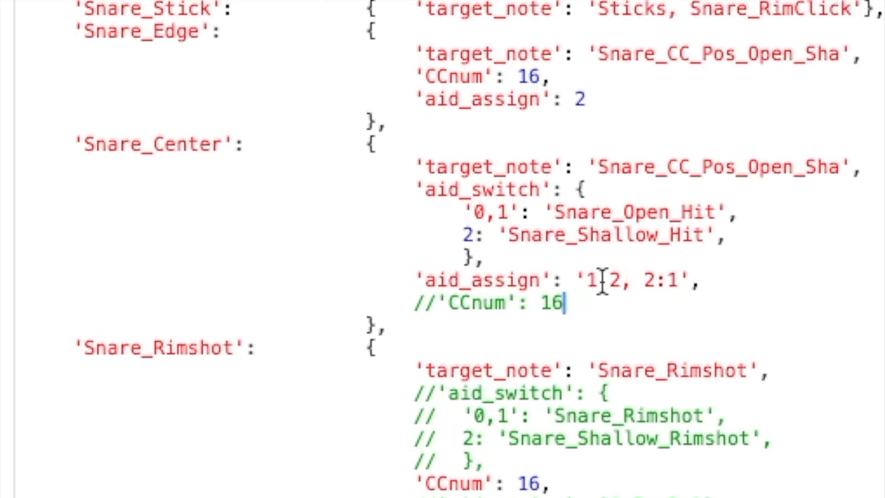
double_click(592, 279)
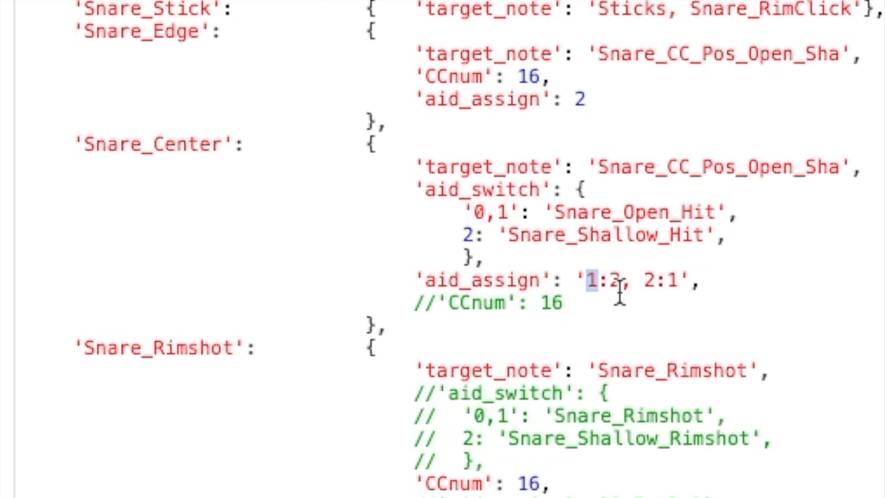
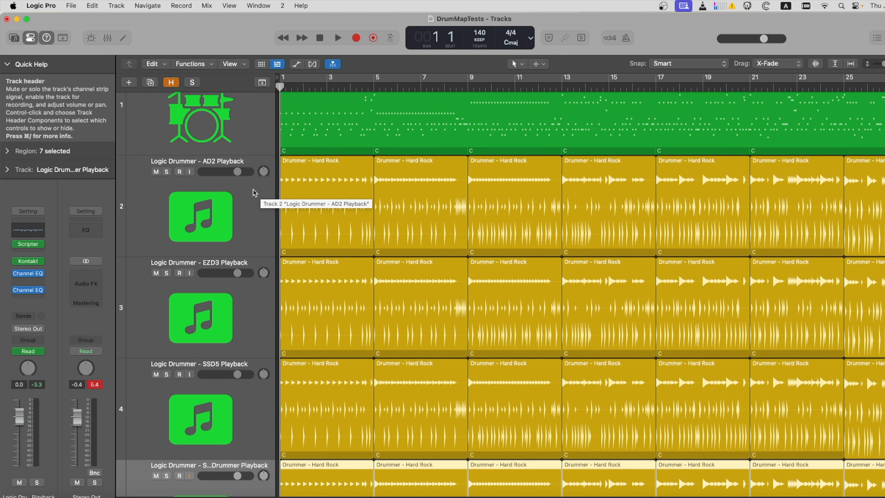
Solo the Logic Drummer AD2 Playback track and audition its drummer performance
left_click(166, 171)
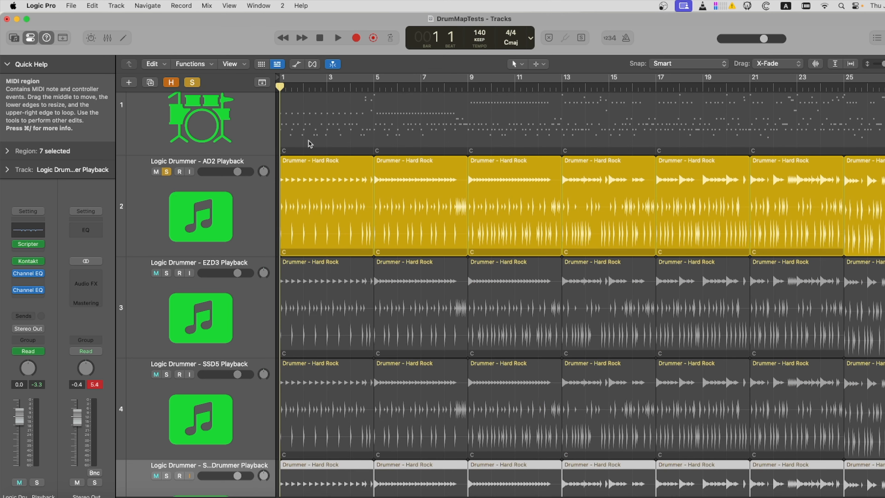
left_click(340, 41)
left_click(376, 75)
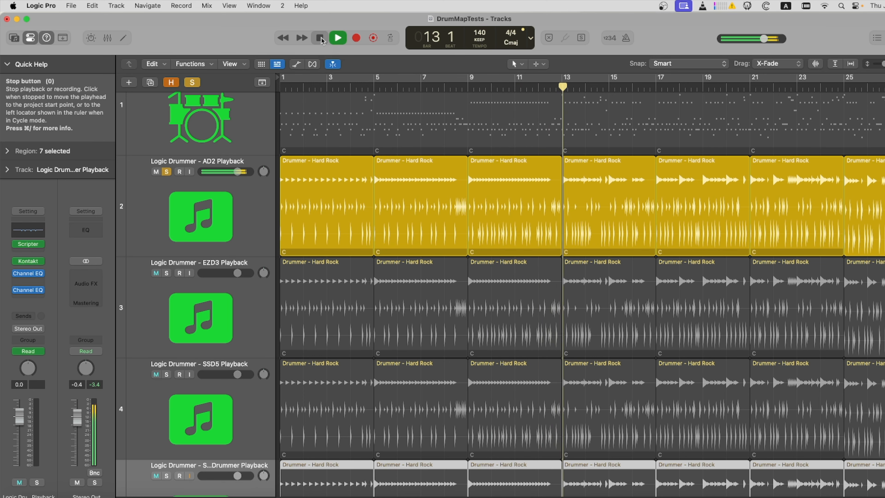
key("space")
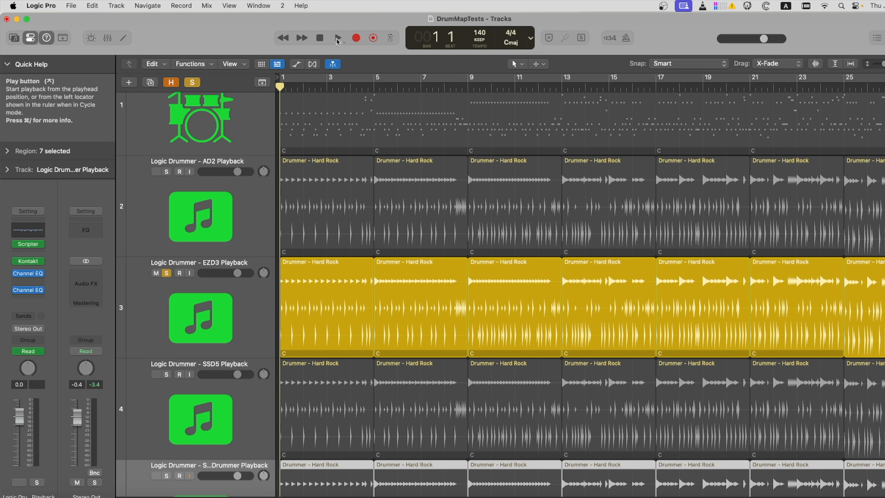
Audition the EZD3 and SSD5 Playback tracks in turn
left_click(338, 39)
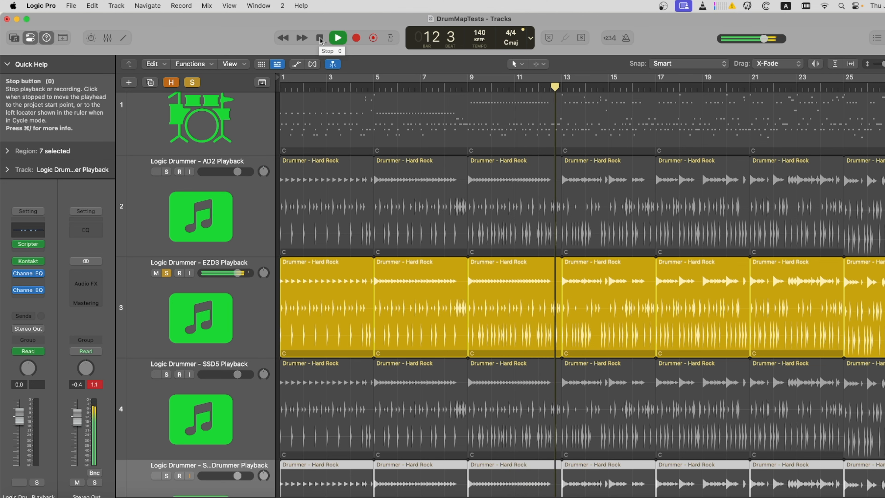
left_click(321, 40)
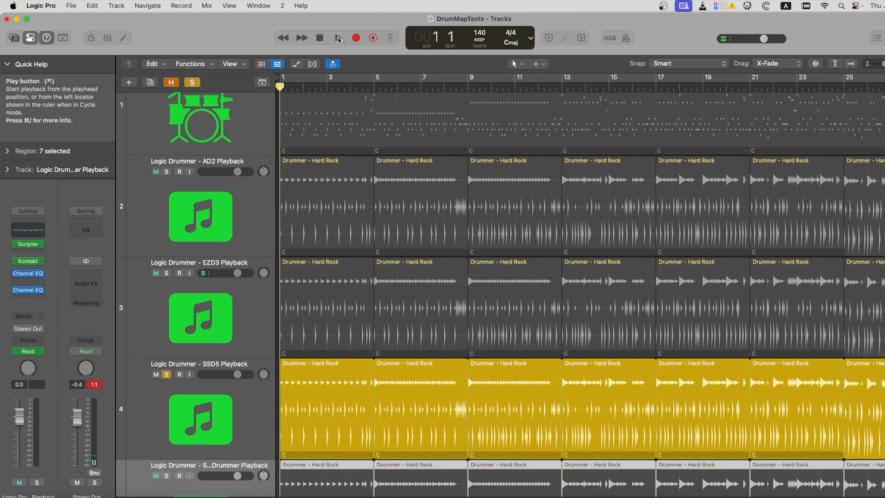
left_click(338, 38)
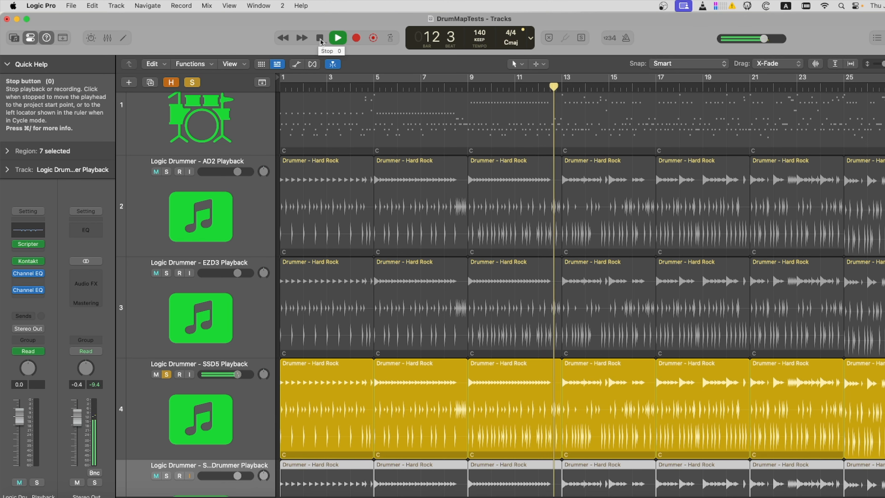
left_click(320, 41)
Solo the Studio Drummer Playback track instead of SSD5 and audition it
left_click(167, 476)
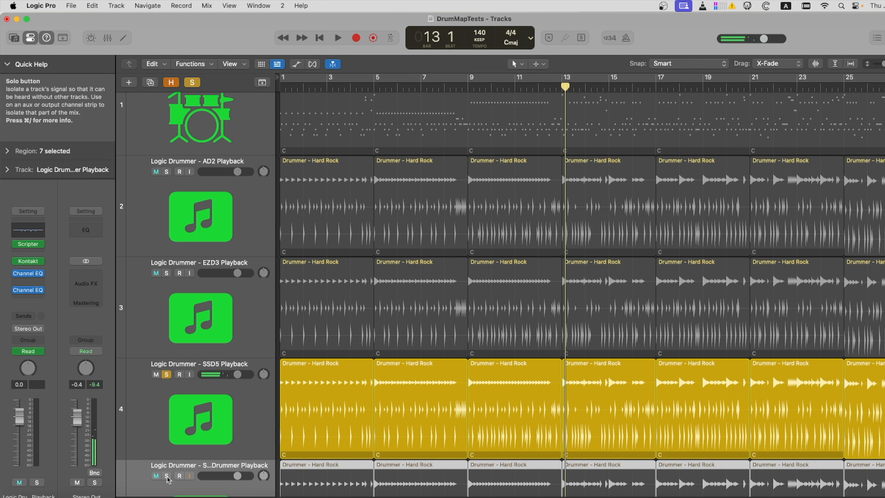
left_click(167, 375)
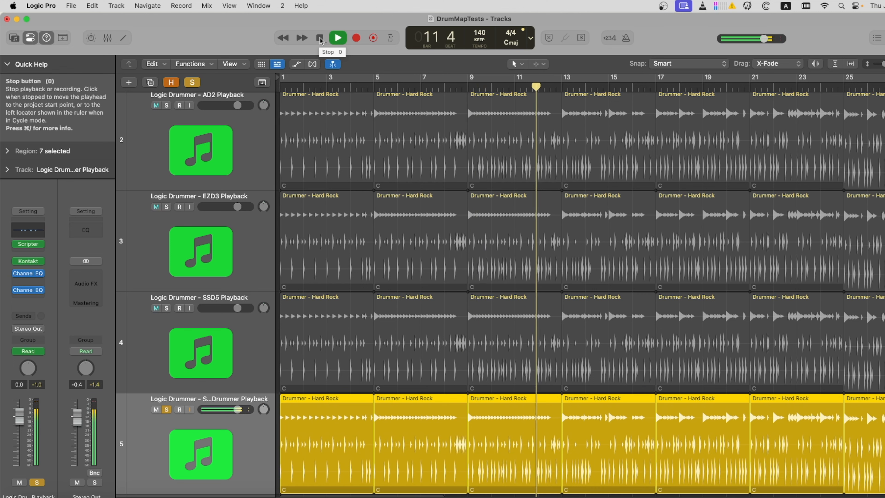
left_click(319, 39)
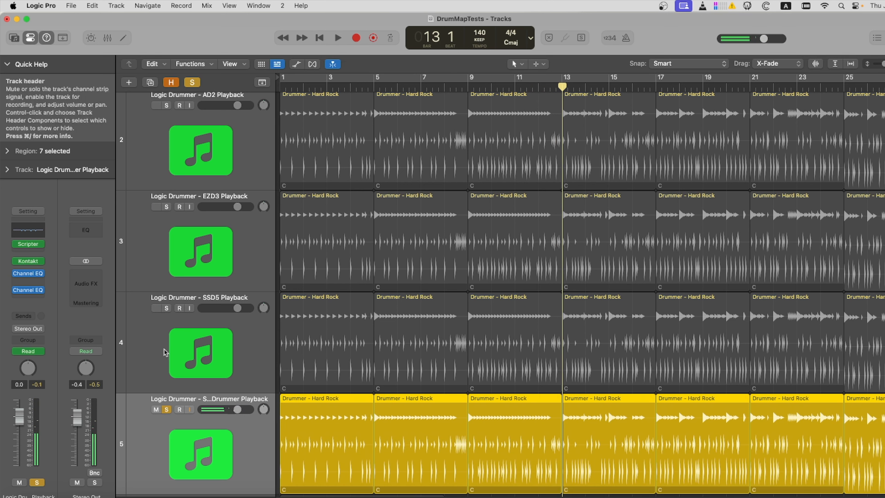
Open the track's Scripter script in the Script Editor, scroll through its mapping, and close the editor
left_click(28, 243)
left_click(492, 292)
left_click_drag(523, 370, 520, 390)
scroll(520, 390, "down", 15)
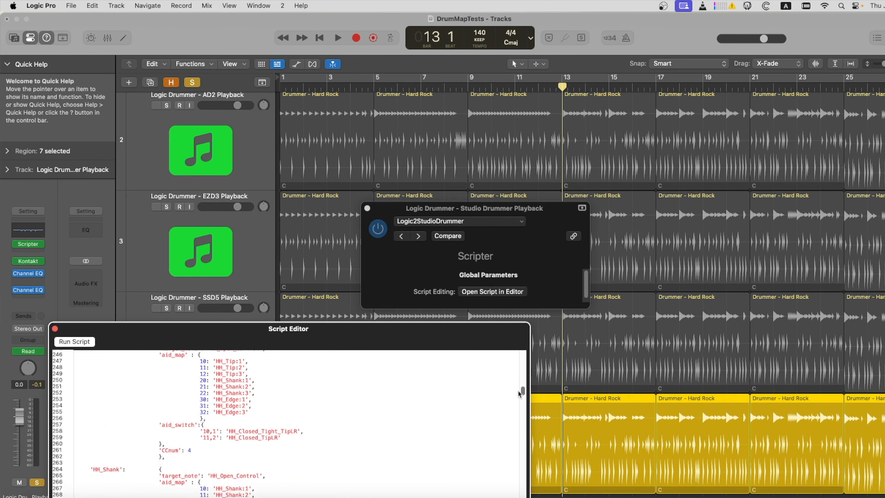
left_click(55, 329)
Audition the Latin Percussion track's Percussionist performance
left_click(263, 174)
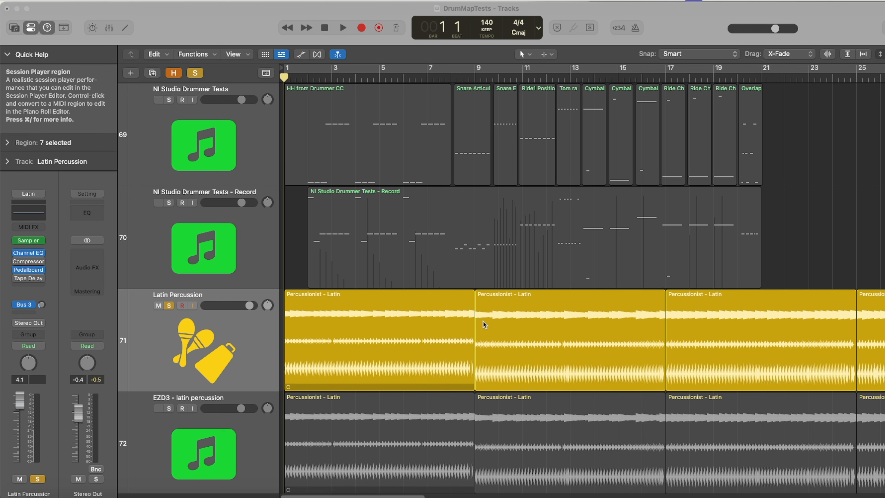
left_click(344, 29)
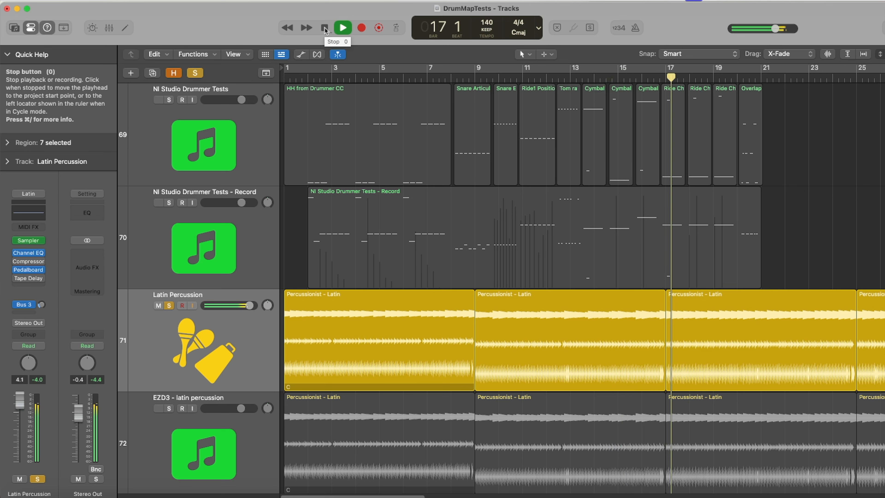
right_click(325, 29)
left_click(151, 322)
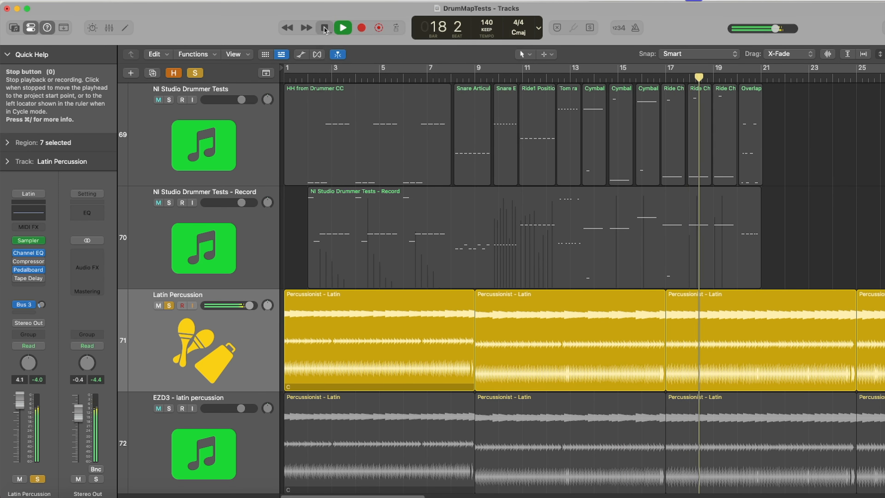
key("space")
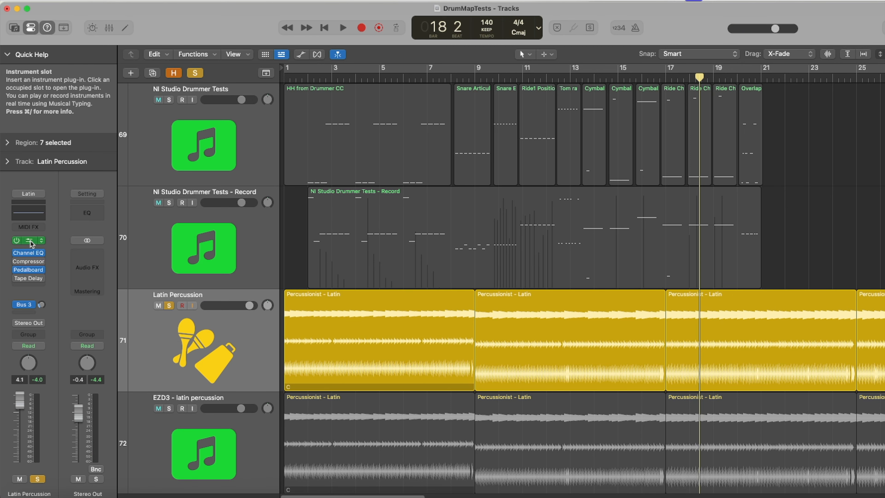
Open the Latin Percussion Sampler and examine the Enable by Articulation values in its Mapping view
left_click(31, 240)
left_click_drag(648, 37, 523, 41)
left_click_drag(776, 243, 810, 244)
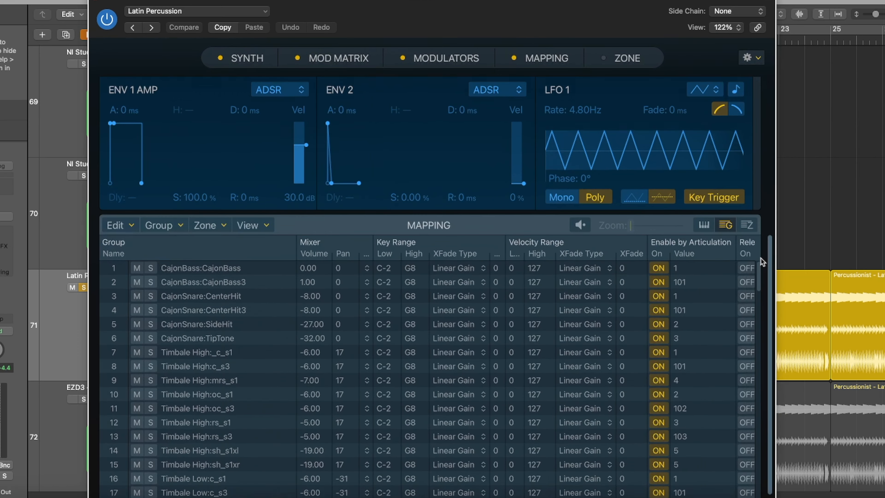
left_click_drag(791, 287, 791, 288)
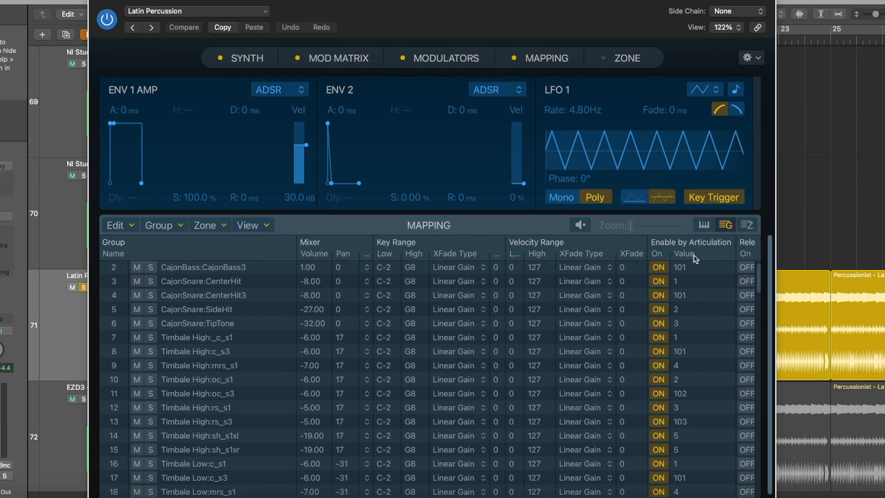
left_click_drag(755, 273, 735, 269)
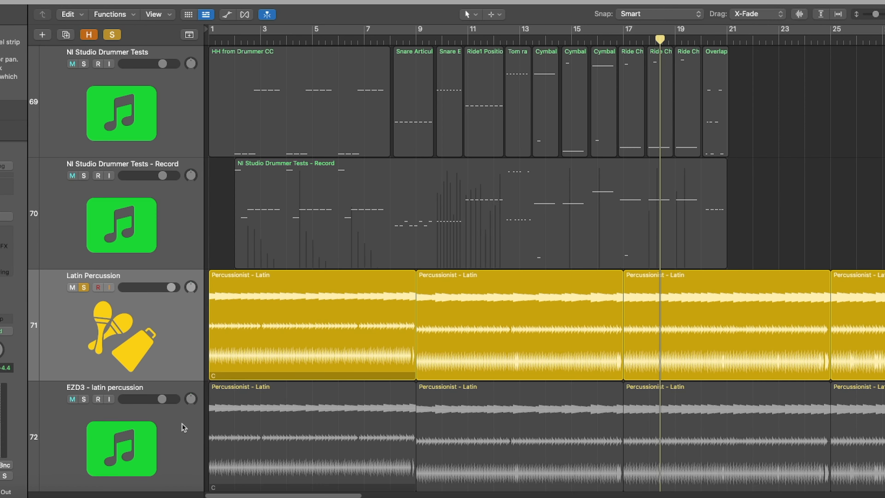
Open the EZD3 latin percussion track's Scripter script and read through its Logic notes, target notes and Drummer_to_Target mappings
left_click(184, 427)
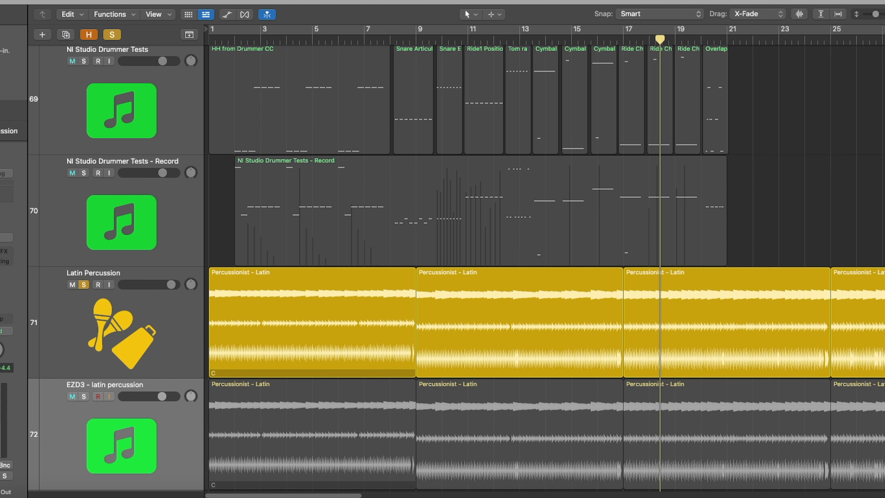
left_click(106, 436)
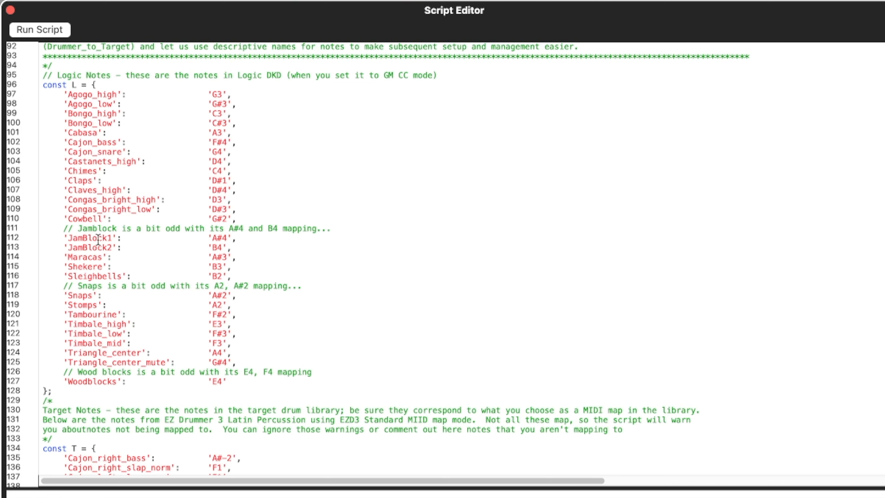
scroll(168, 287, "down", 9)
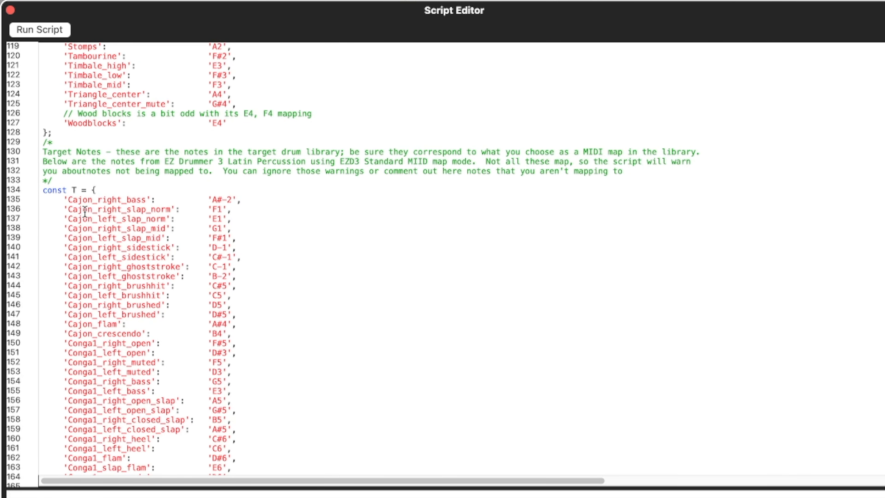
scroll(443, 261, "down", 20)
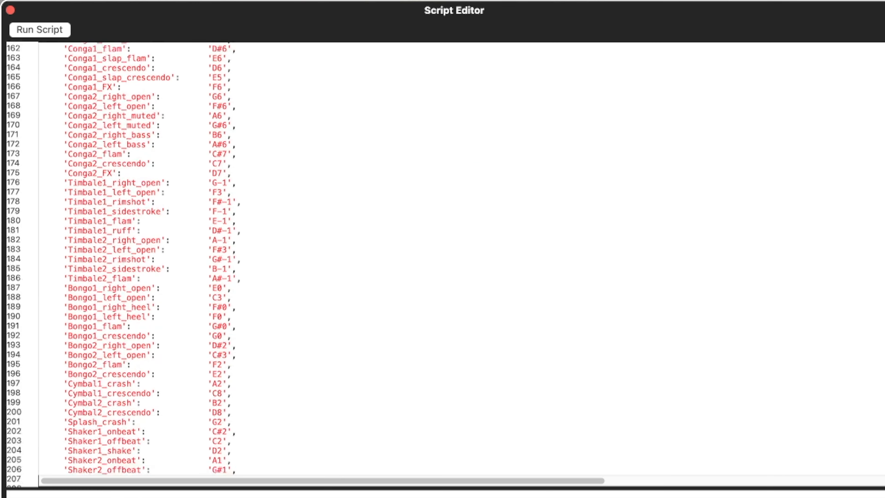
scroll(175, 226, "down", 7)
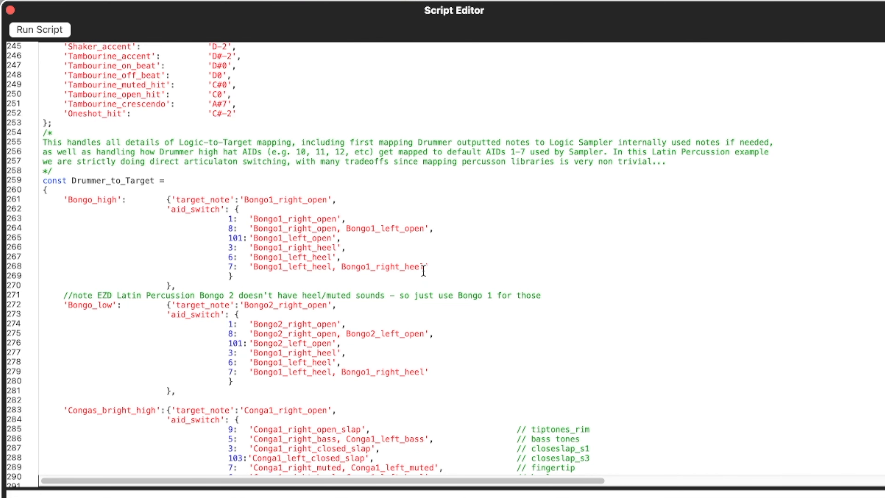
scroll(442, 265, "down", 15)
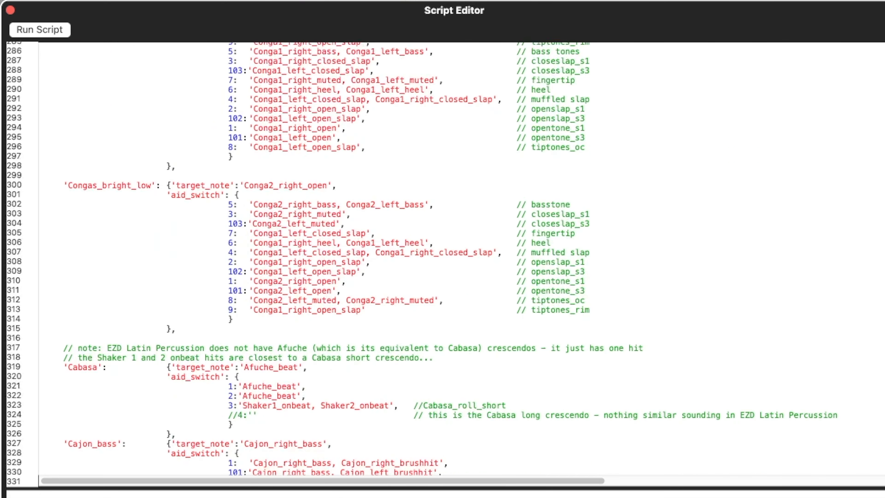
scroll(878, 174, "down", 20)
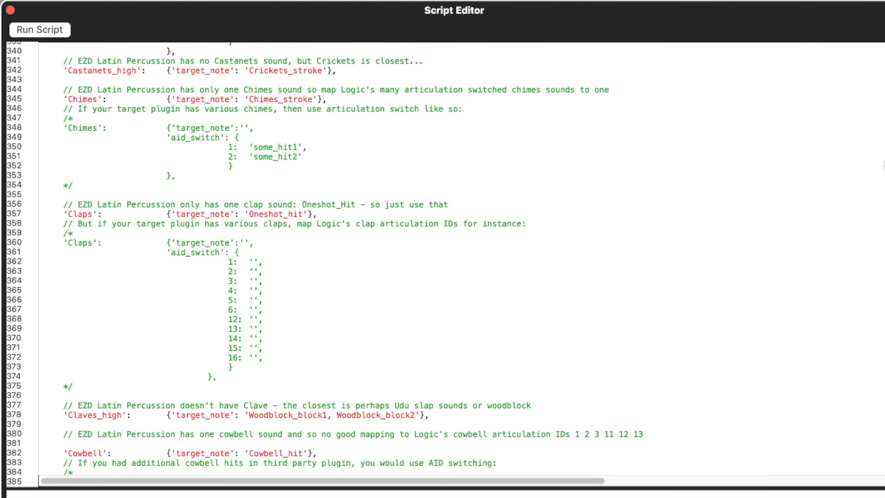
scroll(873, 168, "up", 20)
scroll(873, 145, "up", 20)
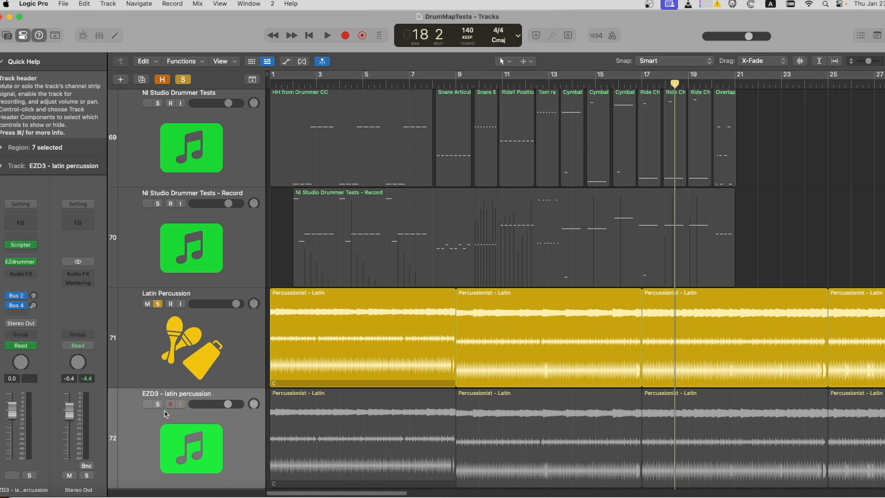
Solo the EZD3 latin percussion track and audition it
left_click(157, 403, "alt")
left_click(309, 36)
key("space")
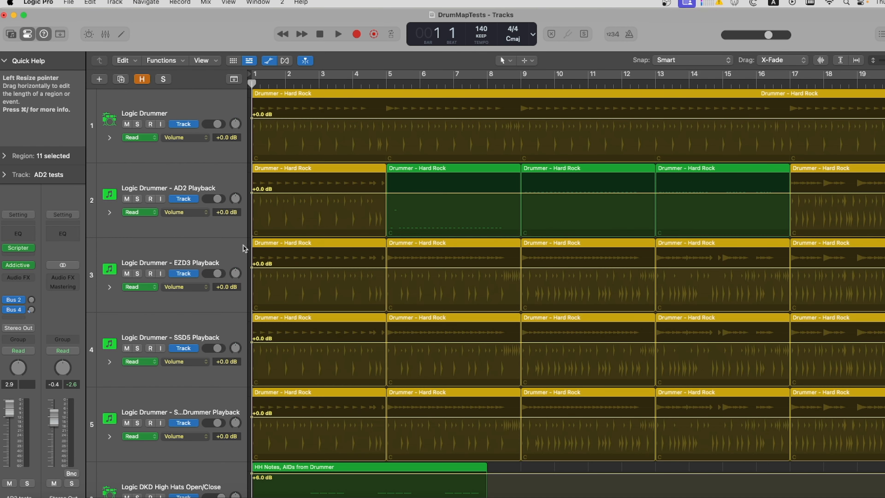
Scroll down to the test tracks and open the AD2 tests regions in the Piano Roll
left_click(224, 252)
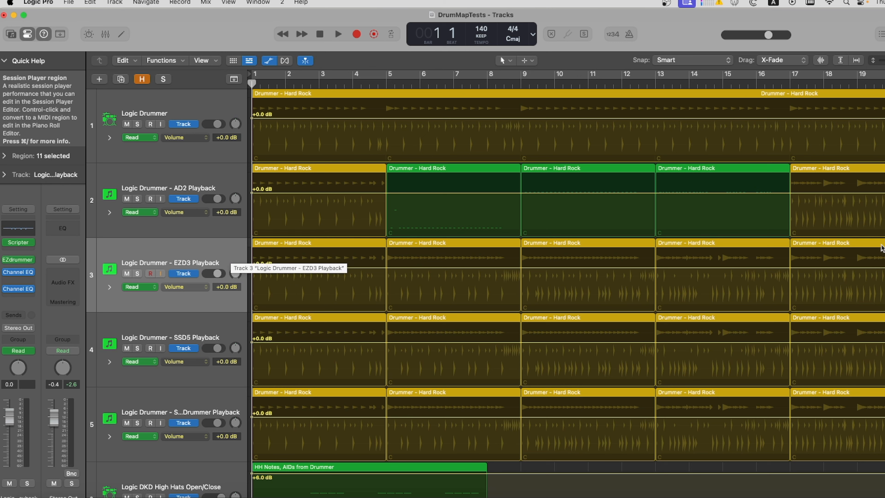
scroll(557, 279, "down", 3)
scroll(558, 279, "down", 10)
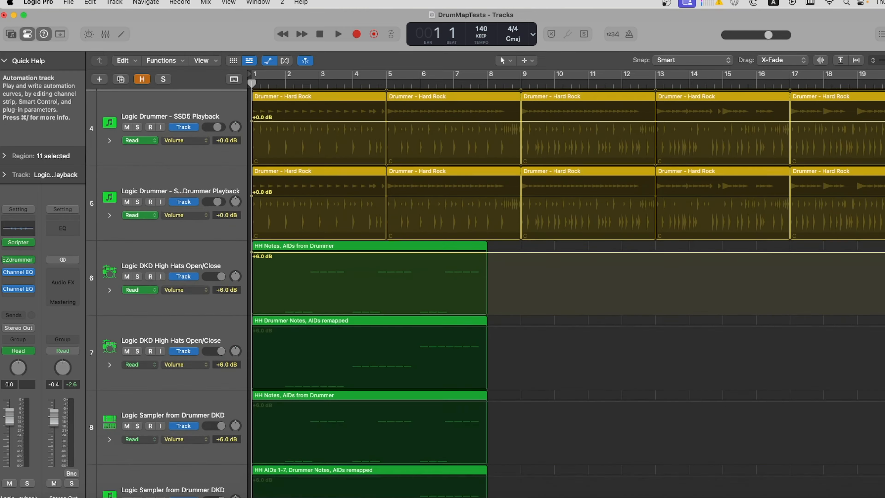
scroll(418, 244, "down", 5)
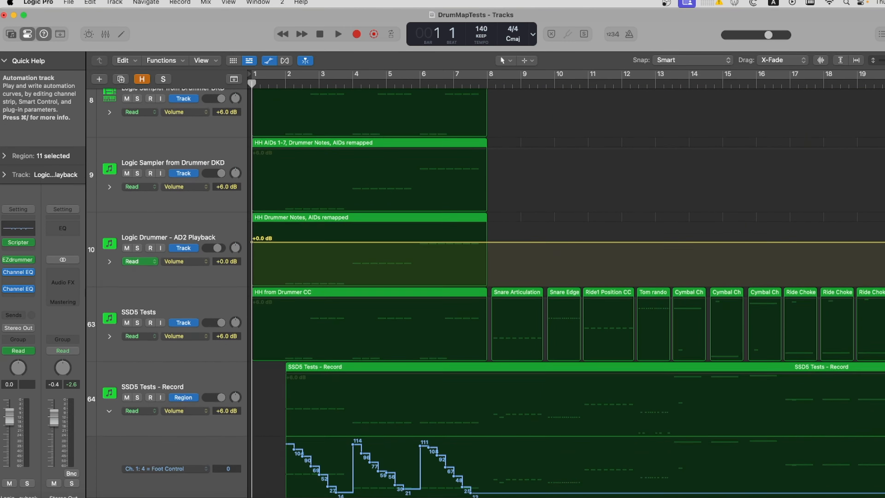
key("e")
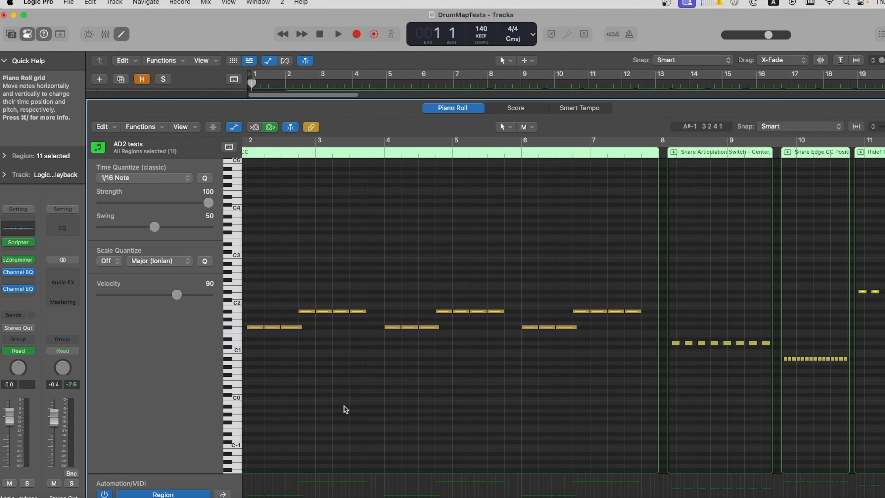
Select the hi-hat notes and inspect their articulation IDs in the Event List before closing it
left_click_drag(251, 200, 649, 420)
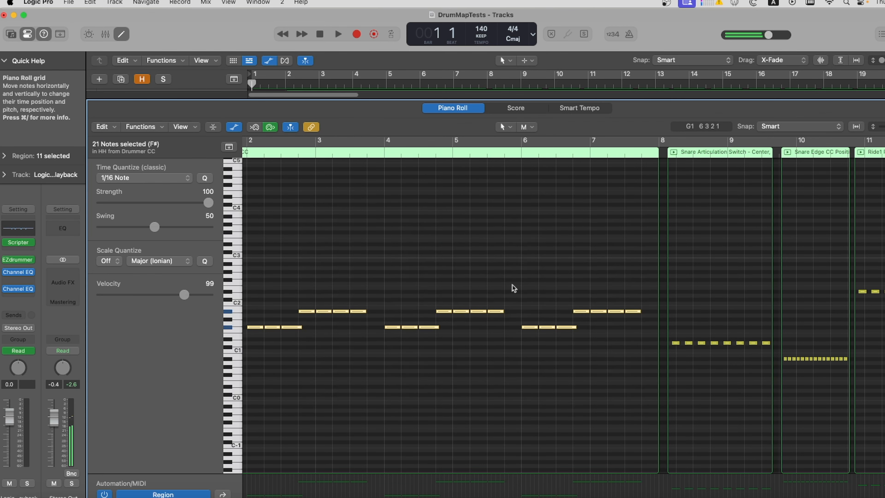
left_click(267, 3)
left_click(283, 240)
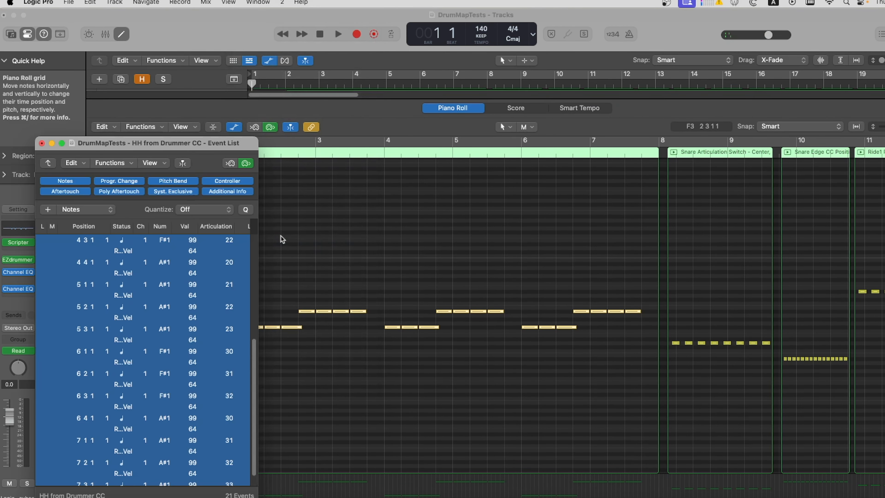
scroll(256, 366, "down", 1)
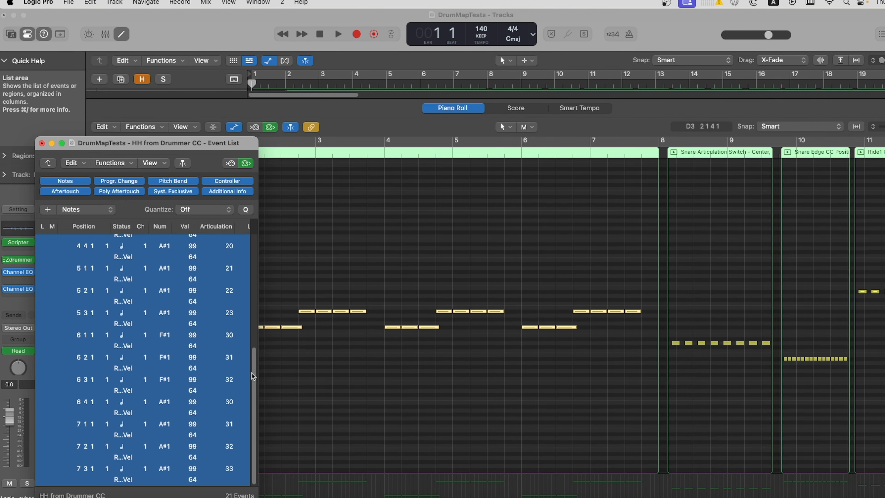
left_click(42, 144)
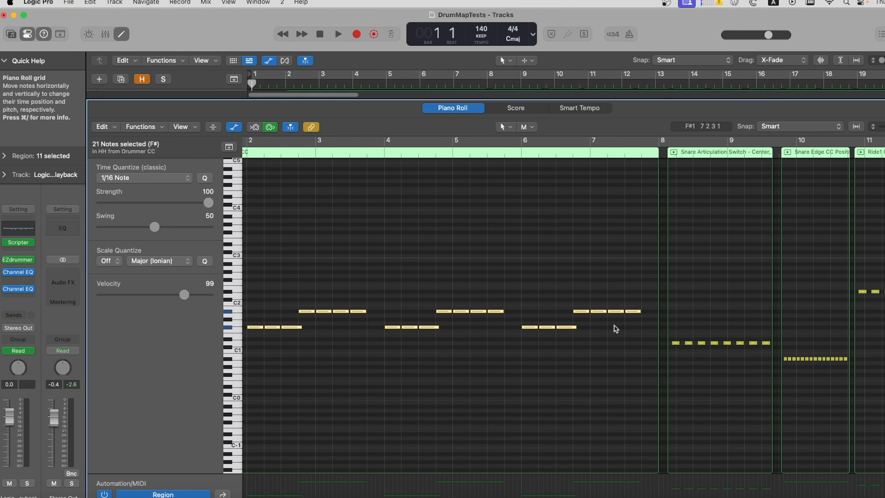
Browse the snare, ride, tom and cymbal test regions in the Piano Roll
scroll(351, 315, "right", 5)
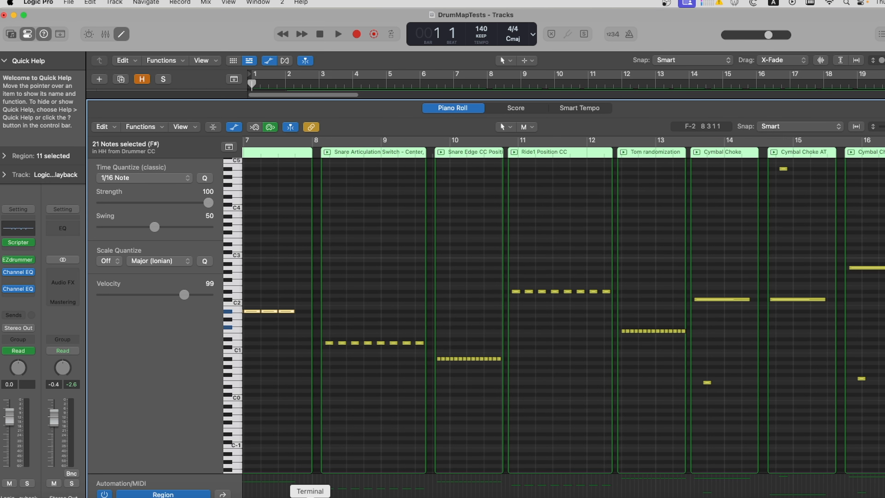
scroll(347, 382, "right", 4)
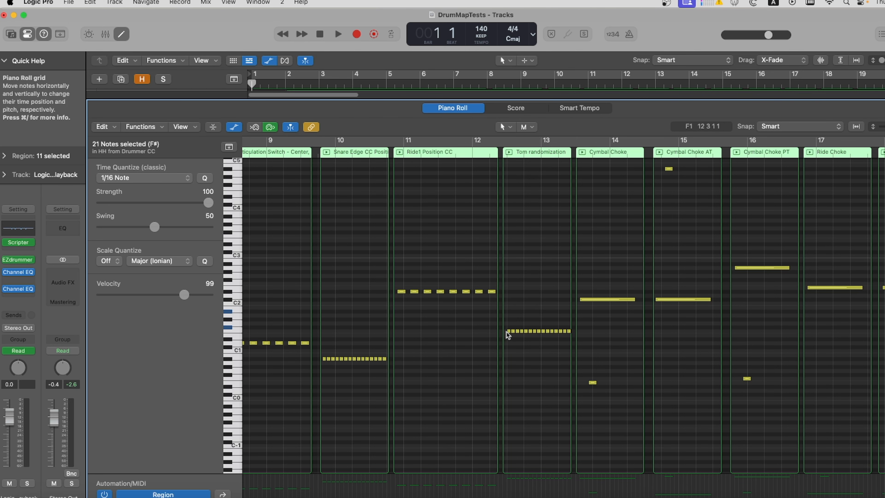
Lengthen the choke note in the Ride Choke test region in the Piano Roll
scroll(404, 260, "right", 5)
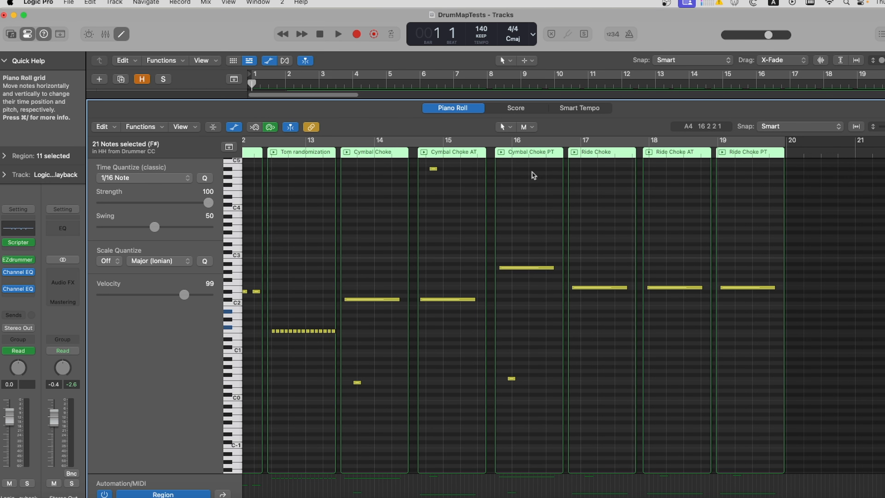
scroll(869, 302, "up", 5)
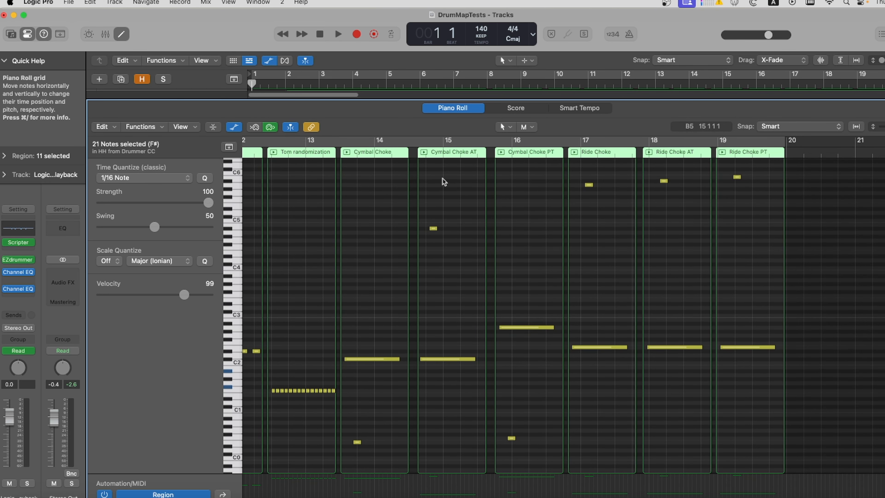
left_click_drag(757, 168, 412, 273)
left_click(529, 200)
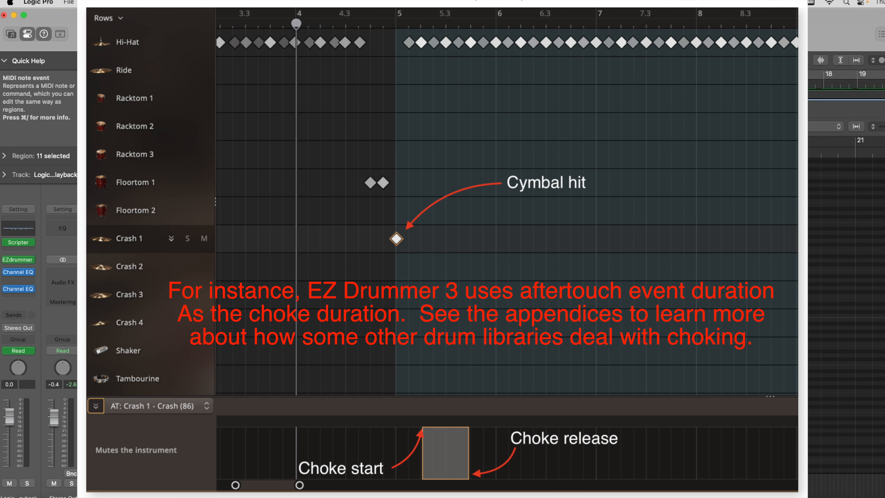
left_click_drag(592, 186, 602, 188)
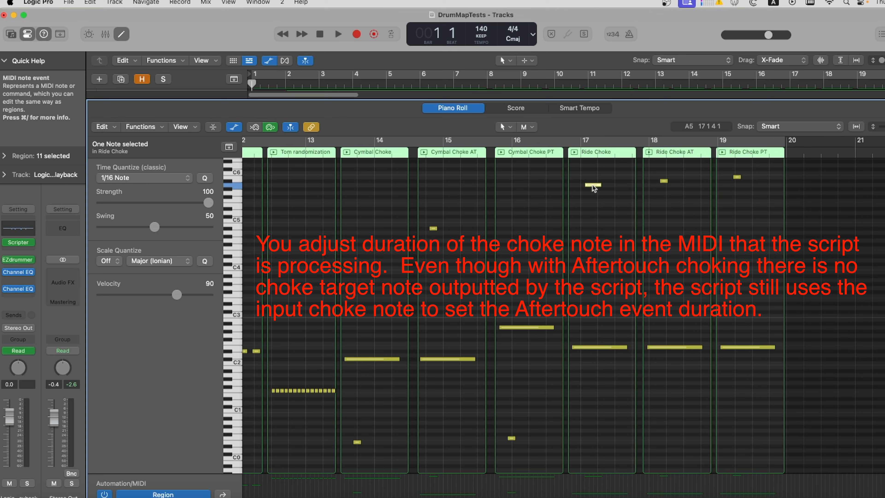
left_click(657, 187)
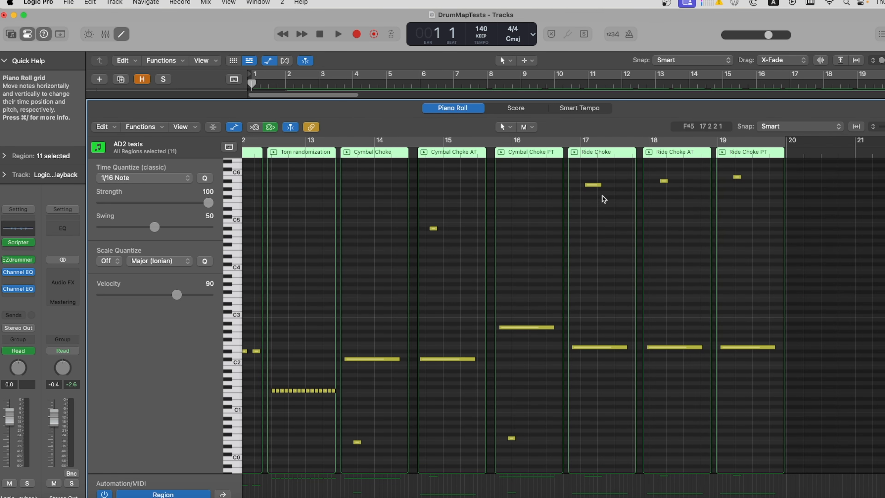
Solo the AD2 tests and AD2 Record Tests tracks and record-enable AD2 Record Tests
key("e")
scroll(341, 230, "up", 5)
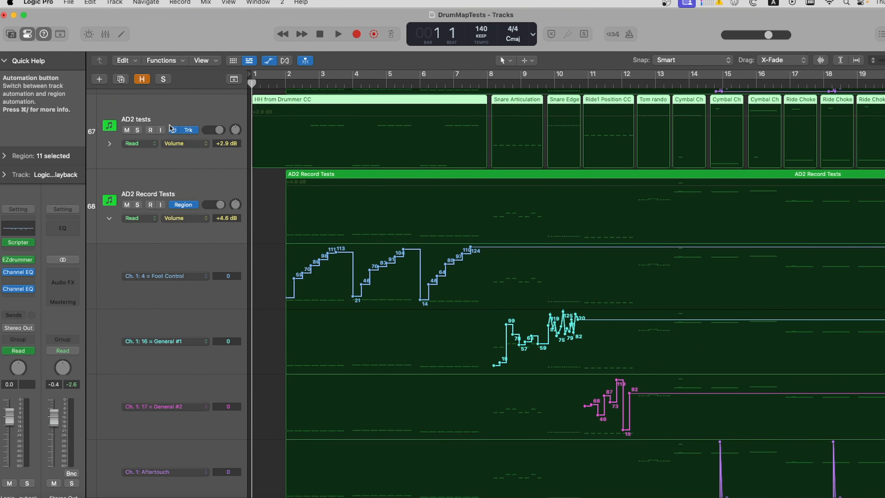
left_click(139, 154)
left_click(137, 130)
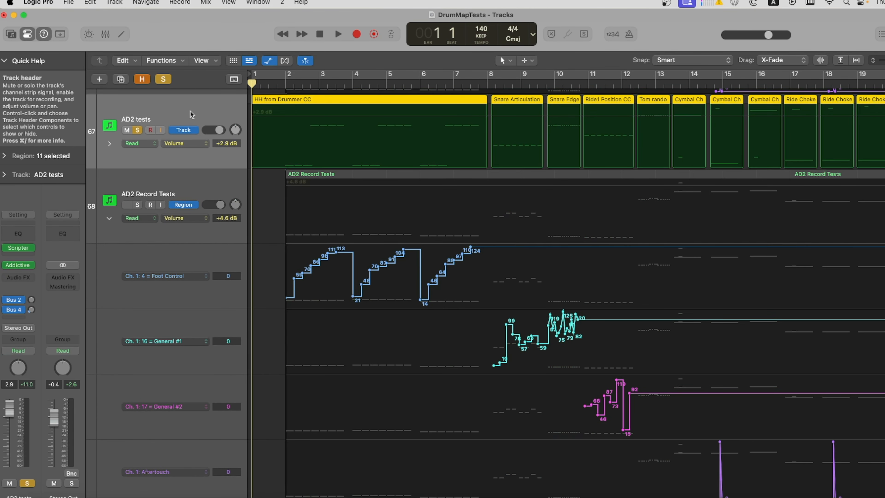
left_click(192, 188)
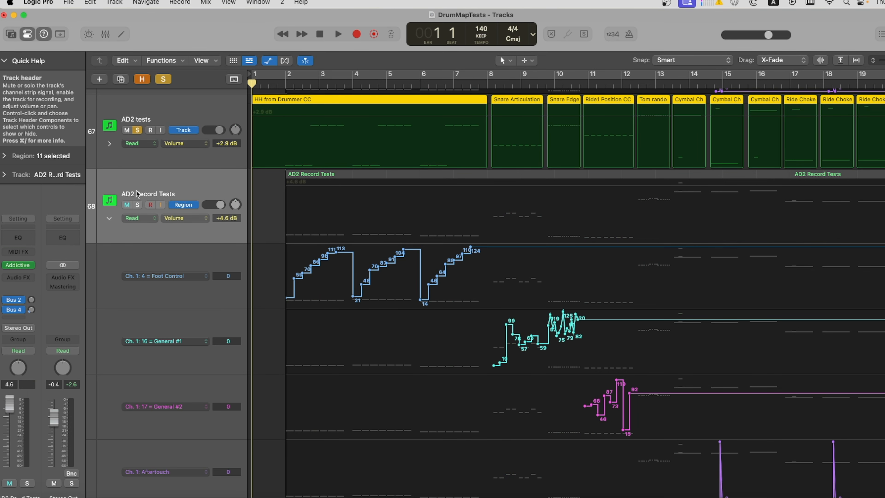
left_click(137, 205)
left_click(152, 205)
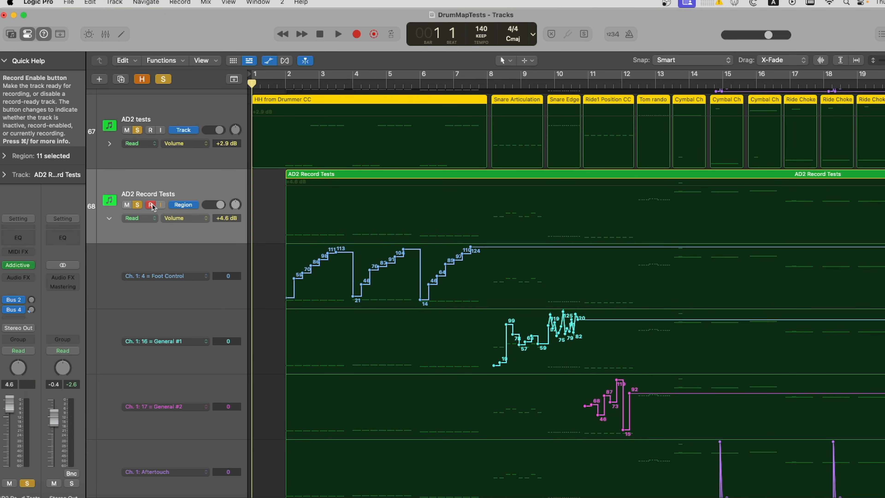
Set the AD2 Record Tests track's internal MIDI input to 75 AD2 tests - Addictive Drums 2
left_click(4, 175)
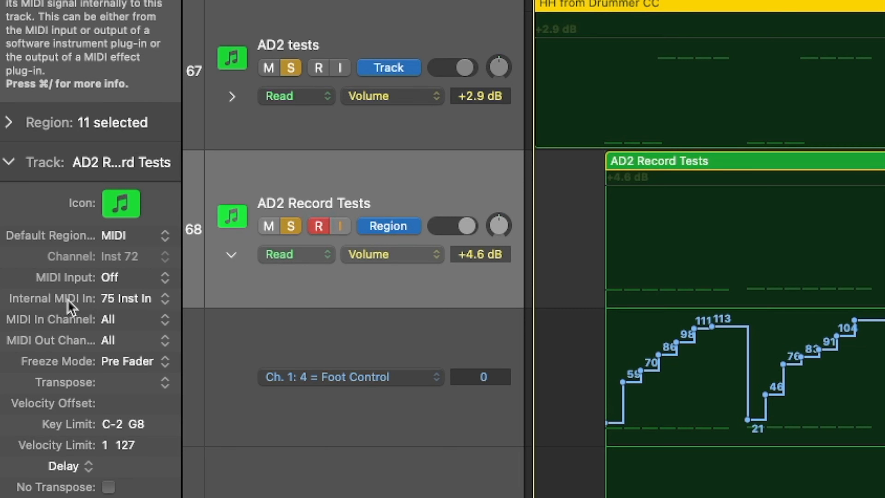
left_click(122, 300)
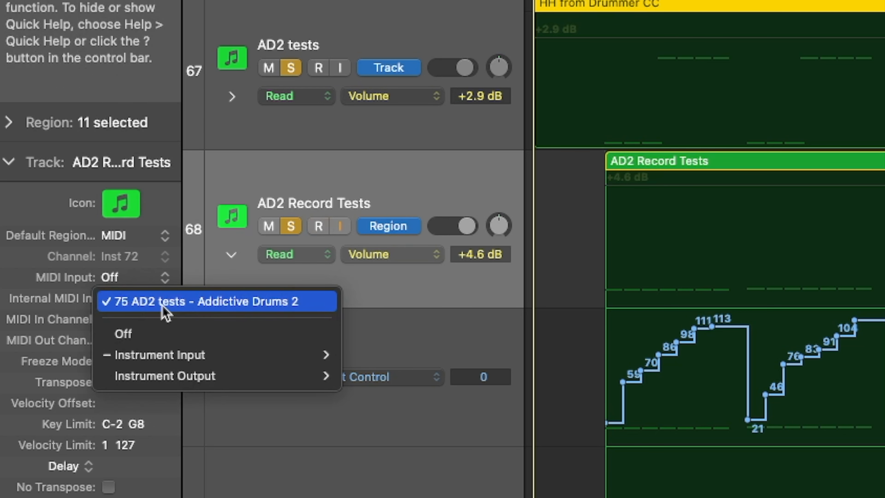
left_click(333, 141)
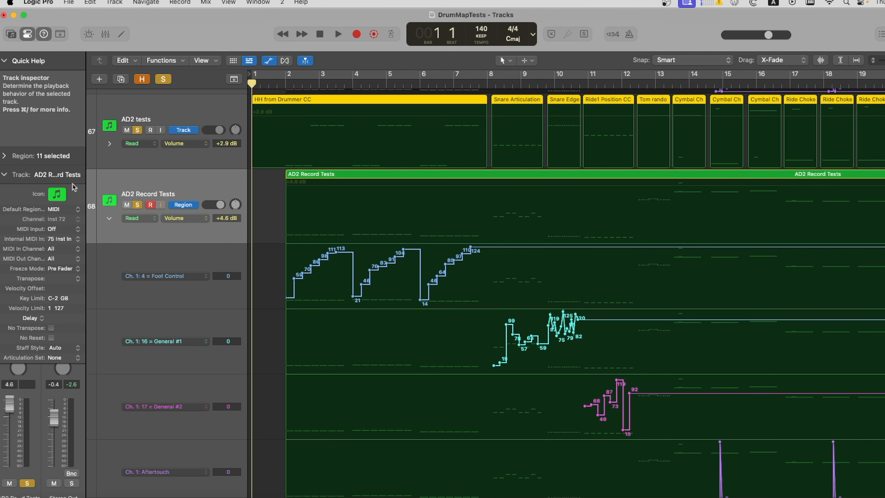
left_click(4, 175)
Open the AD2 tests track's Scripter script in the Script Editor
key("Up")
left_click(20, 248)
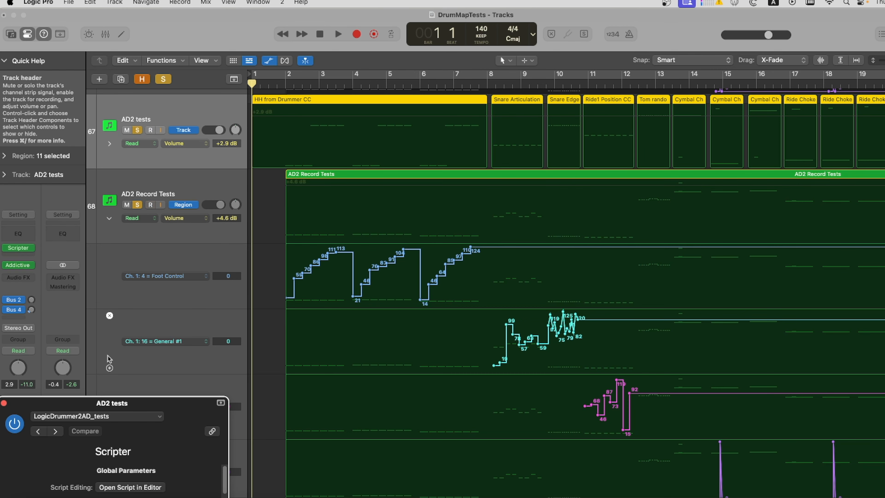
left_click(187, 481)
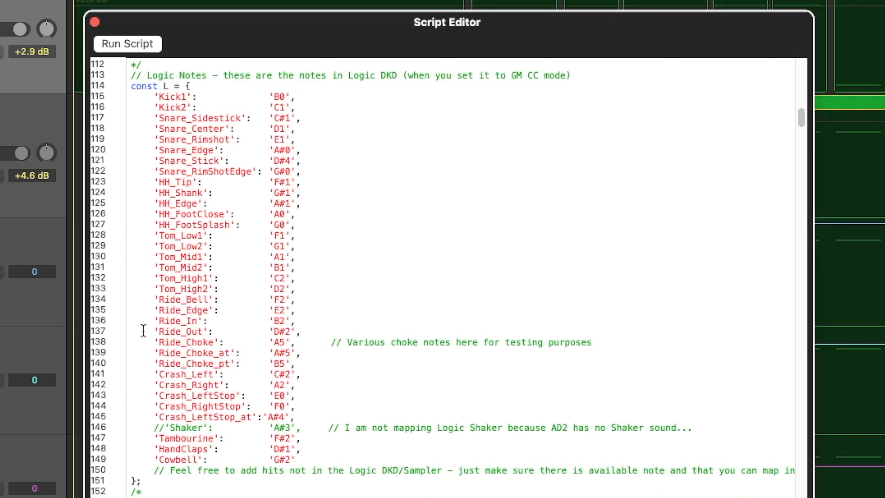
Review the Logic note map and the snare and hi-hat Drummer_to_Target entries in the script
left_click_drag(154, 330, 293, 364)
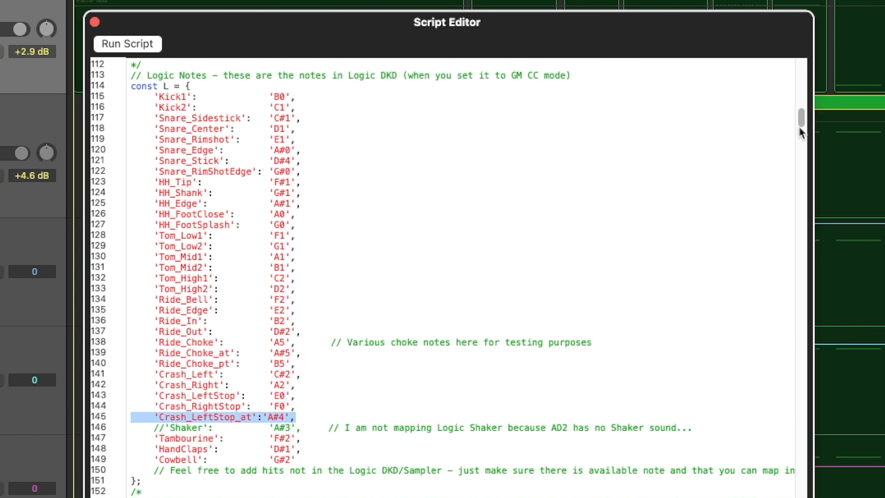
left_click_drag(800, 128, 801, 171)
left_click_drag(150, 196, 449, 195)
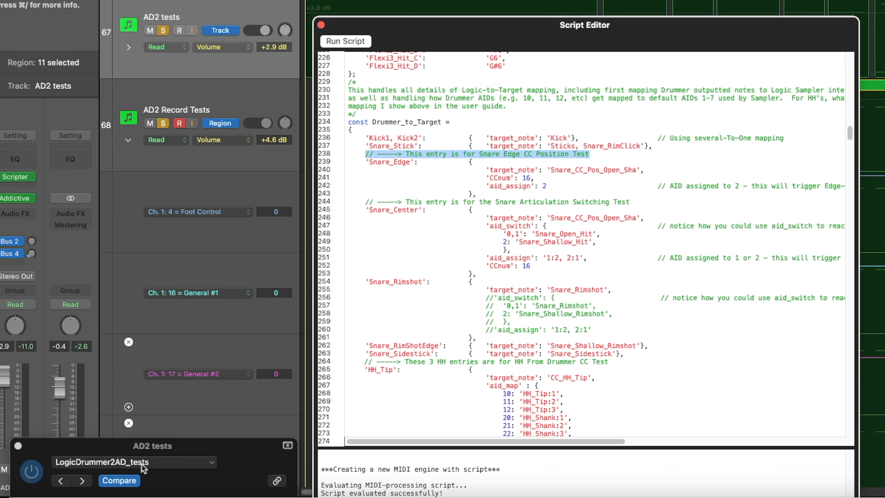
left_click(489, 273)
left_click_drag(365, 154, 573, 393)
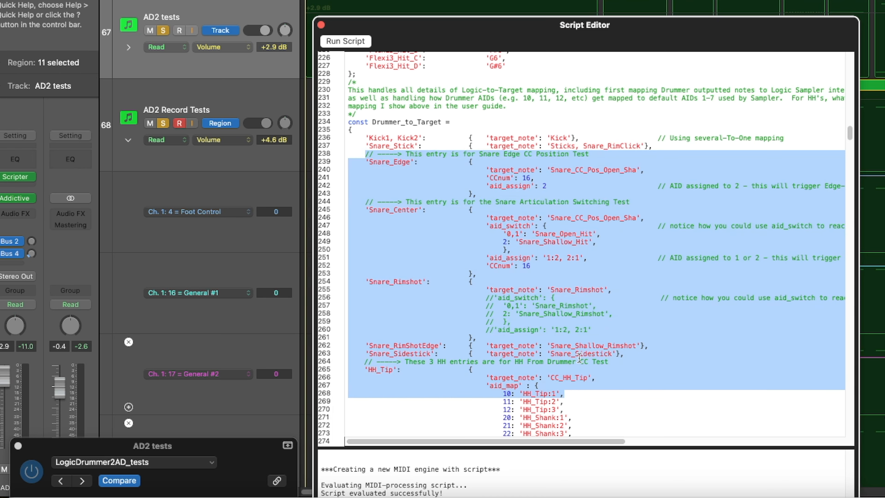
Reopen the Script Editor from the Scripter plugin and run the script
left_click(321, 24)
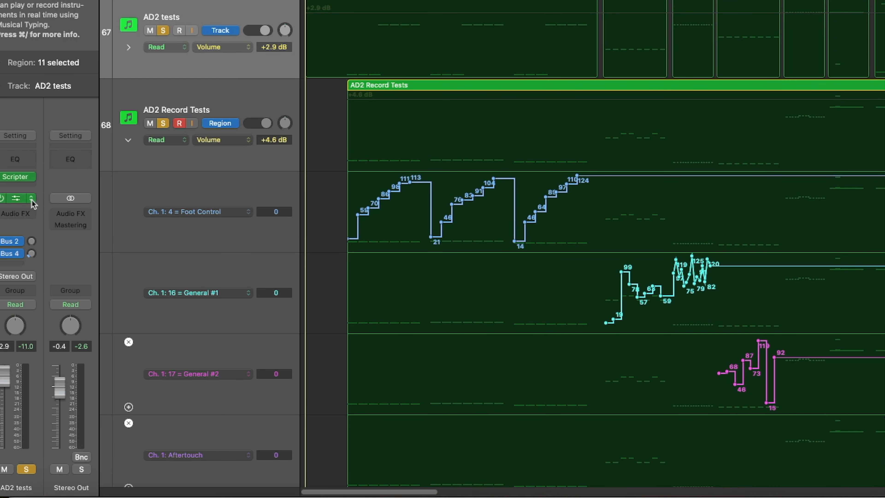
left_click(14, 178)
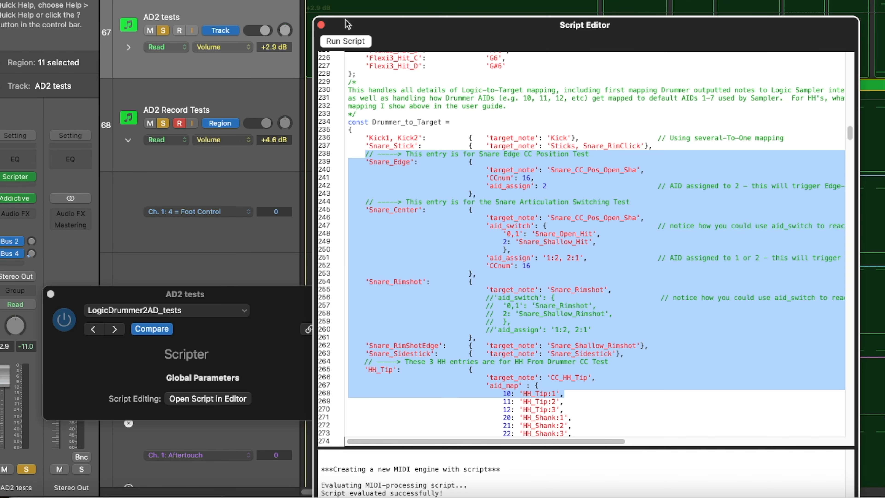
left_click(347, 41)
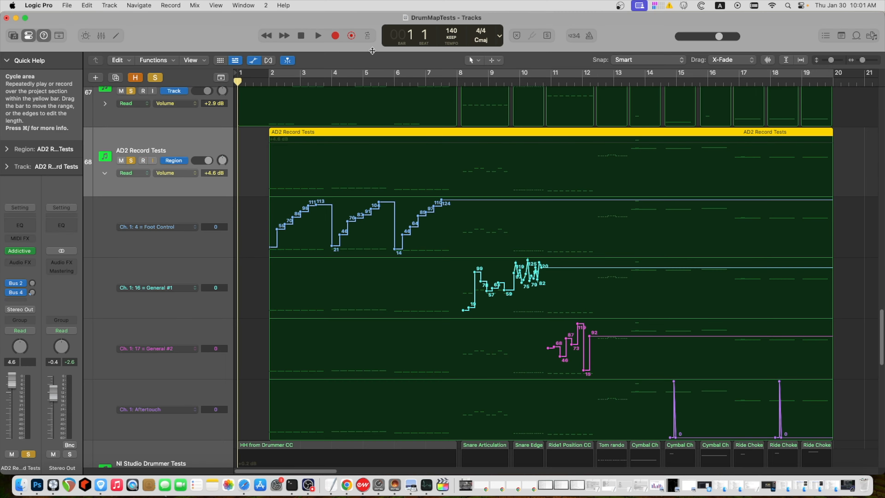
Open the AD2 Record Tests region in the Event List and inspect its aftertouch events before closing it
left_click(243, 6)
left_click(257, 227)
left_click_drag(240, 258, 241, 457)
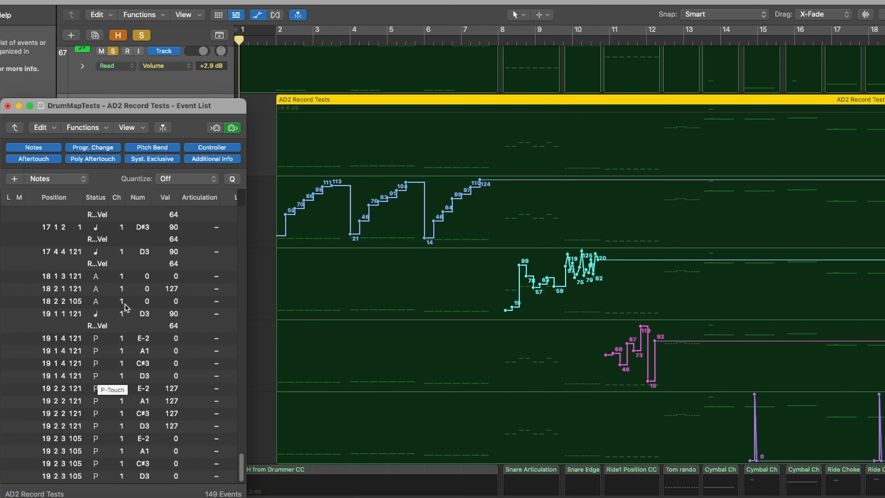
left_click_drag(100, 301, 99, 279)
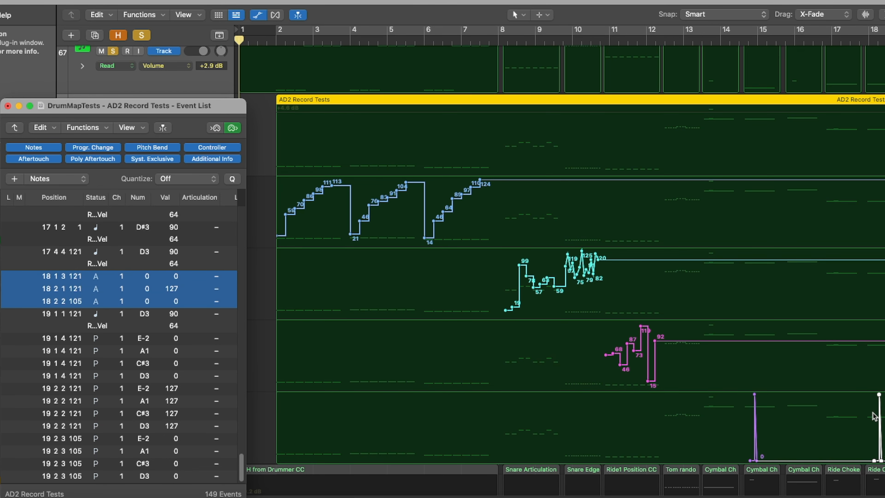
left_click(8, 105)
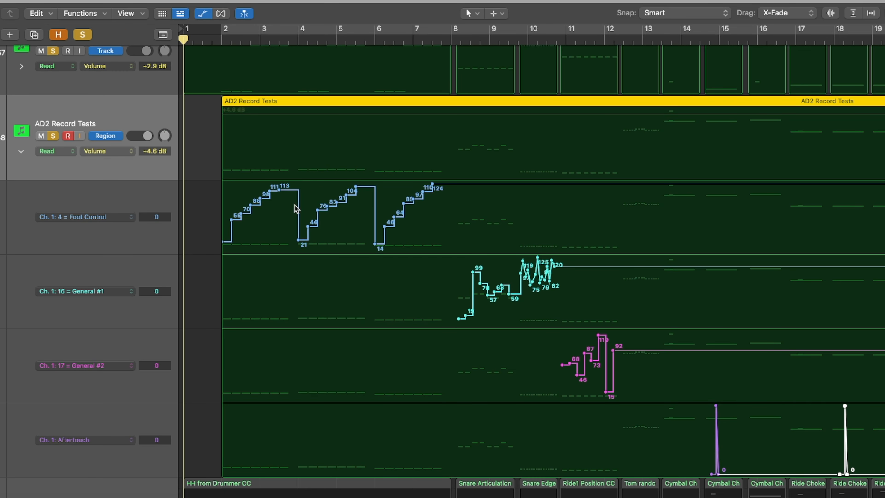
Solo the EZD3 Tests - Record track and play it from the cymbal choke tests near bar 13
scroll(324, 213, "down", 10)
scroll(231, 183, "down", 2)
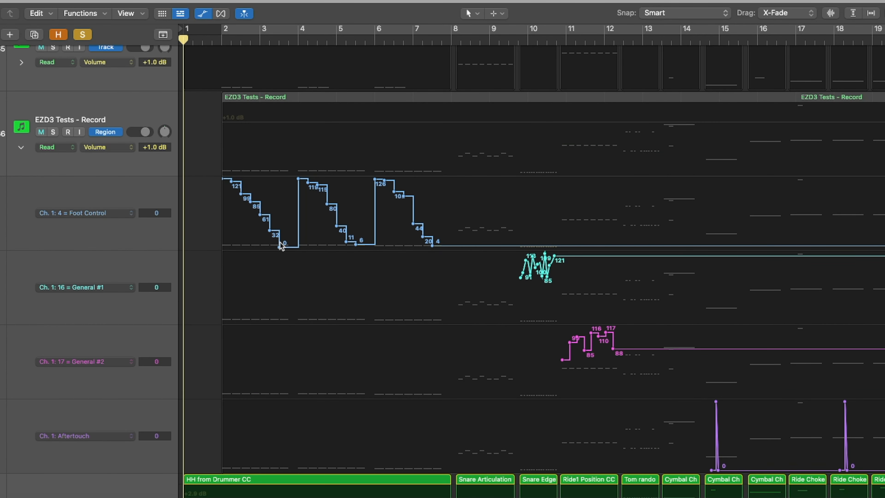
scroll(530, 351, "down", 15)
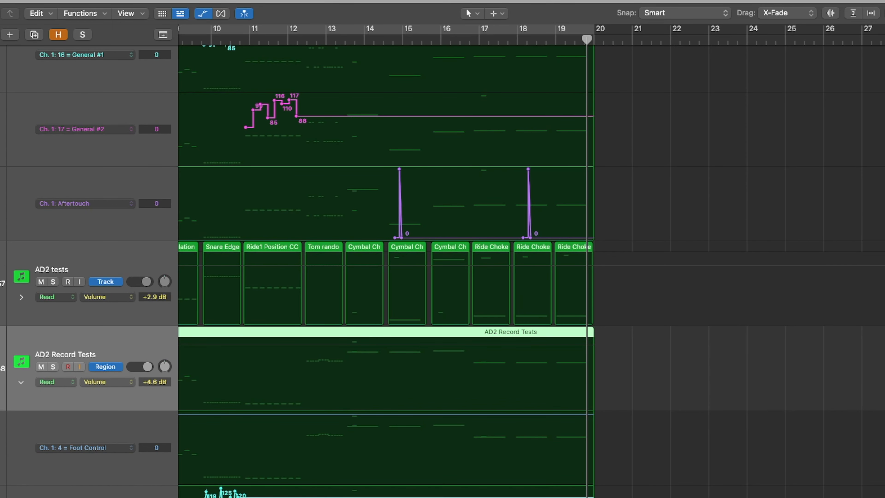
scroll(61, 209, "up", 8)
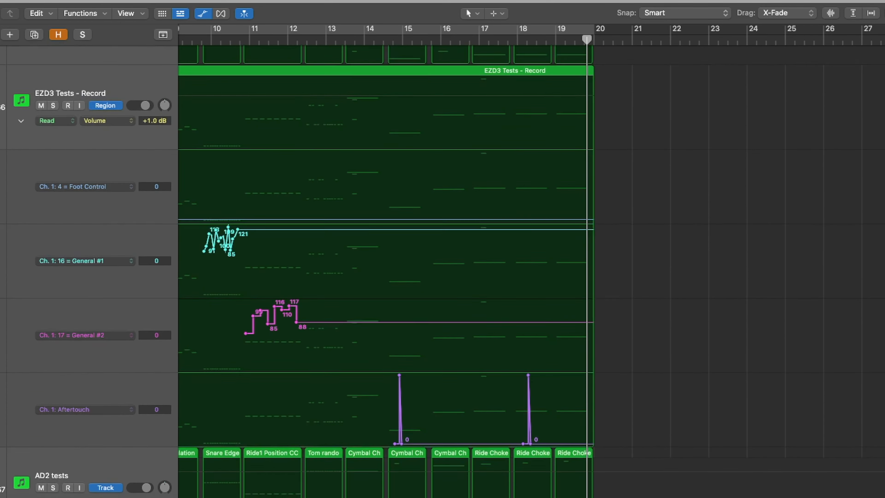
left_click(53, 204)
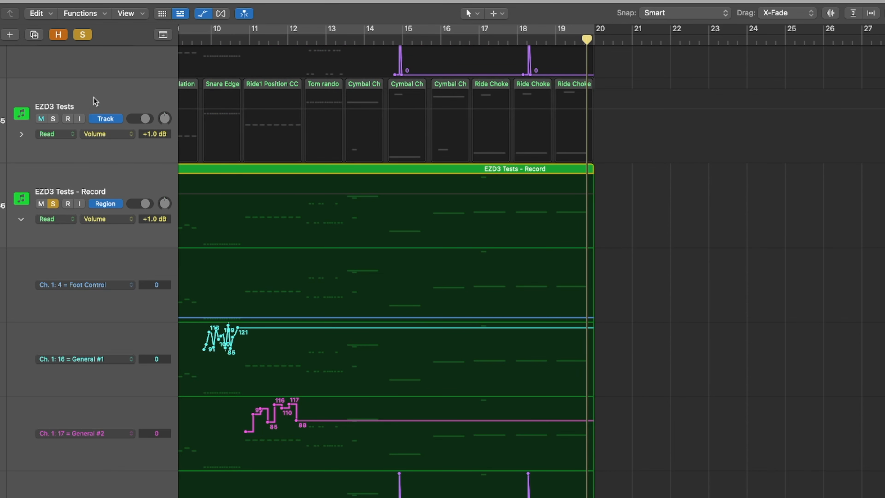
left_click(345, 40)
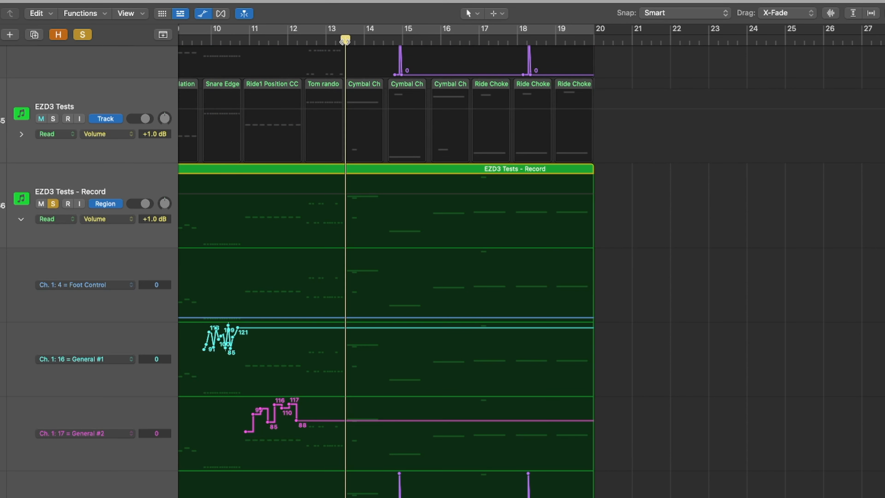
left_click(140, 179)
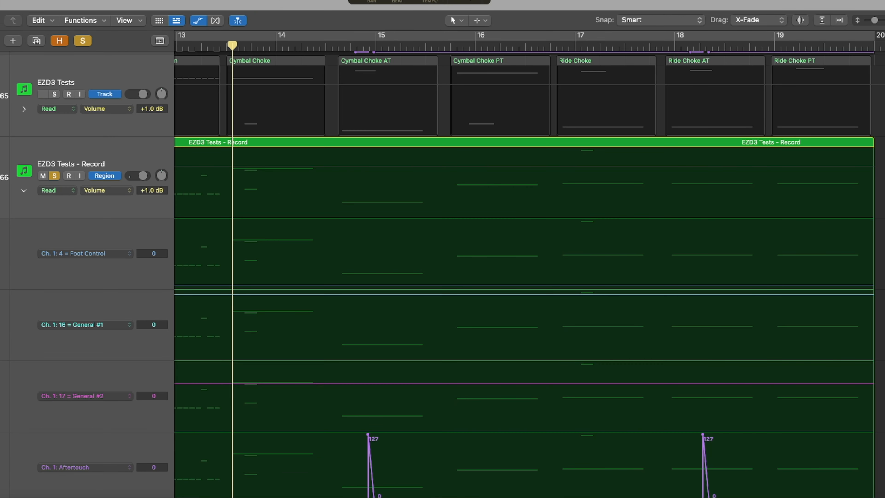
key("space")
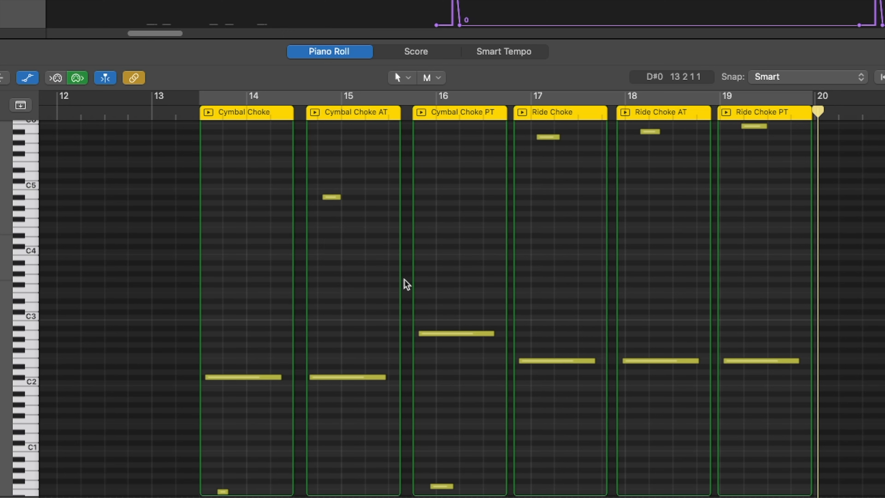
Select the choke note in the Ride Choke region and close the Piano Roll
left_click(551, 138)
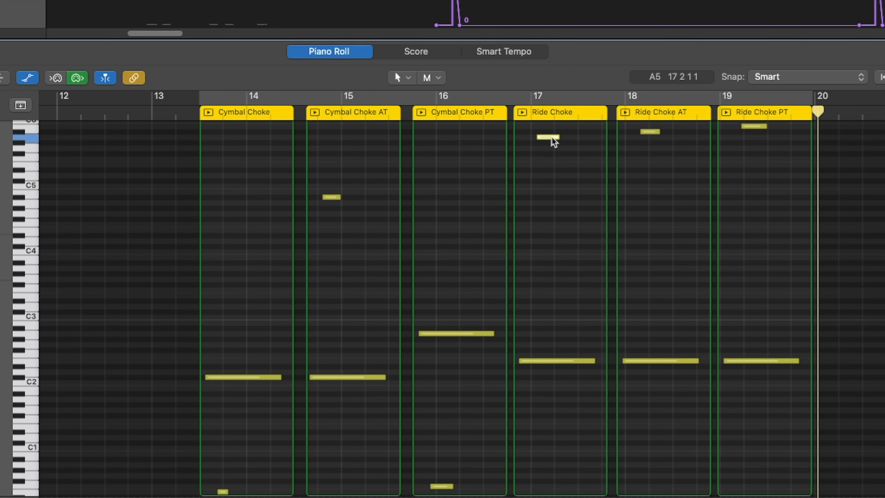
key("e")
left_click(791, 144)
scroll(379, 145, "right", 5)
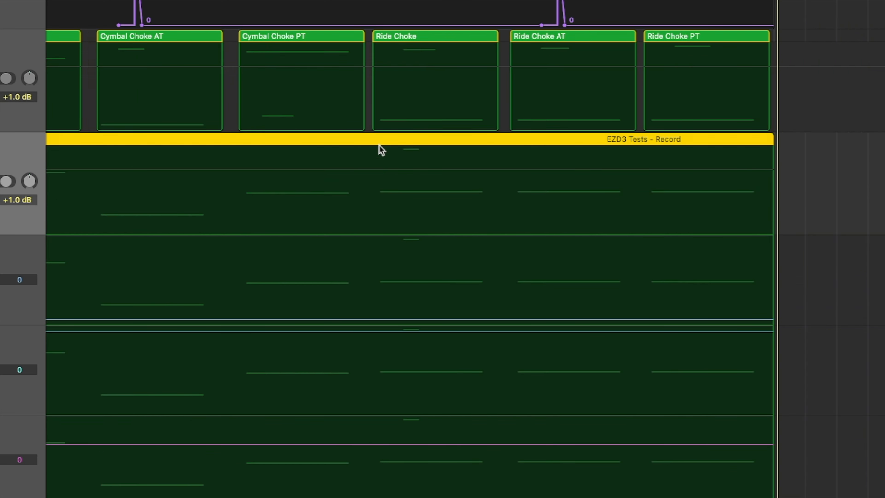